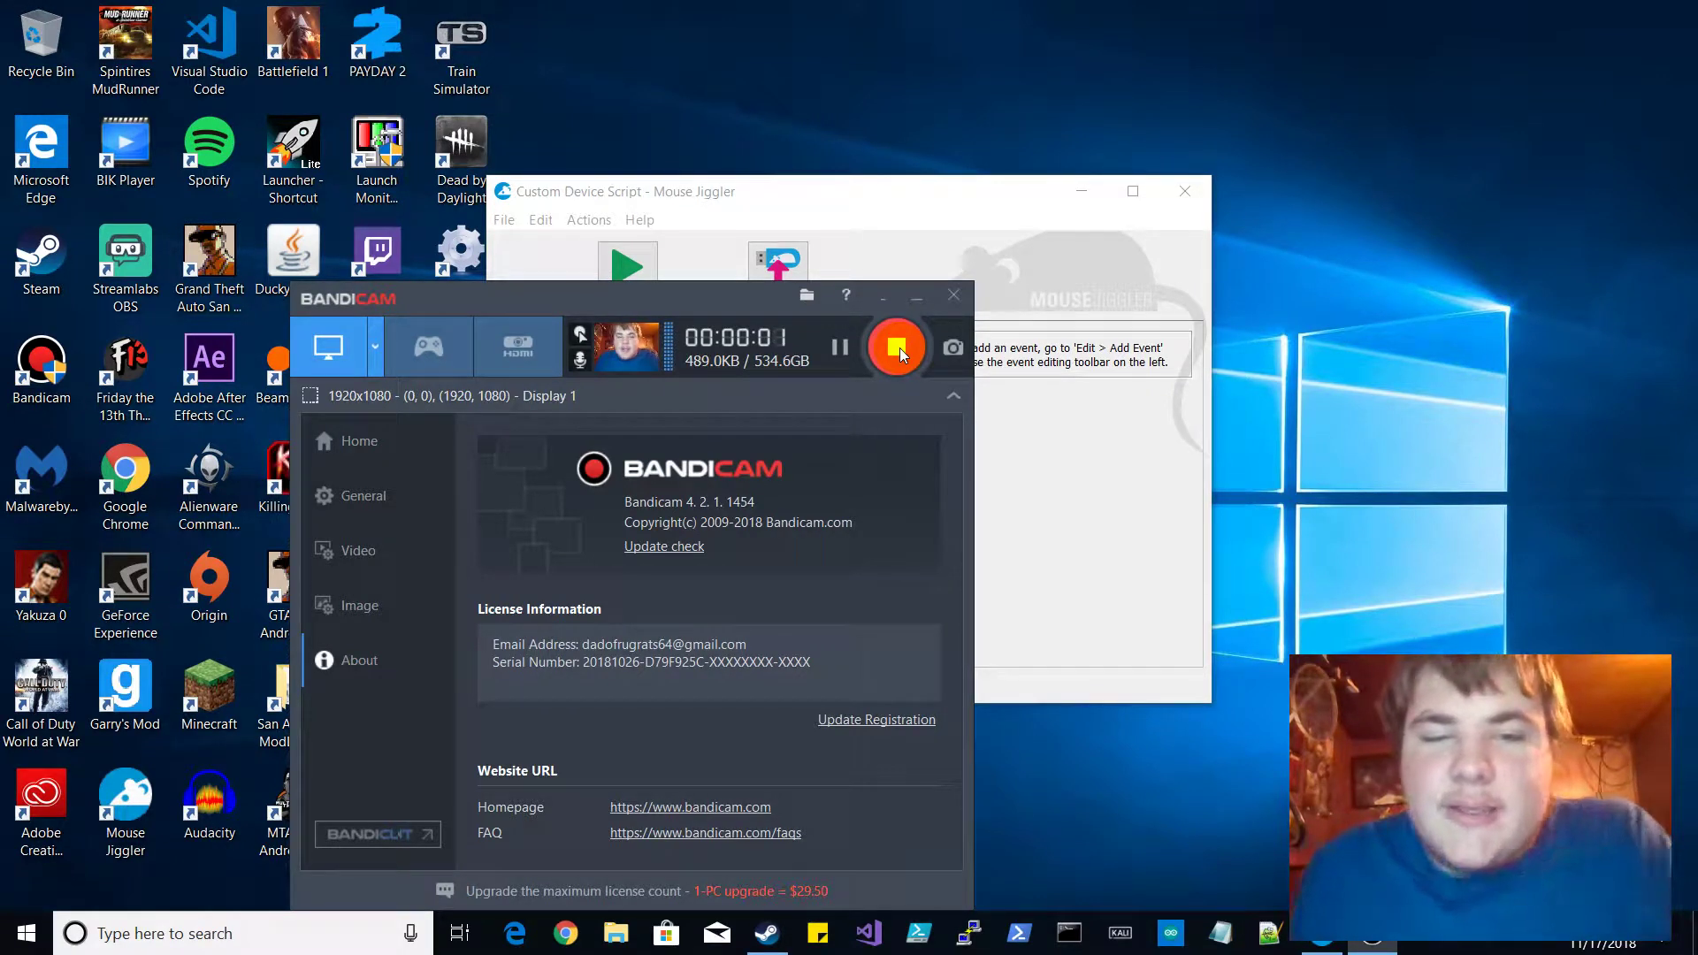
Start Bandicam recording the full 1920x1080 display
click(903, 326)
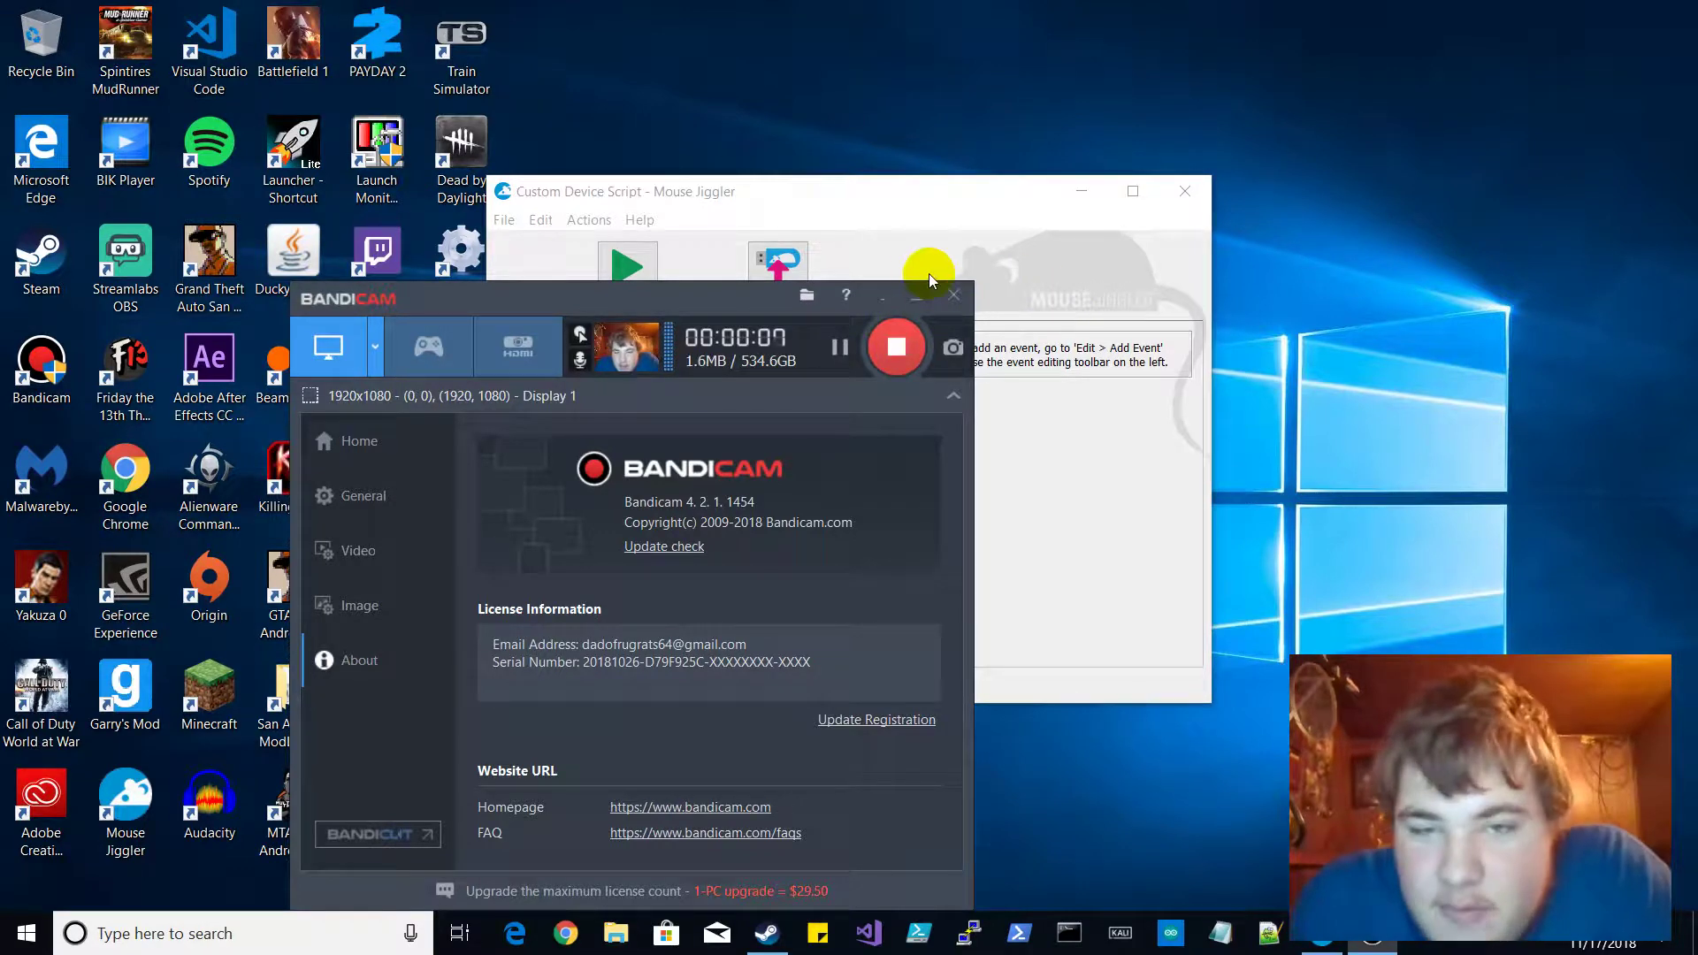
Minimize Bandicam, move the script window toward the screen centre, and browse the Actions menu
click(917, 295)
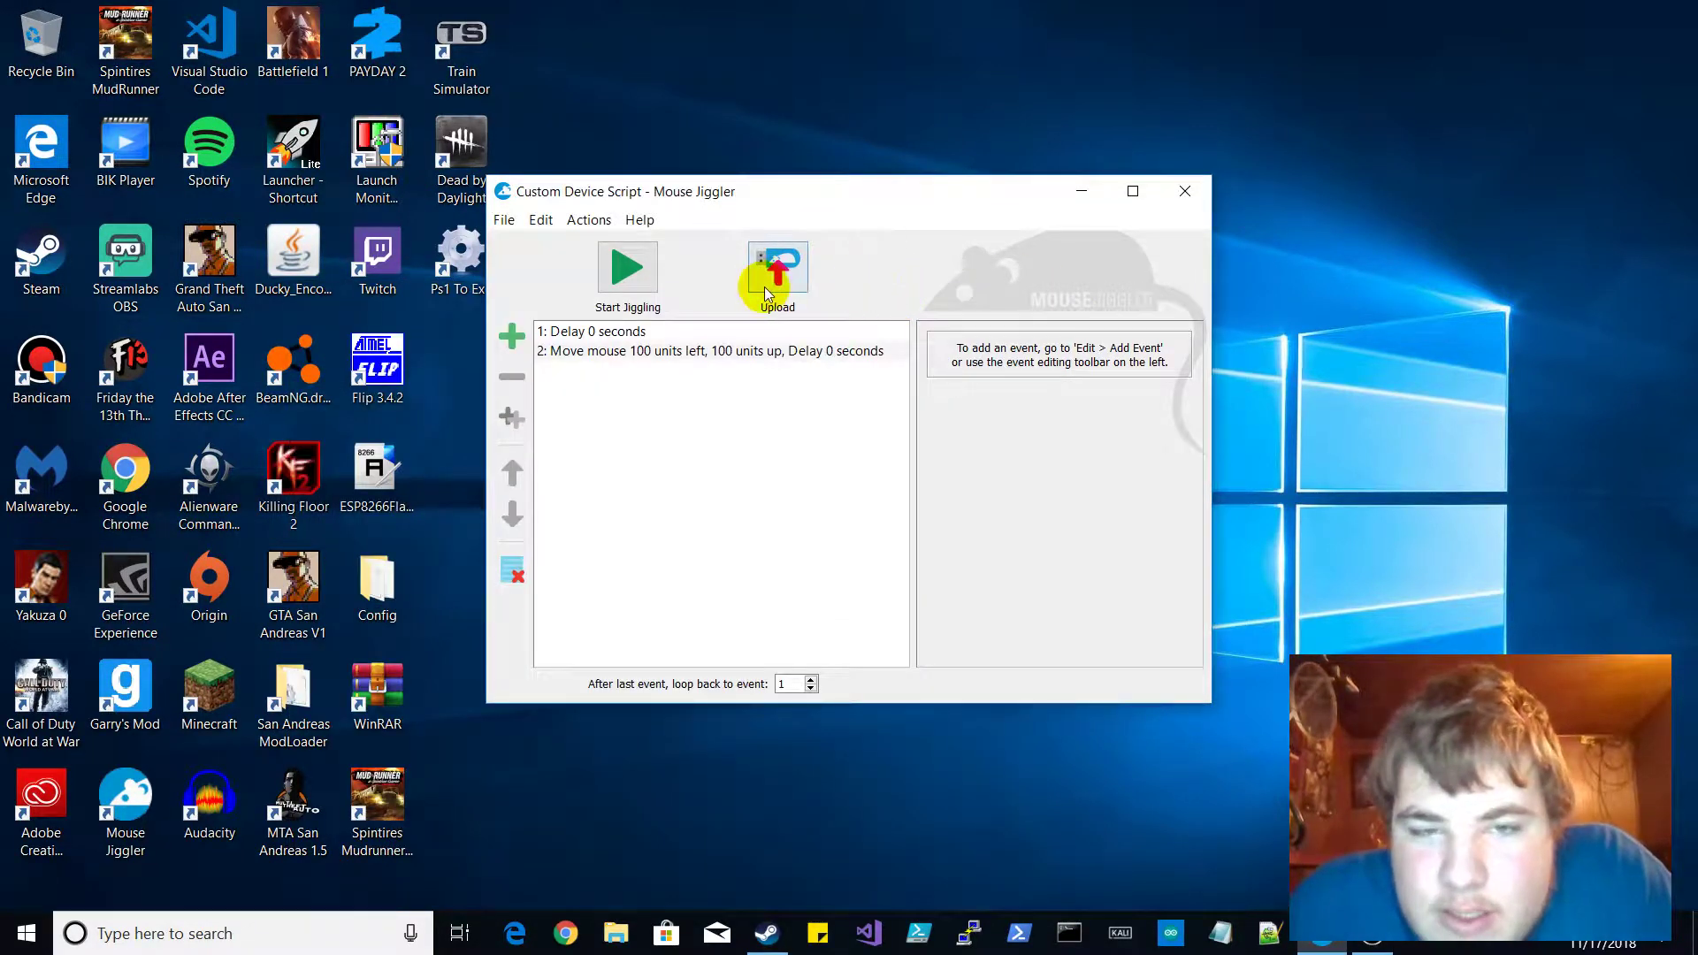
drag(781, 203, 934, 209)
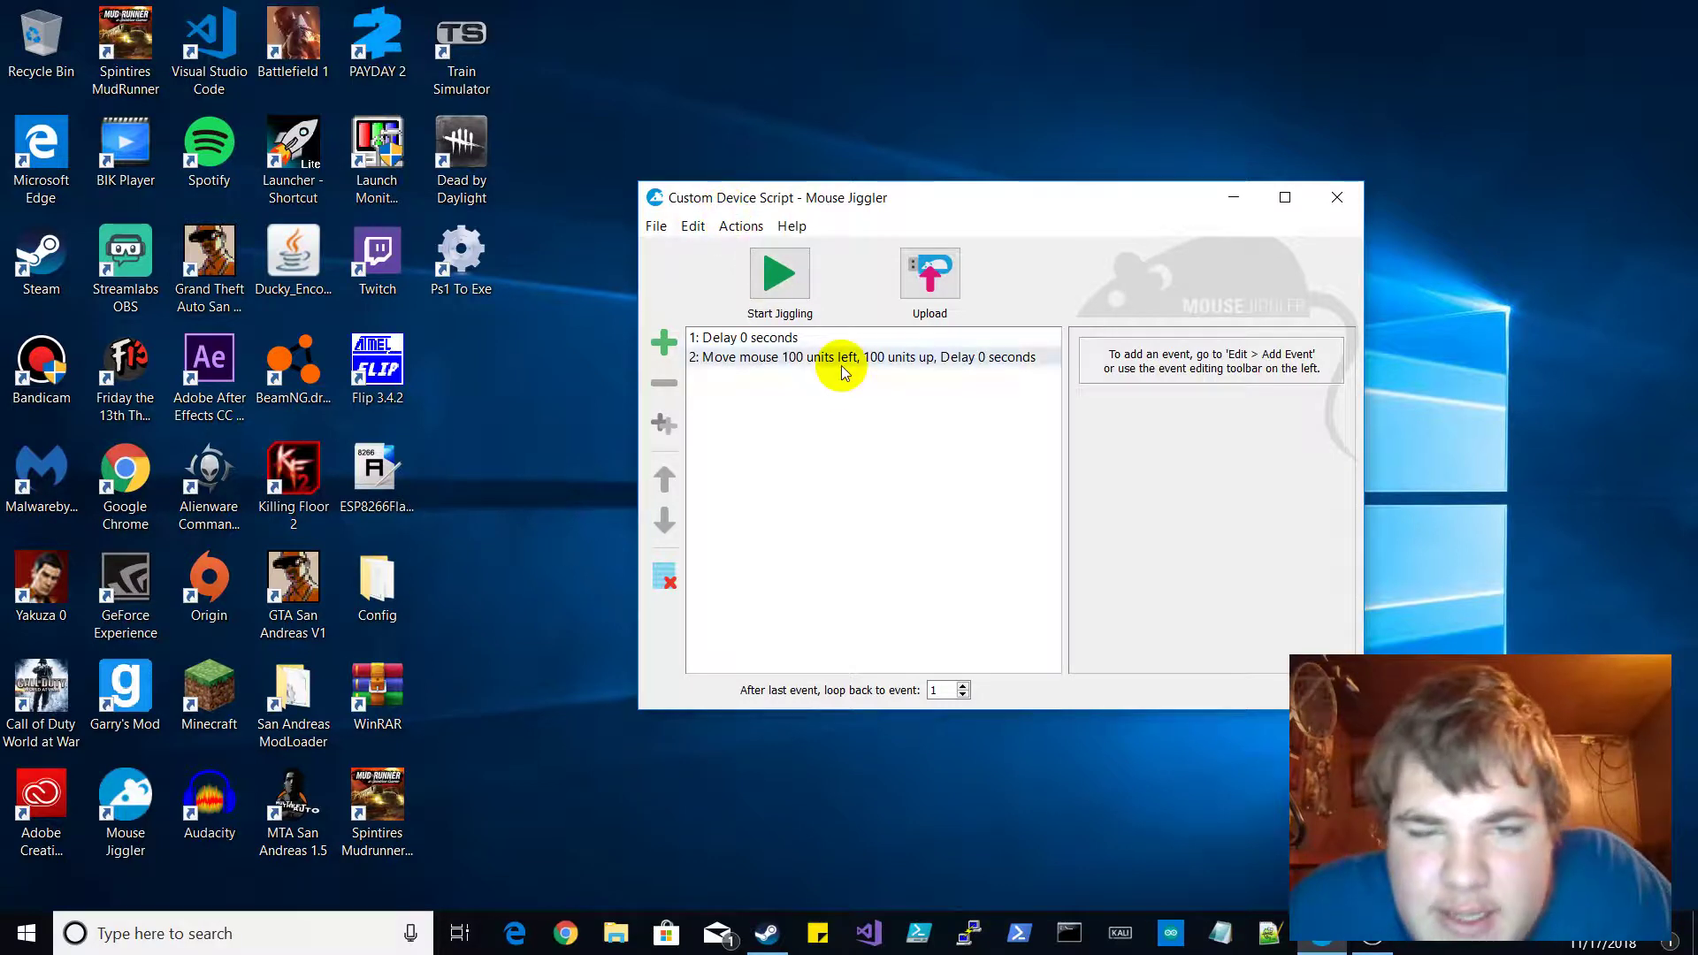
click(729, 228)
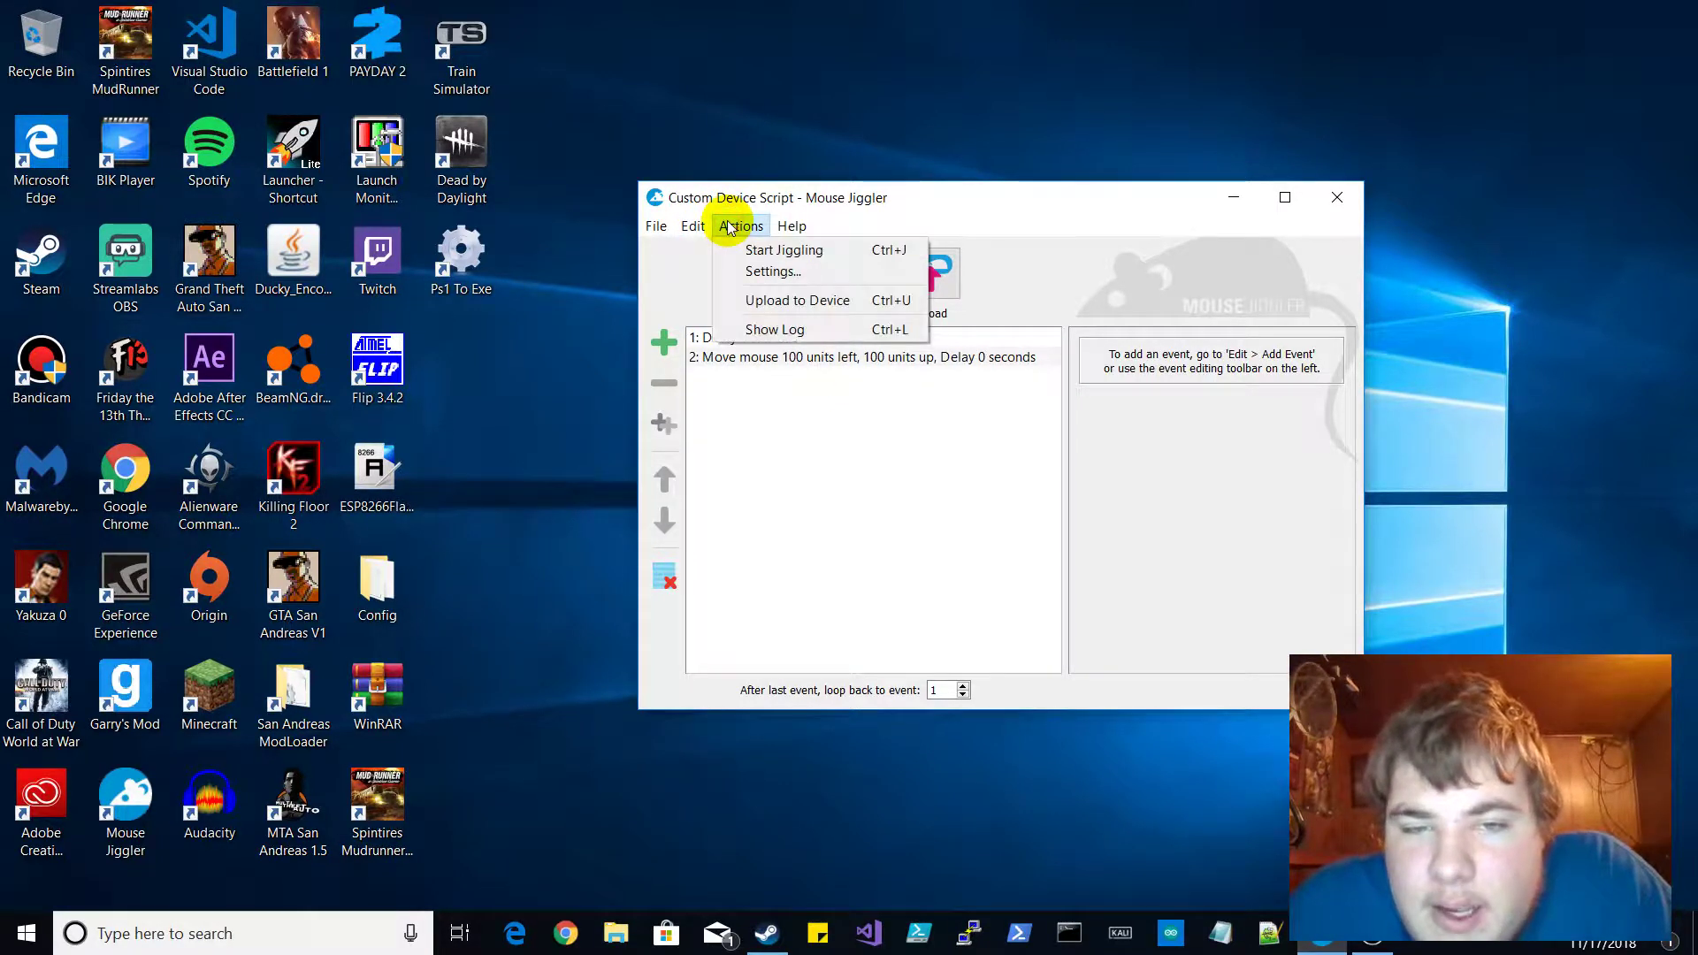
mouse_move(794, 229)
click(883, 205)
click(956, 187)
drag(929, 198, 891, 200)
View and close Help > About Mouse Jiggler, then look through the Edit menu
click(754, 227)
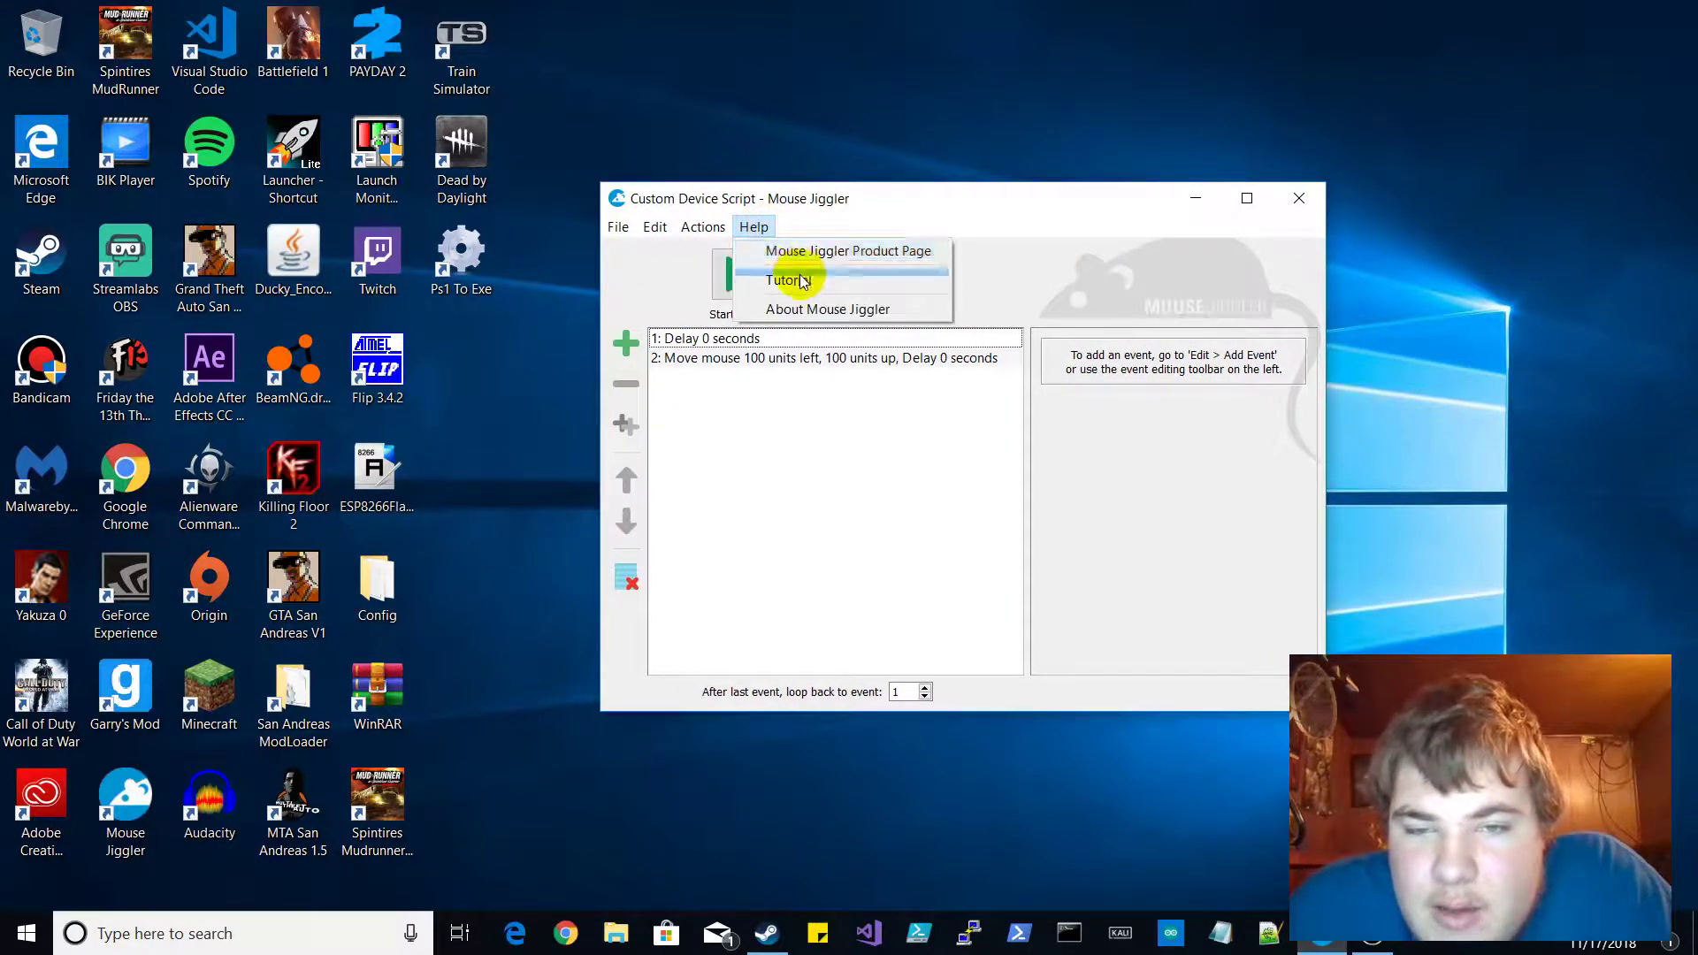
click(806, 307)
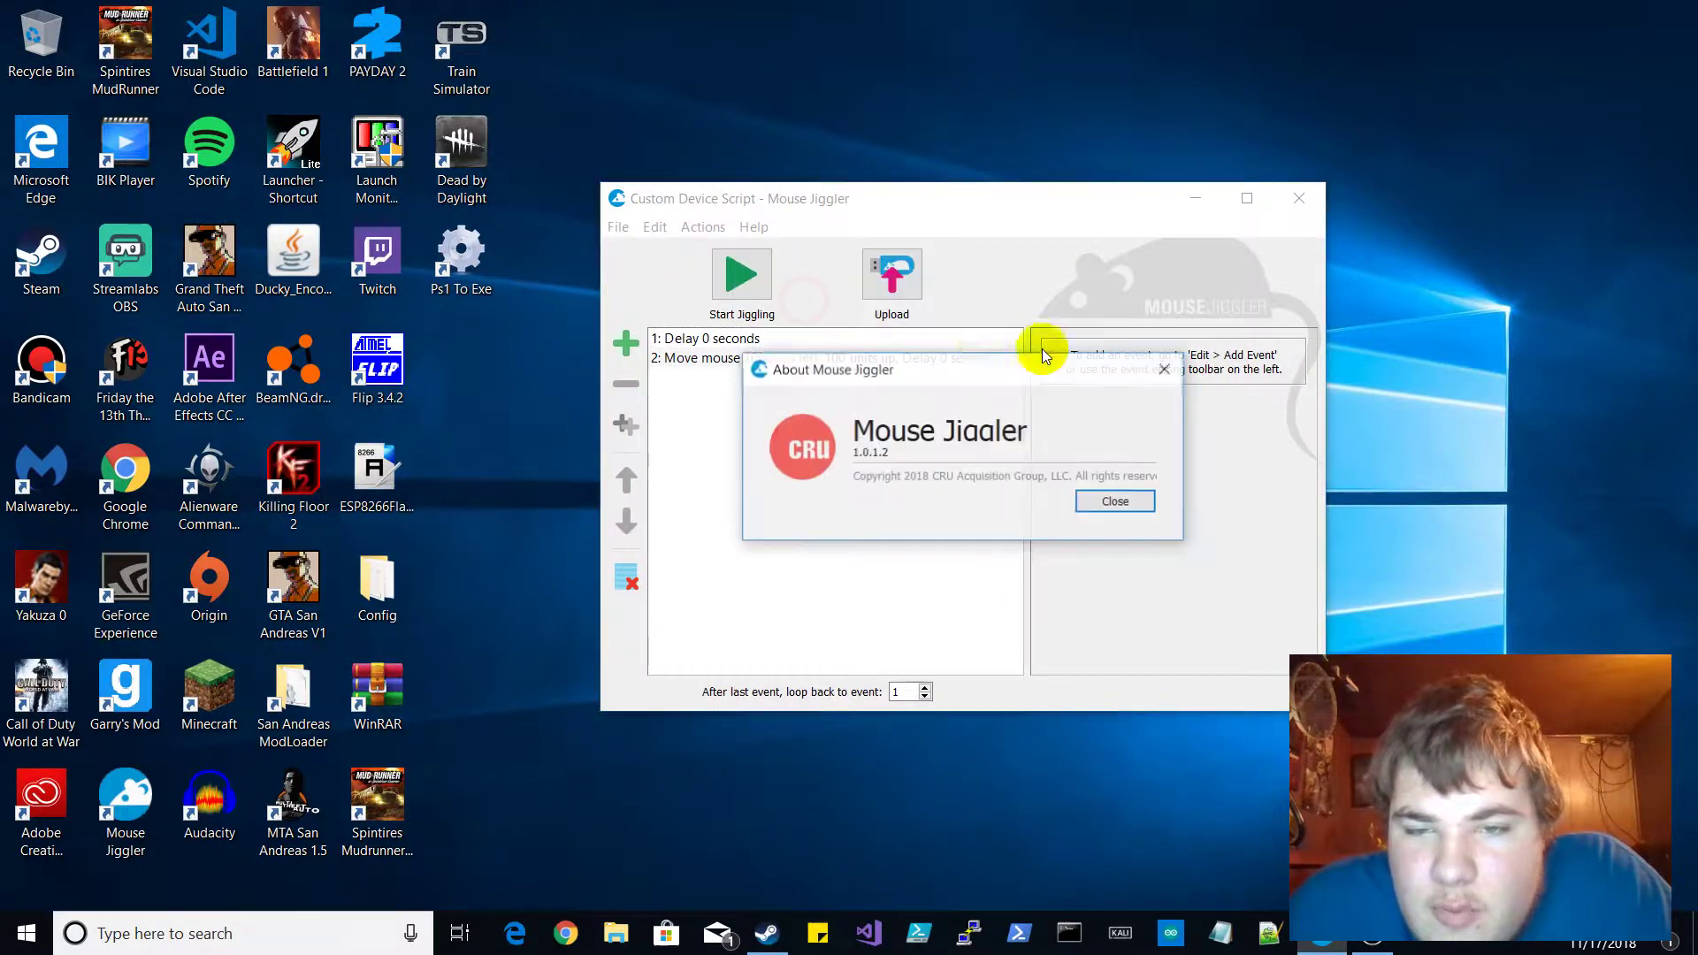
click(1105, 495)
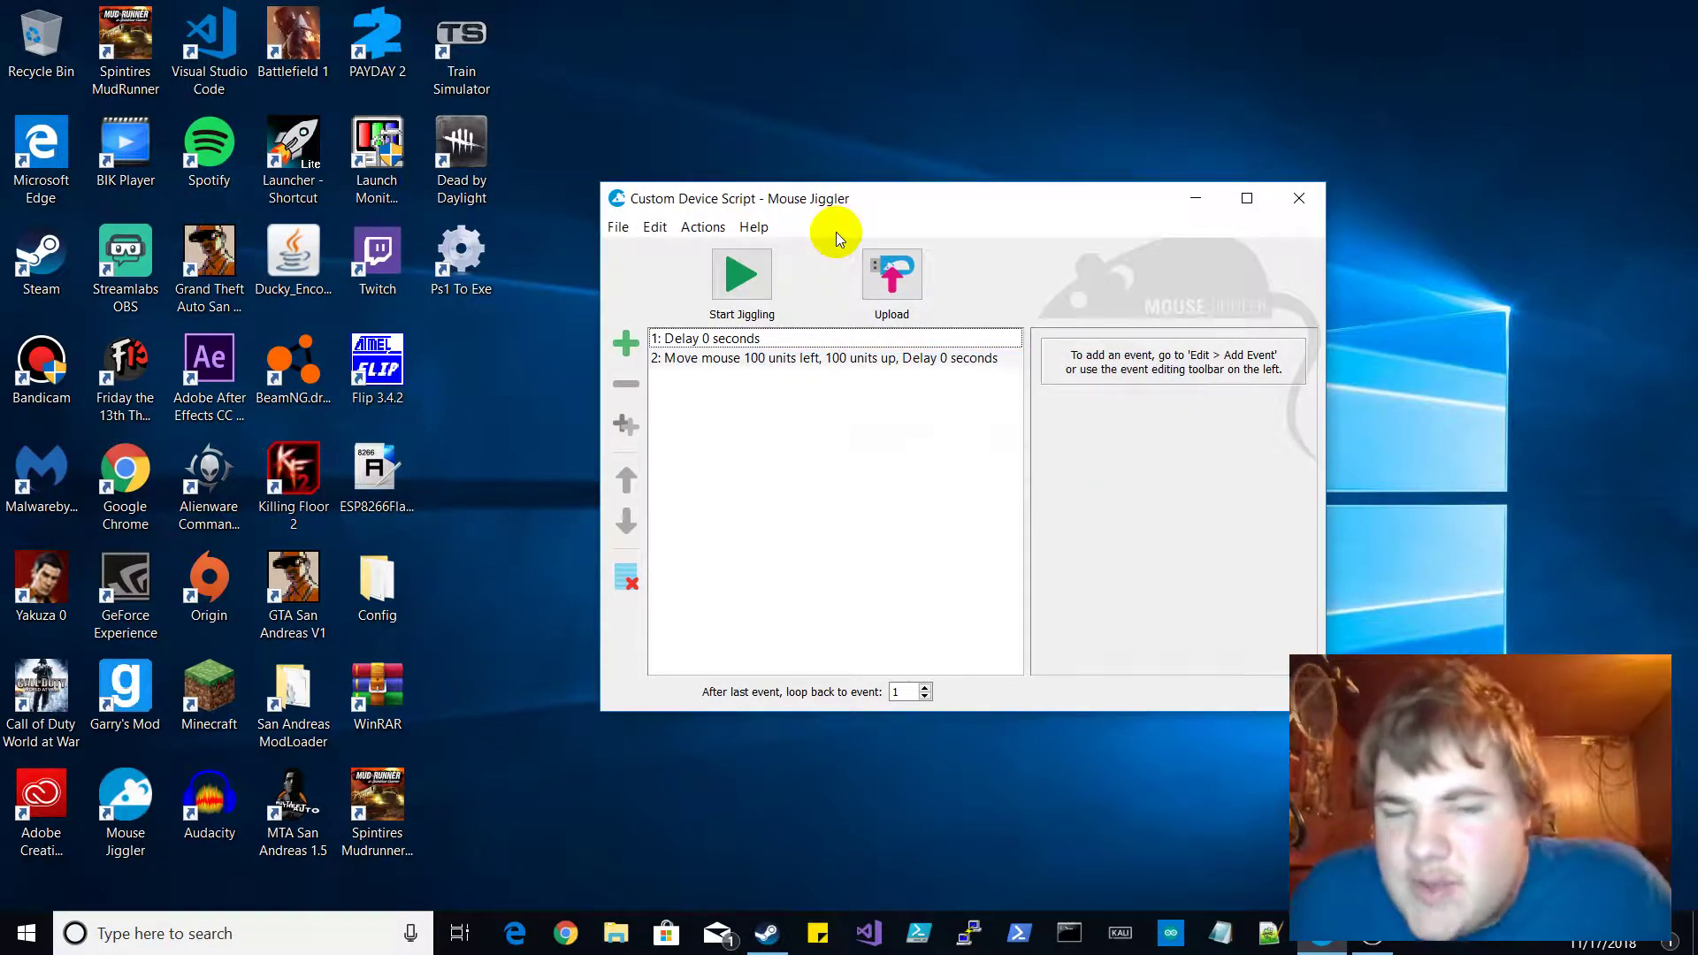
click(655, 228)
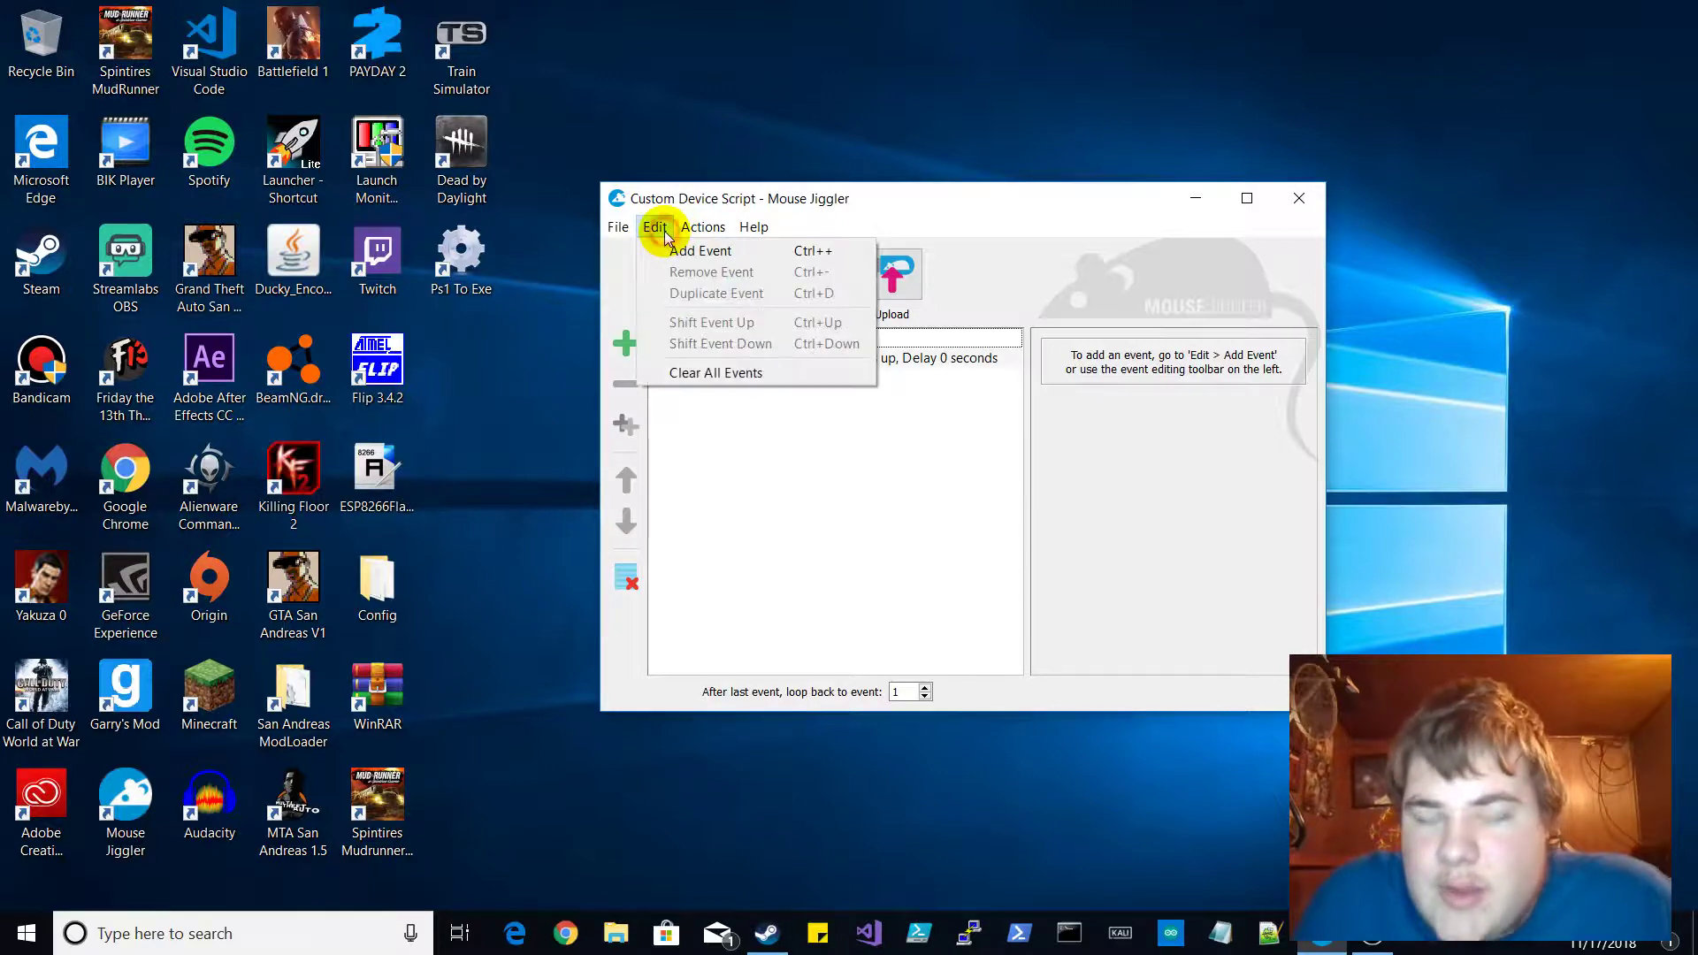
mouse_move(692, 237)
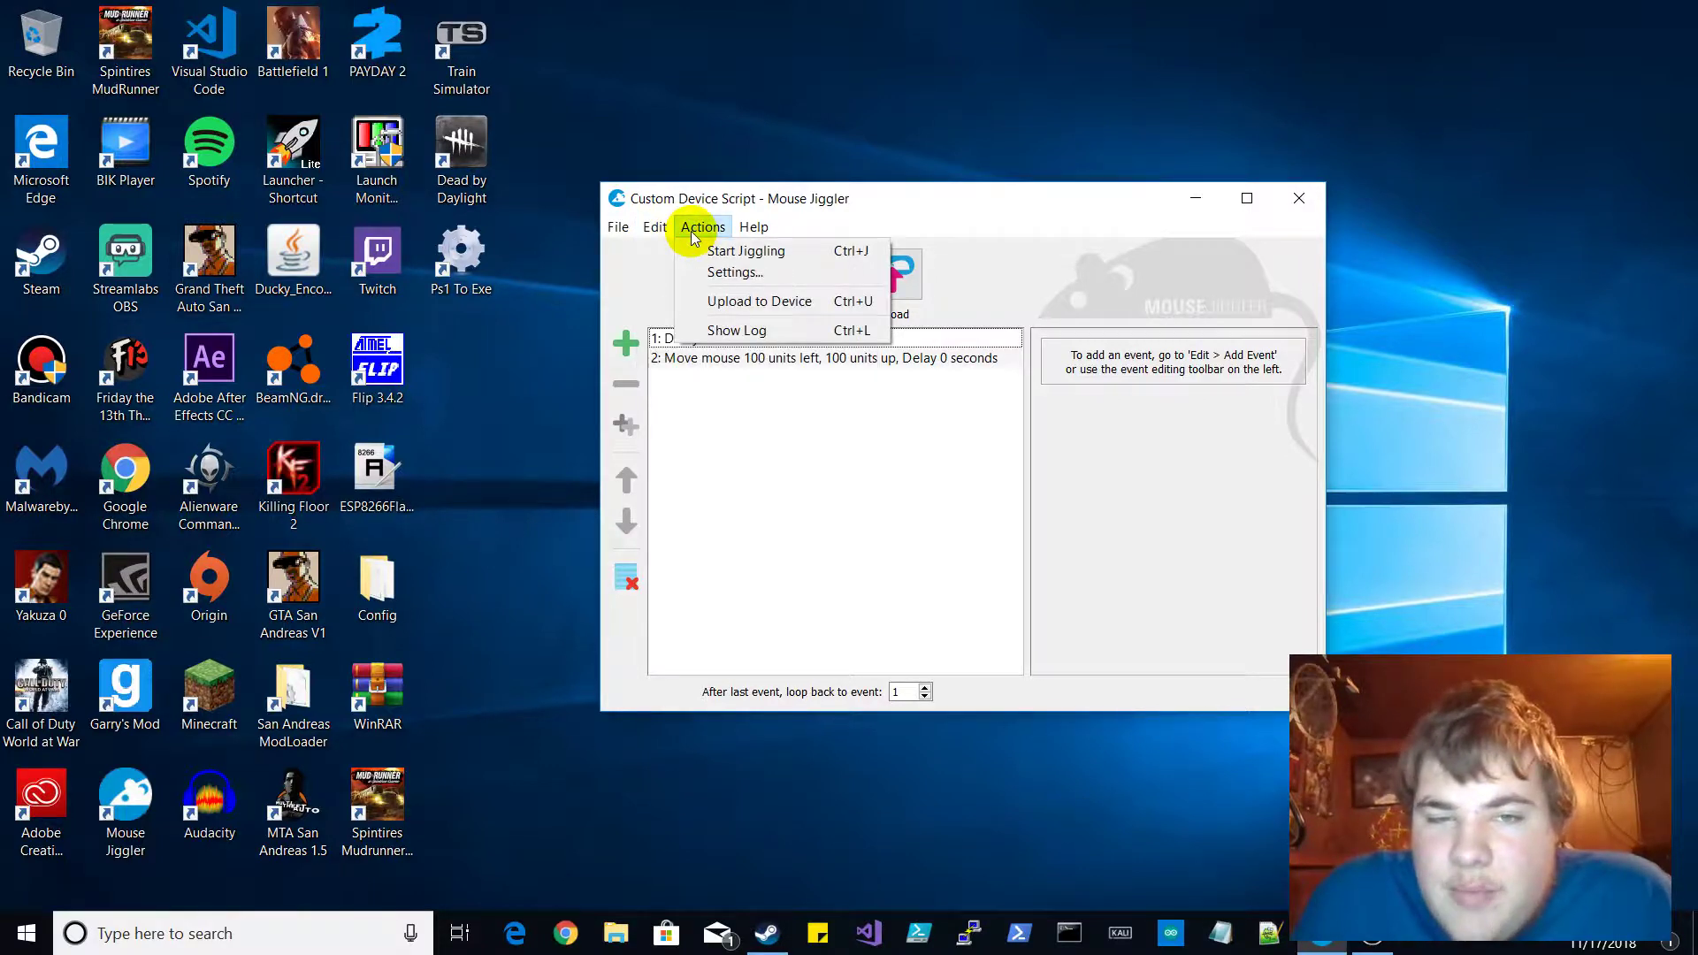
click(734, 268)
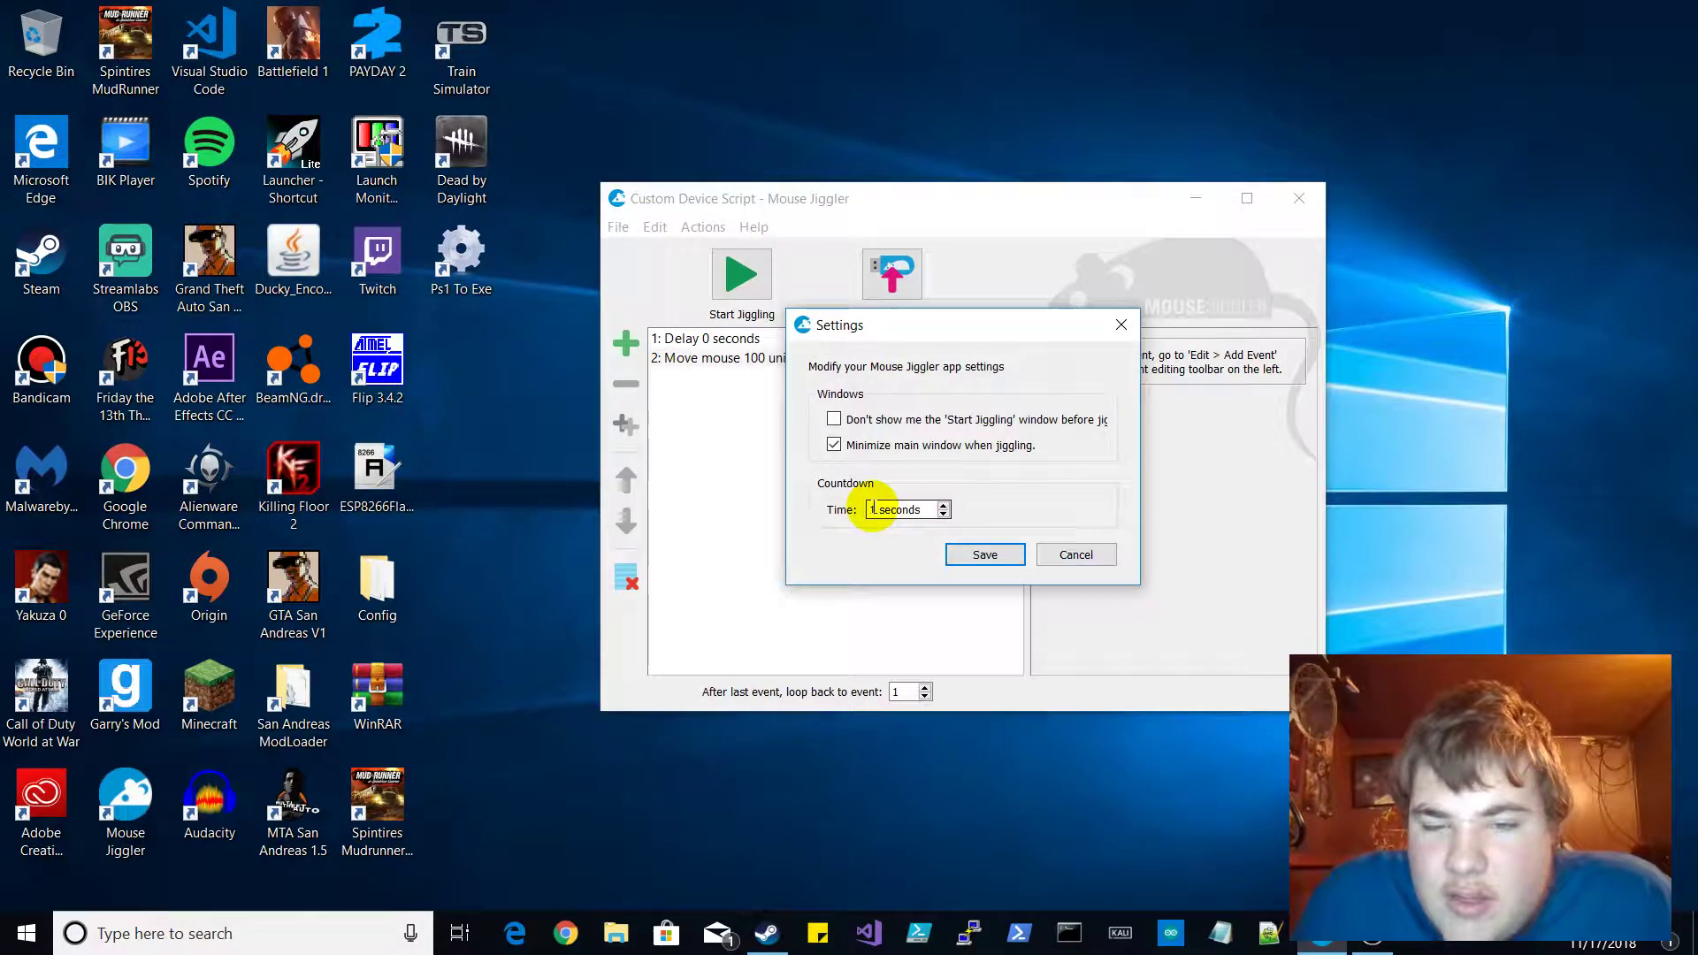
click(1076, 556)
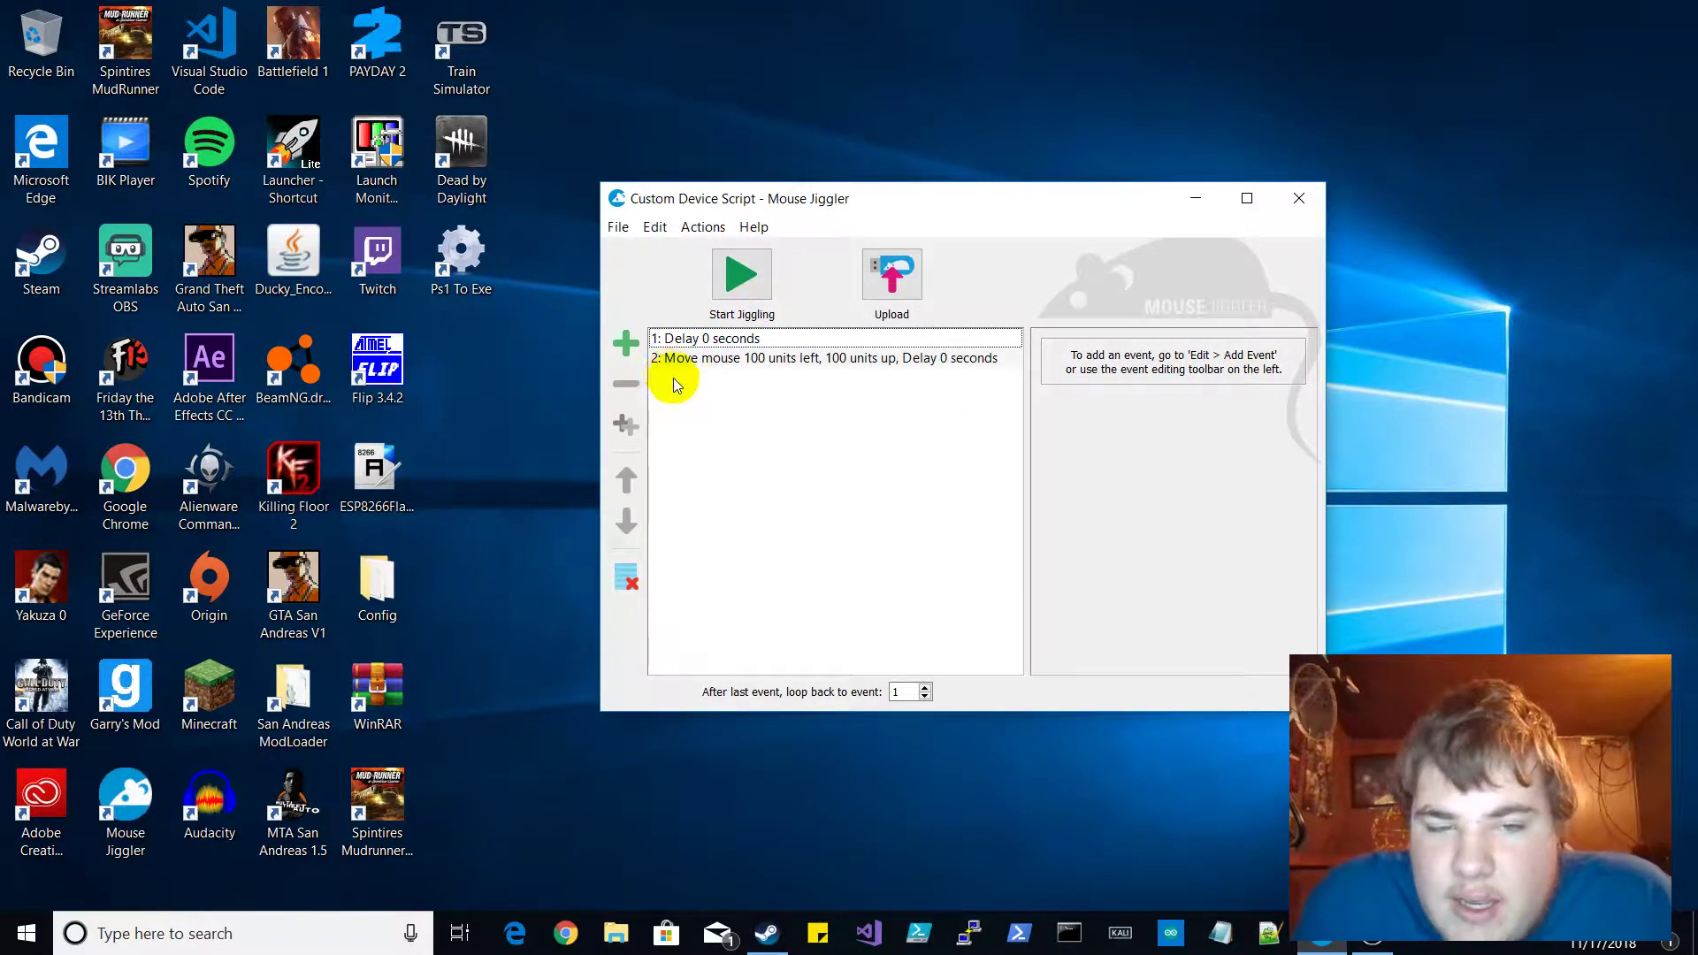
click(705, 343)
click(709, 501)
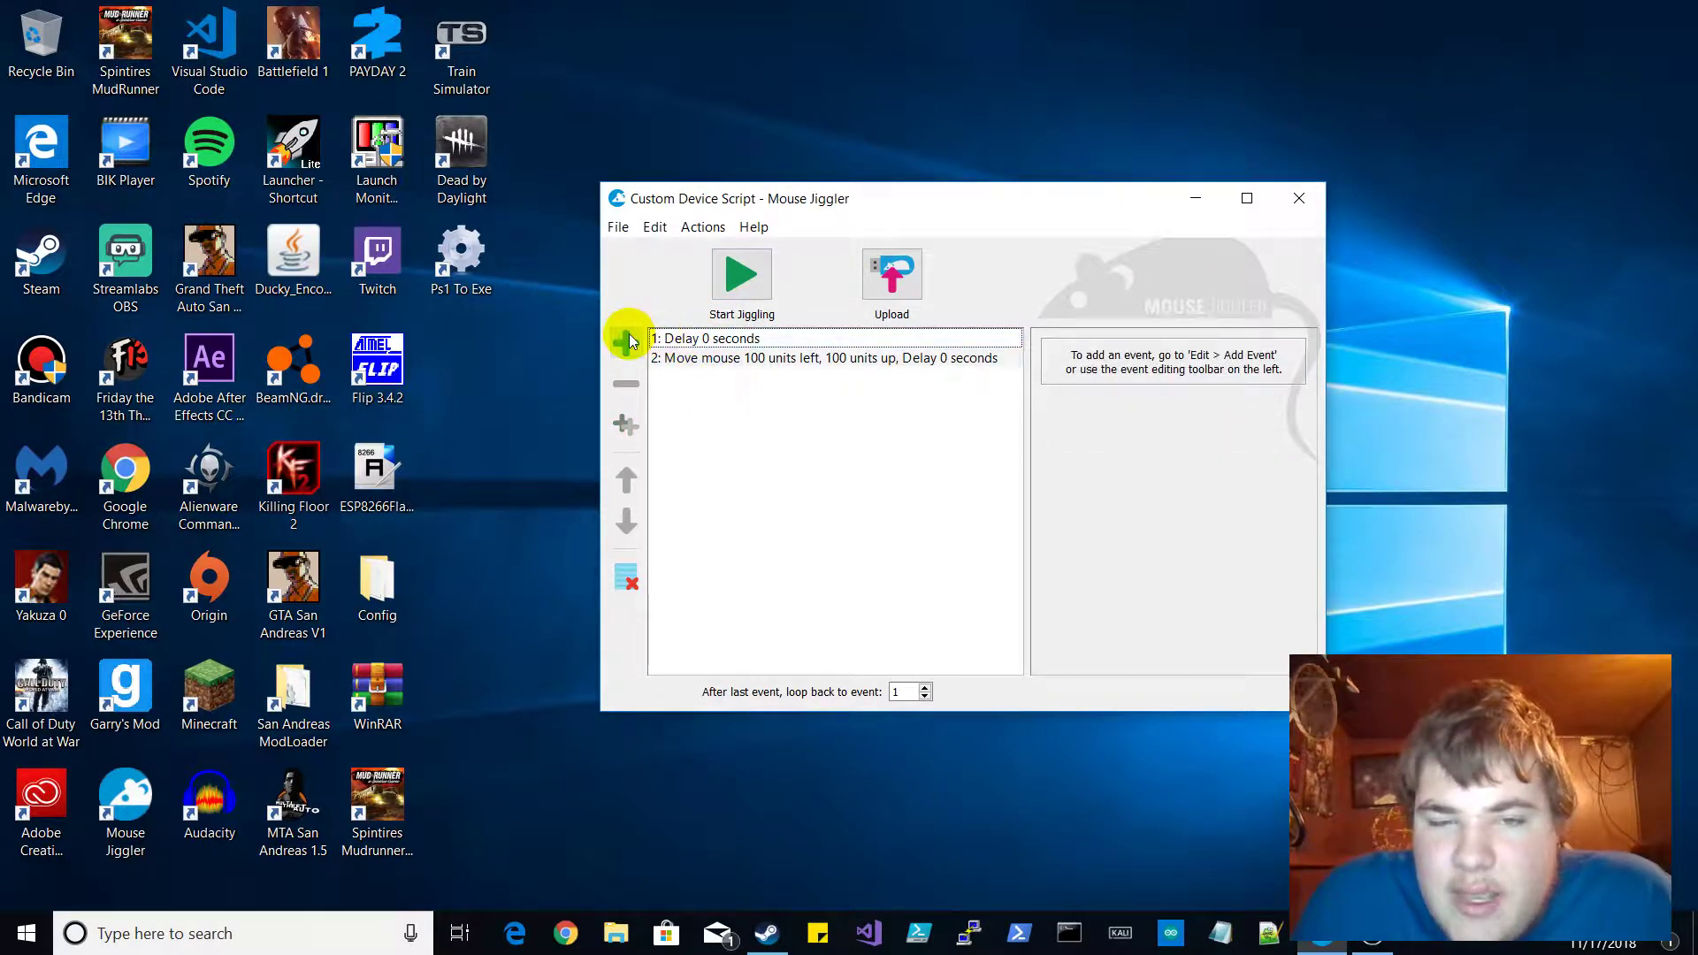
Start a new script and add a Mouse Movement event to it
click(618, 227)
click(666, 252)
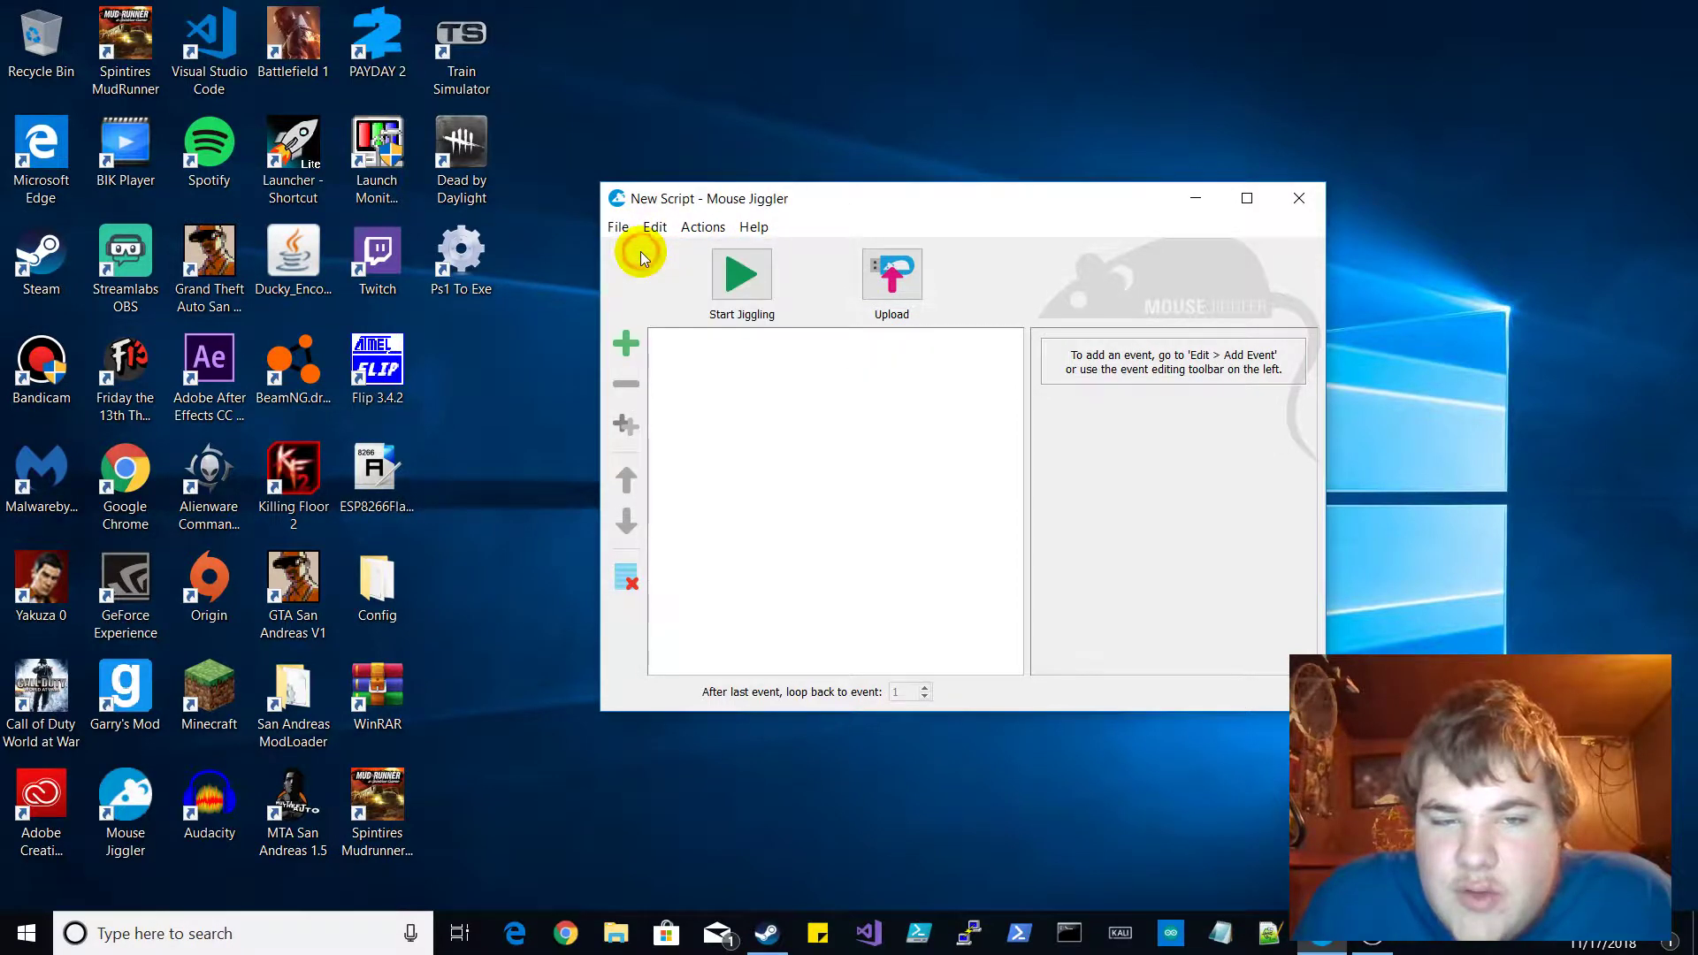
click(636, 343)
click(1145, 348)
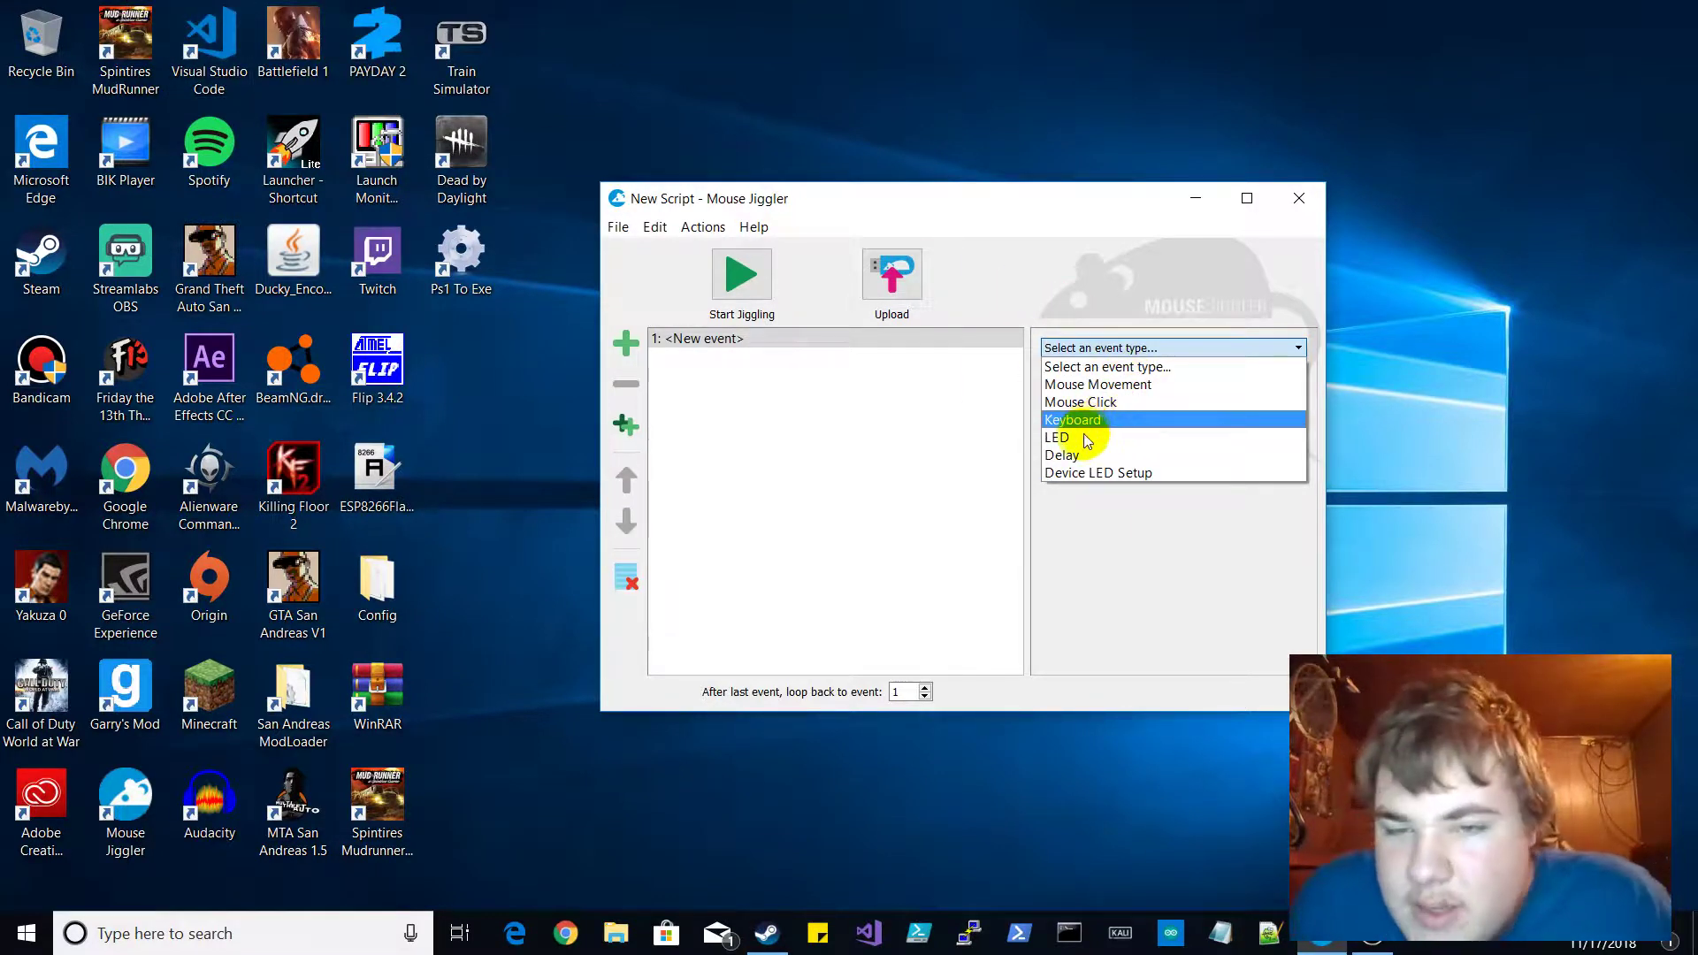
click(1079, 387)
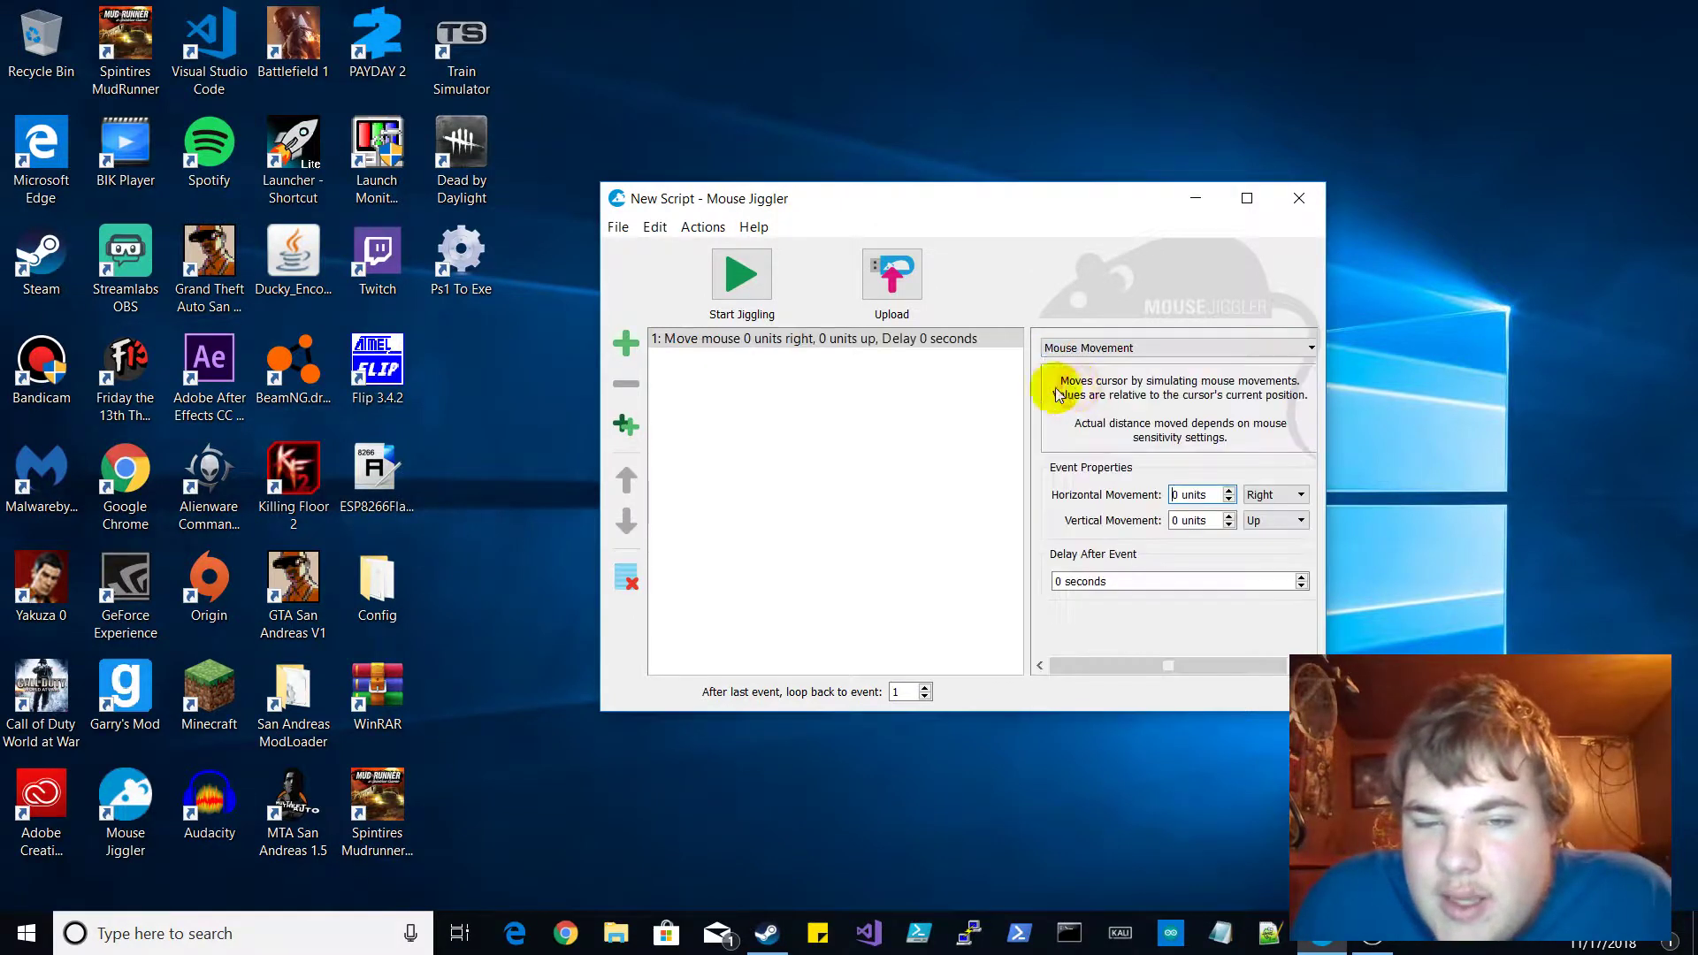
Set the event's horizontal and vertical movement to 100 units each
click(1178, 495)
key(BackSpace)
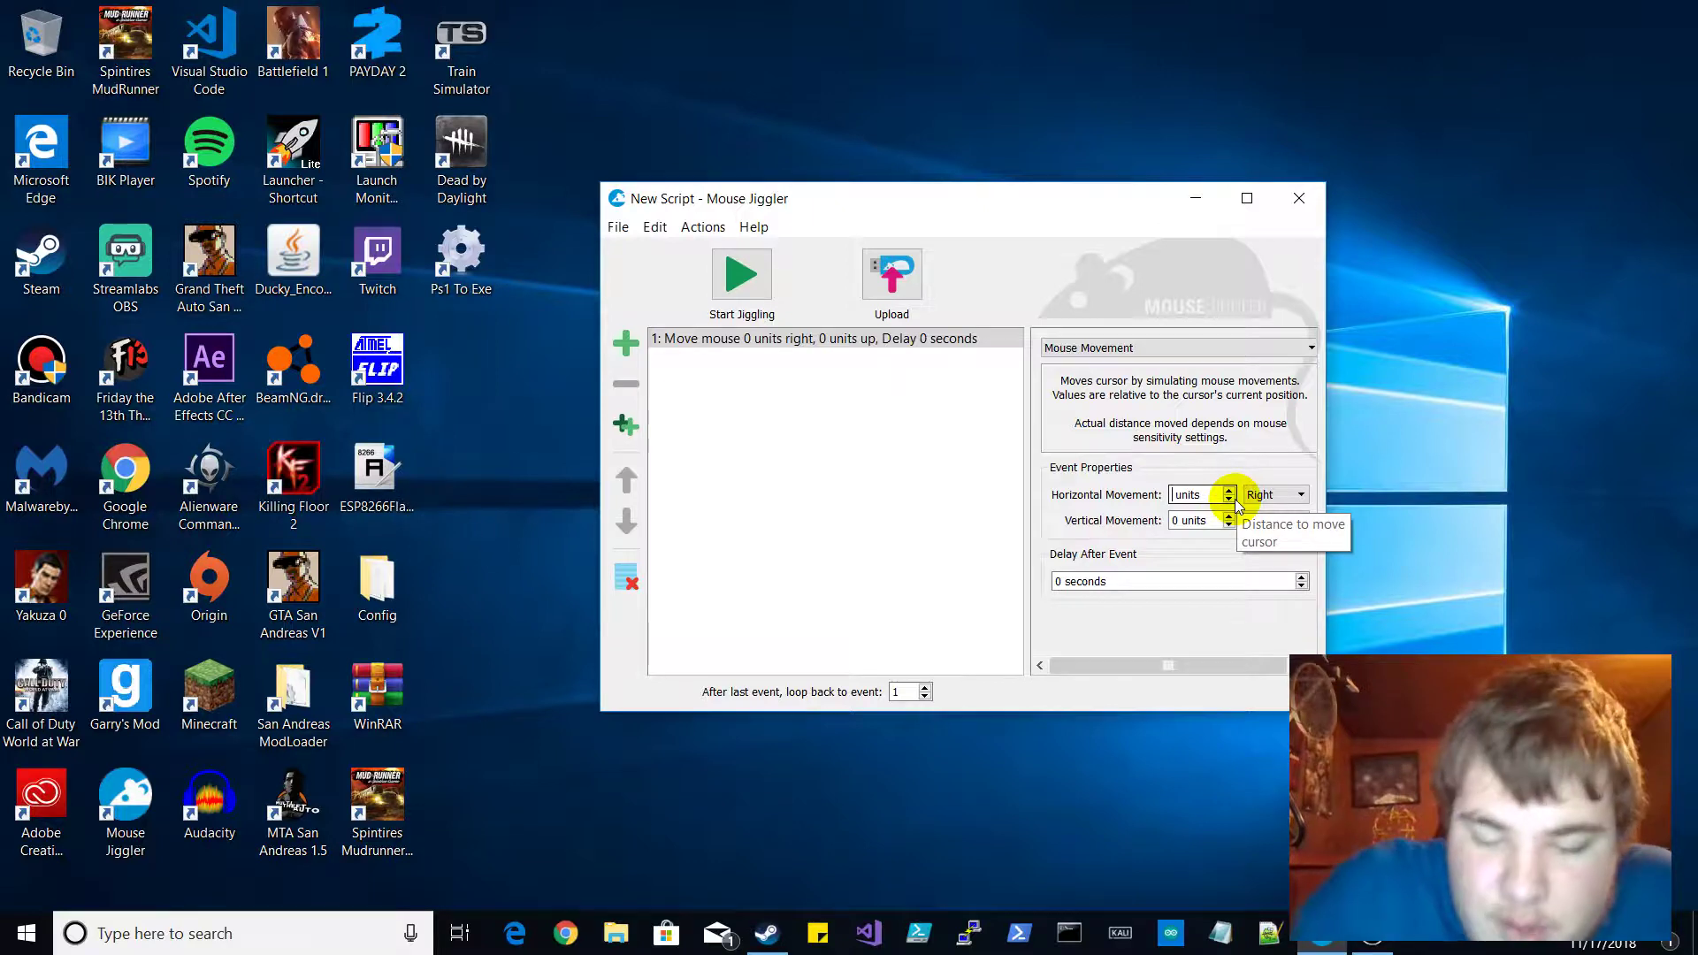
text(99)
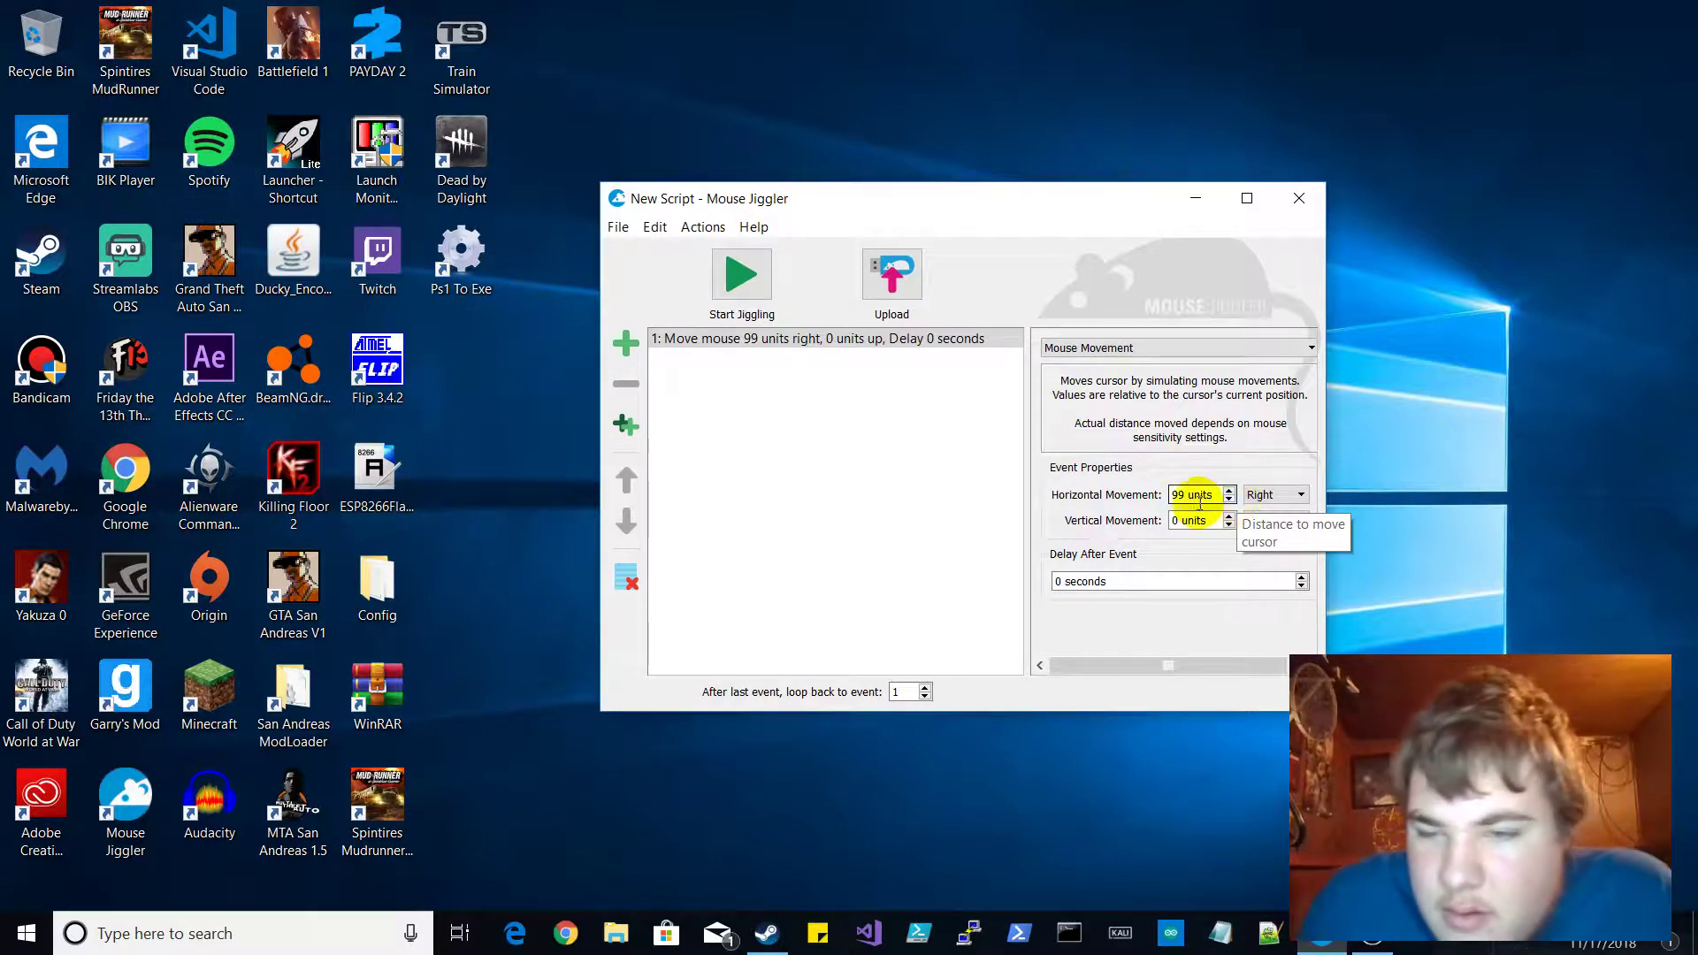
key(BackSpace)
key(BackSpace)
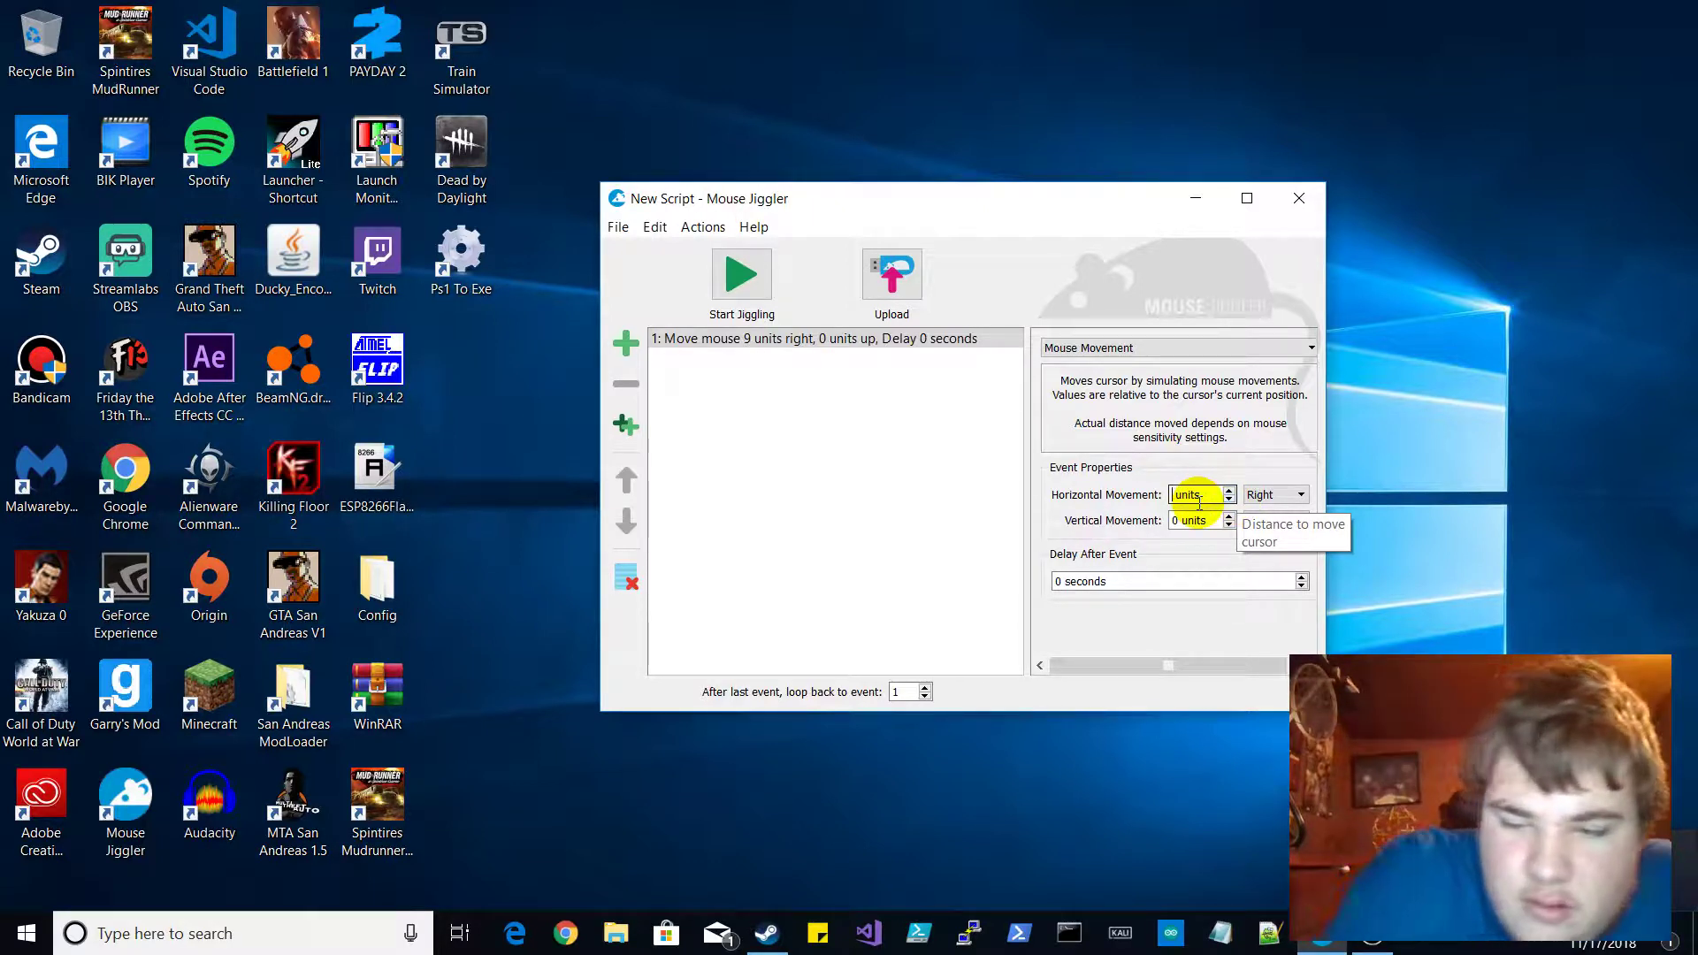
text(1 )
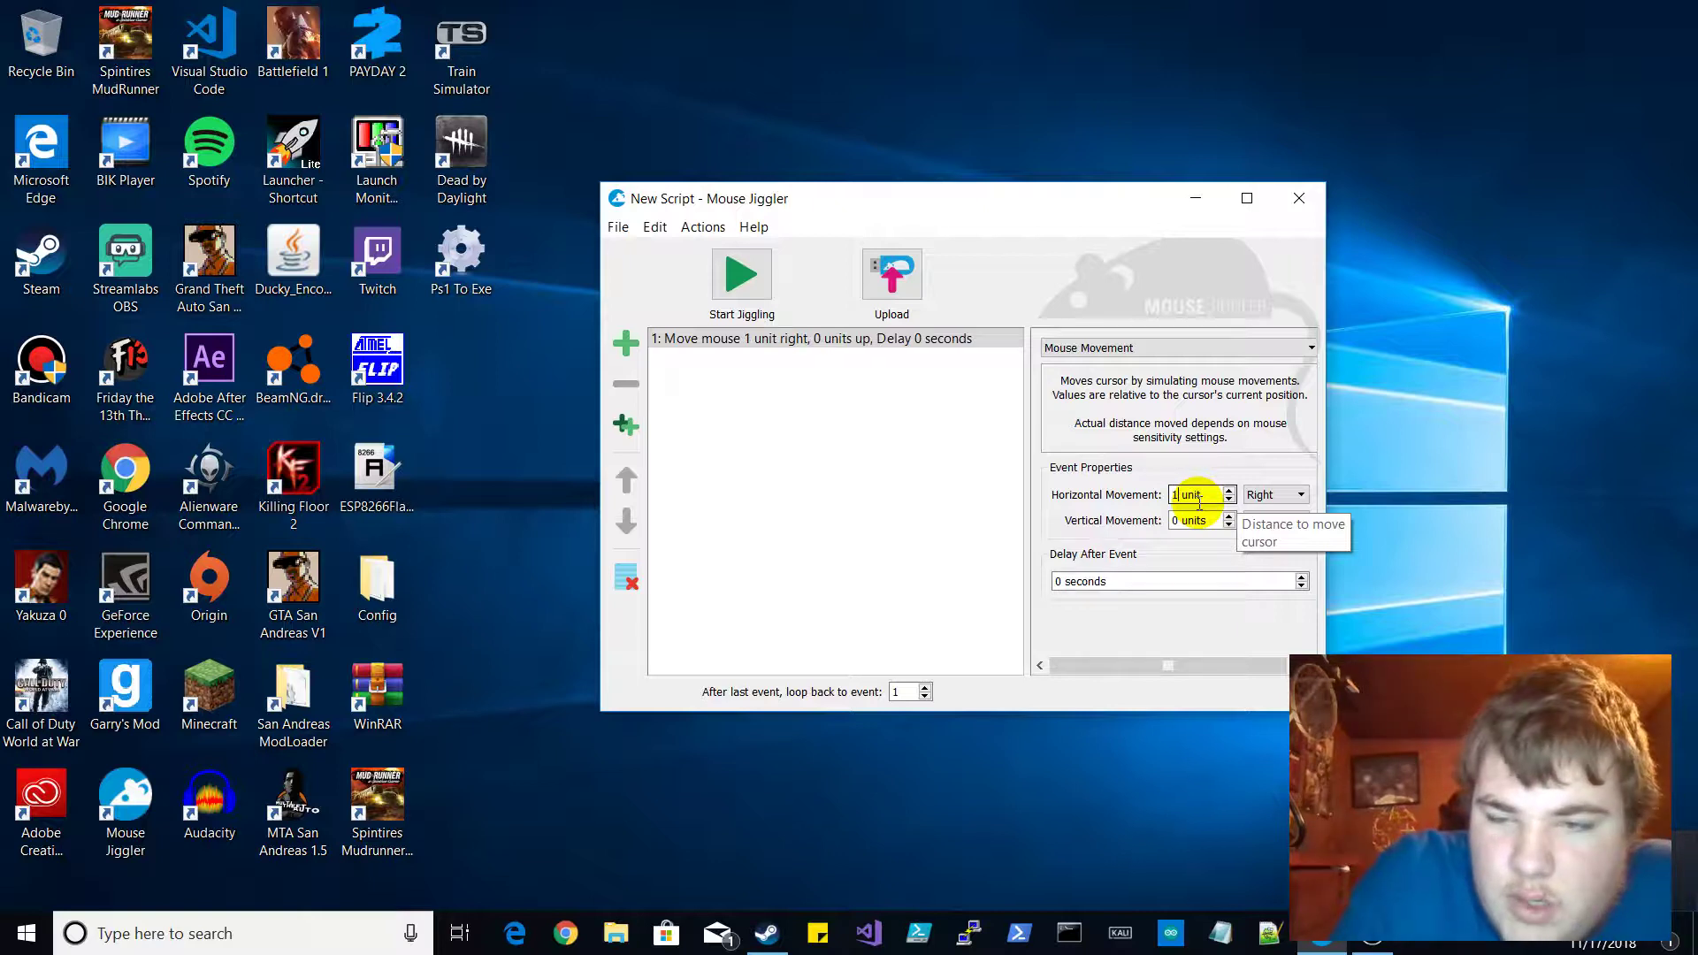
text(00)
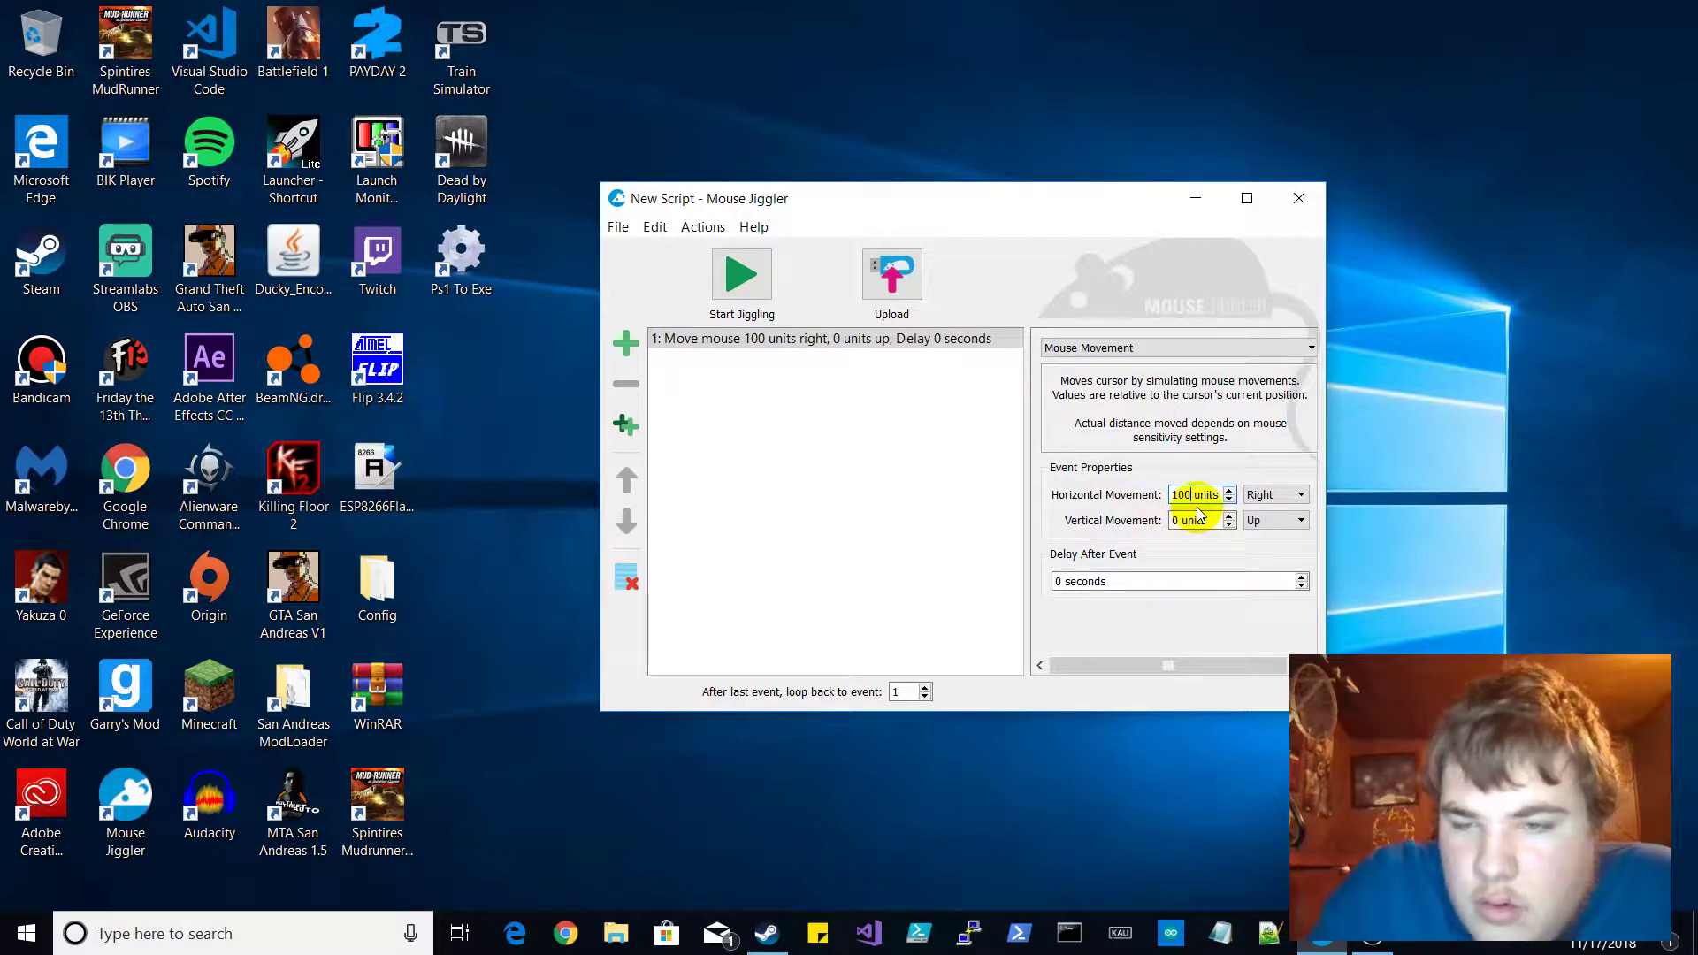
click(1176, 520)
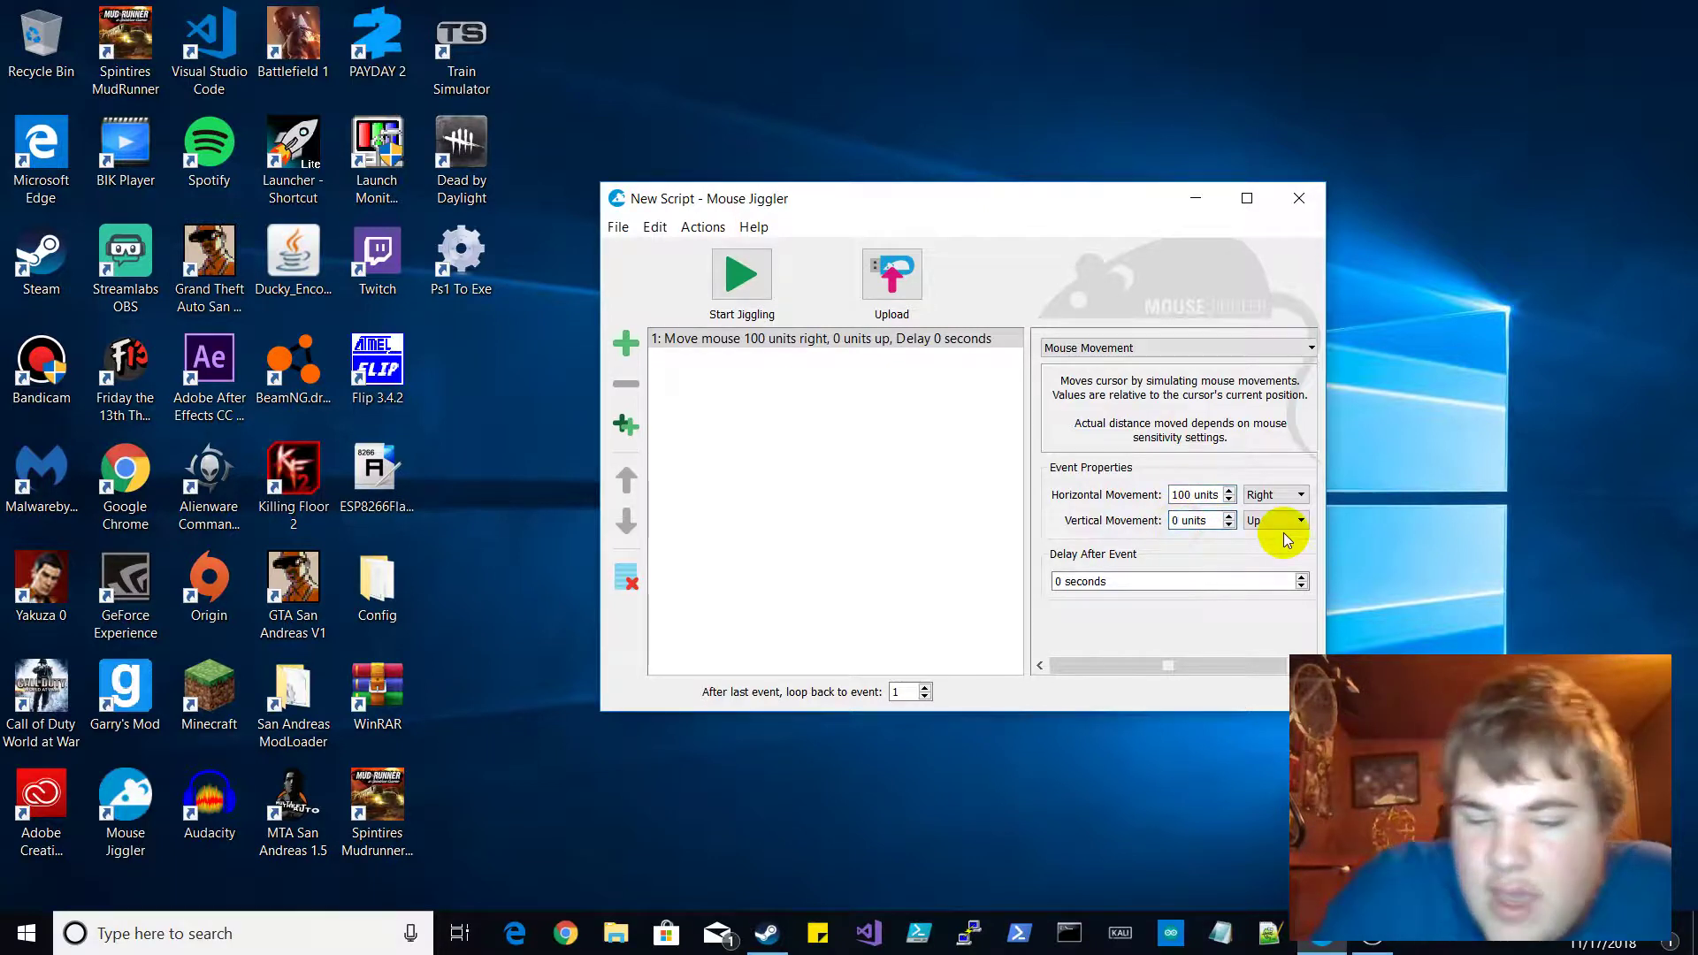
key(BackSpace)
text(100)
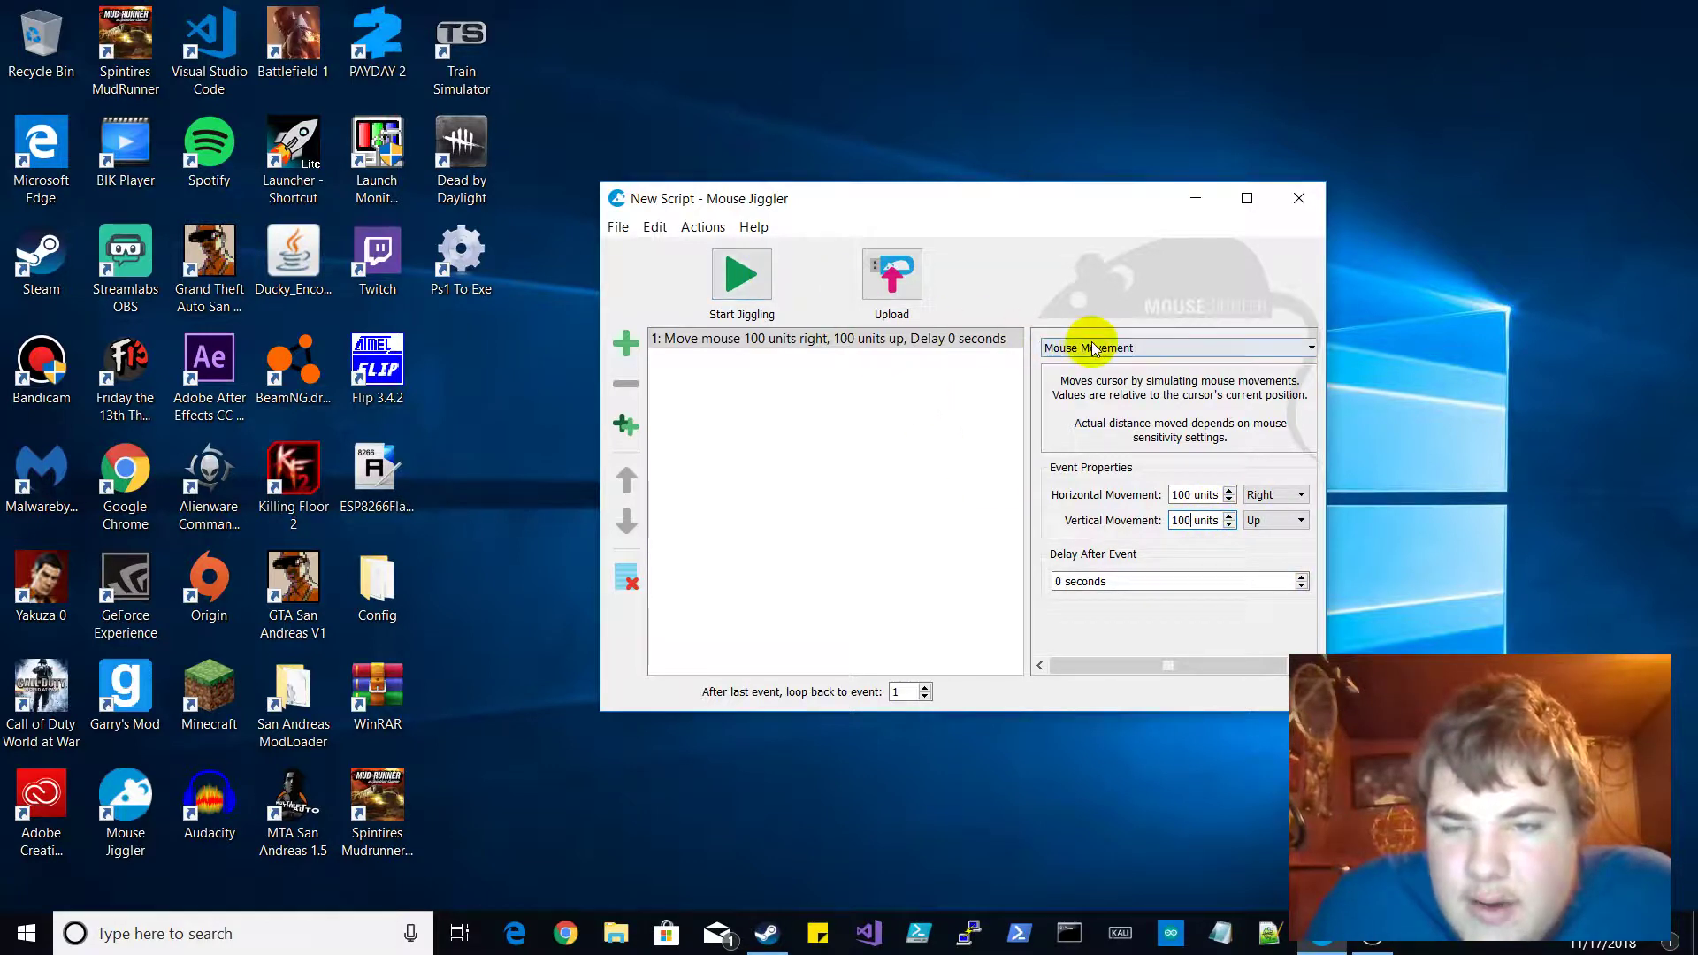
Add a second Mouse Movement event with 100-unit horizontal and vertical distances
click(625, 342)
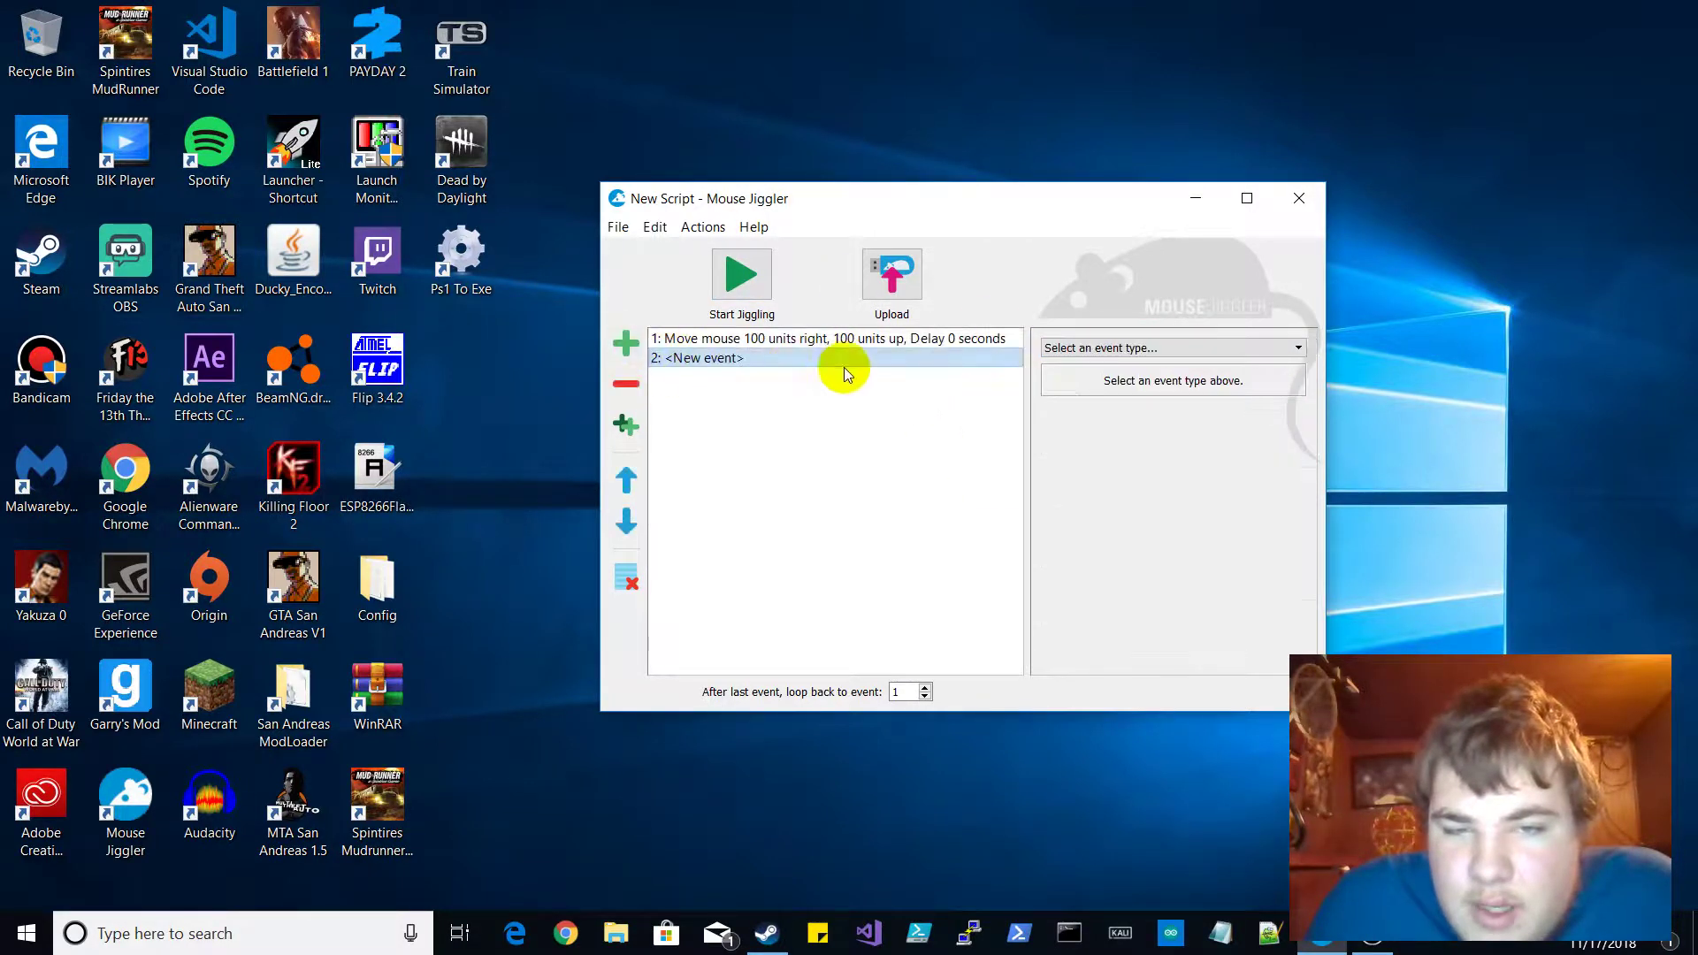
click(1080, 347)
click(1099, 384)
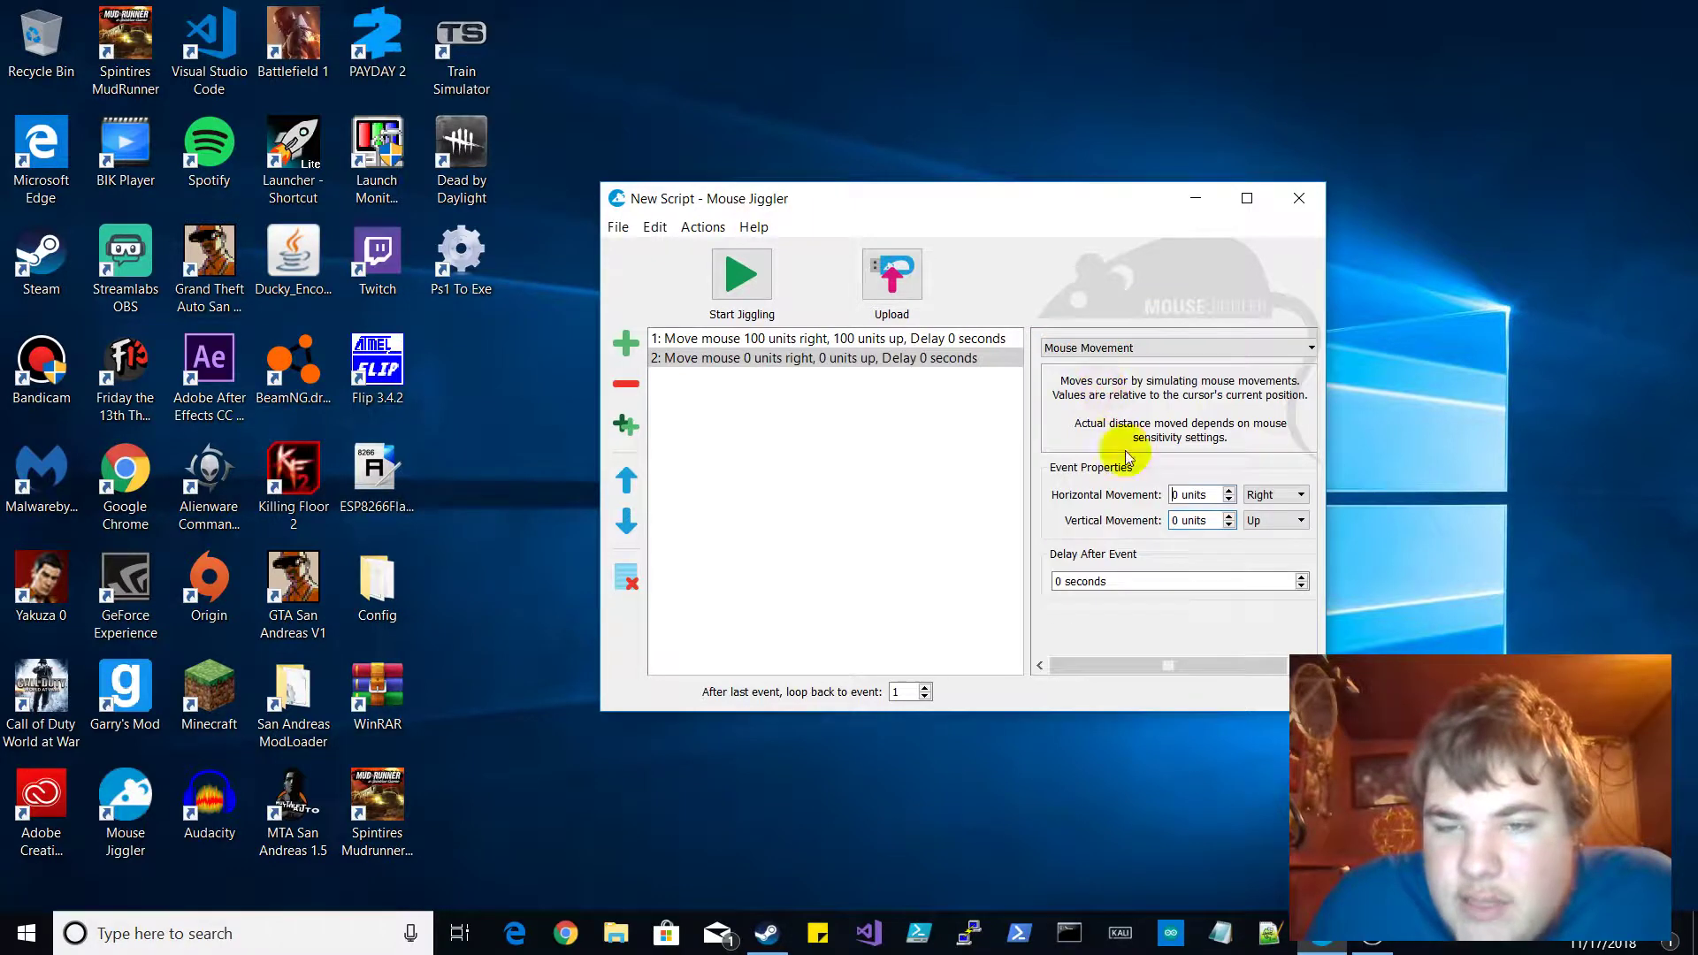
double_click(1179, 494)
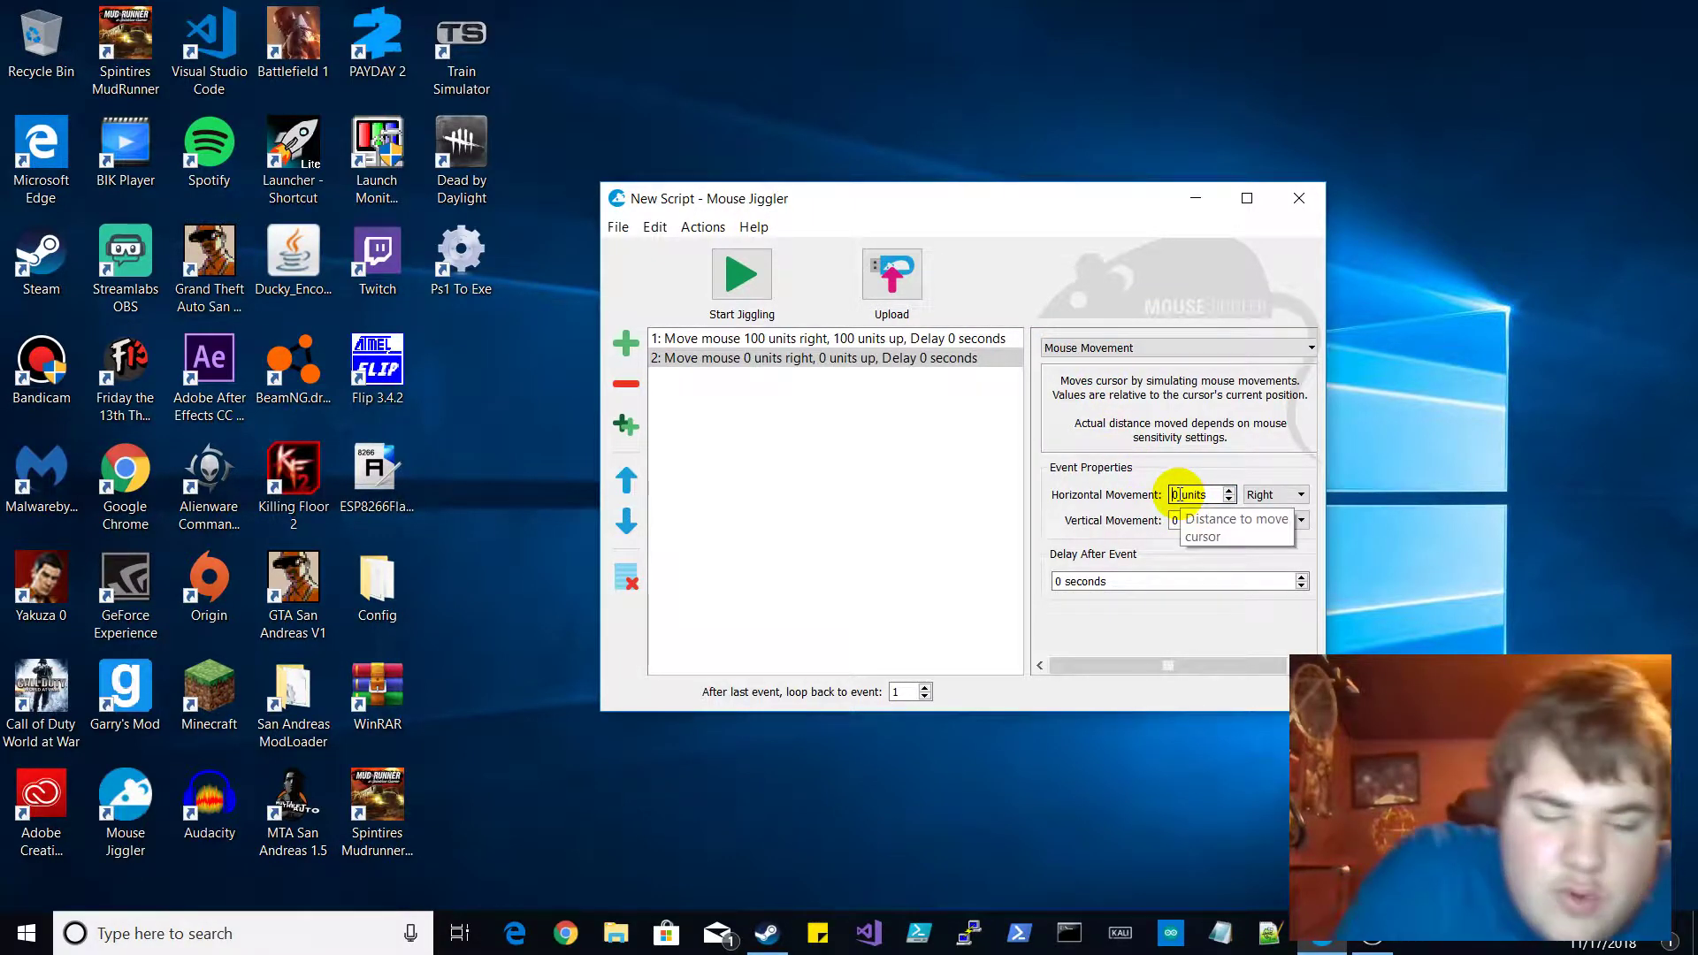
text(100)
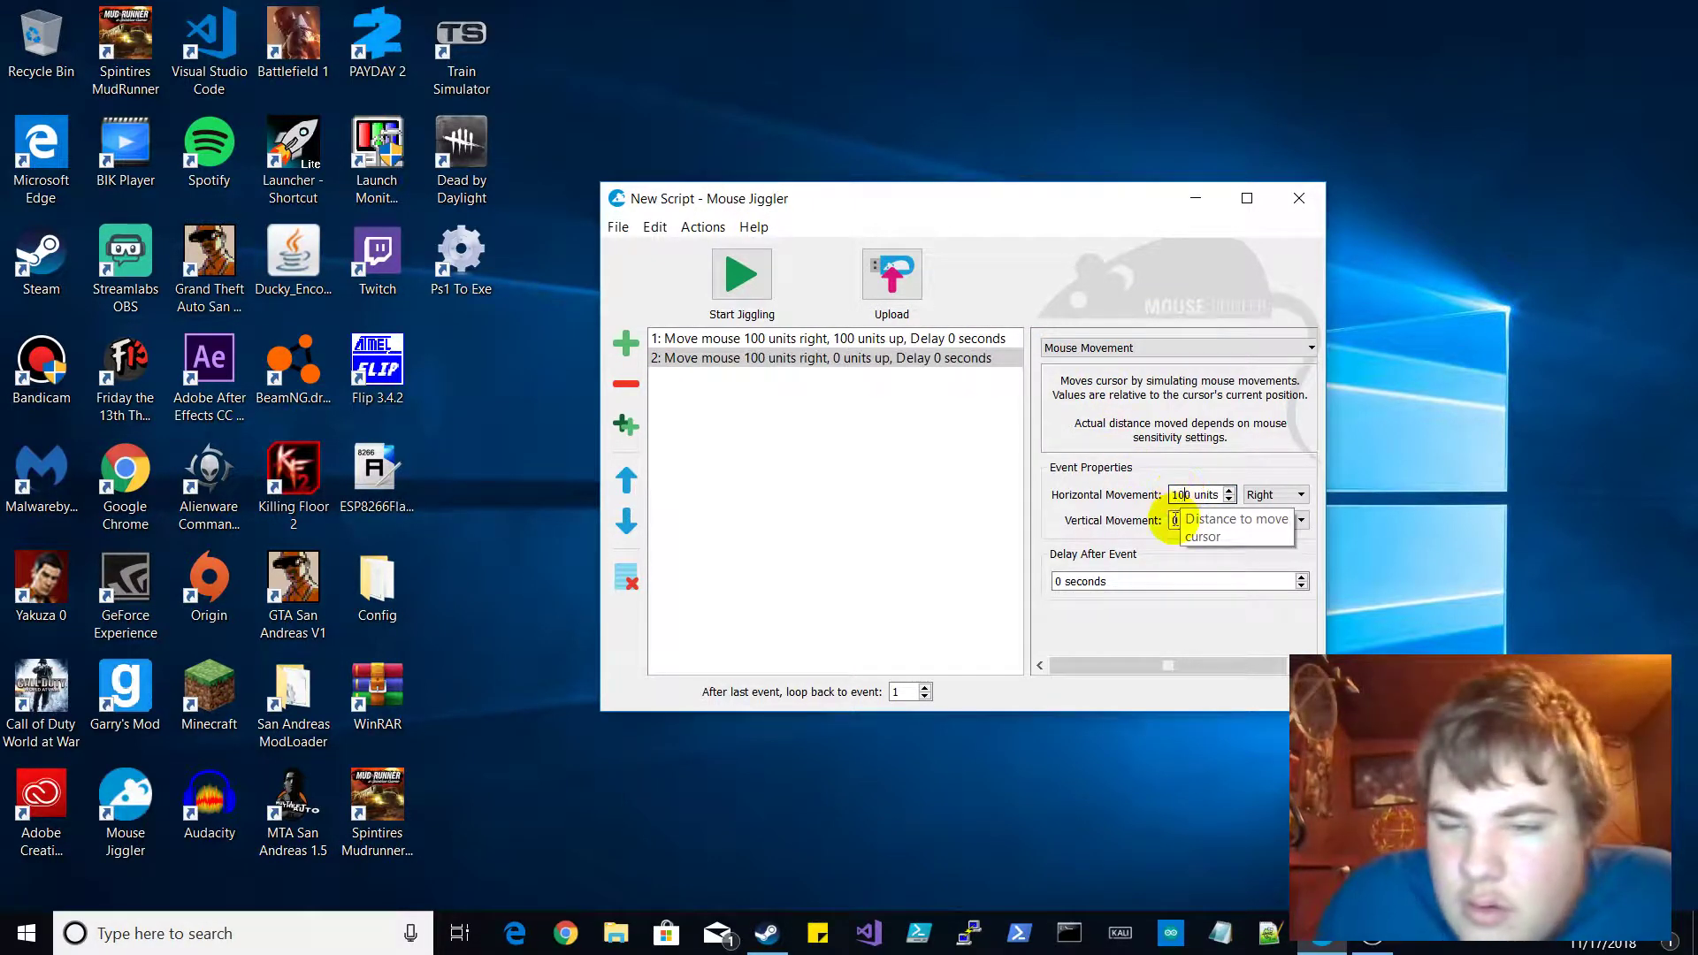
click(1180, 520)
text(10)
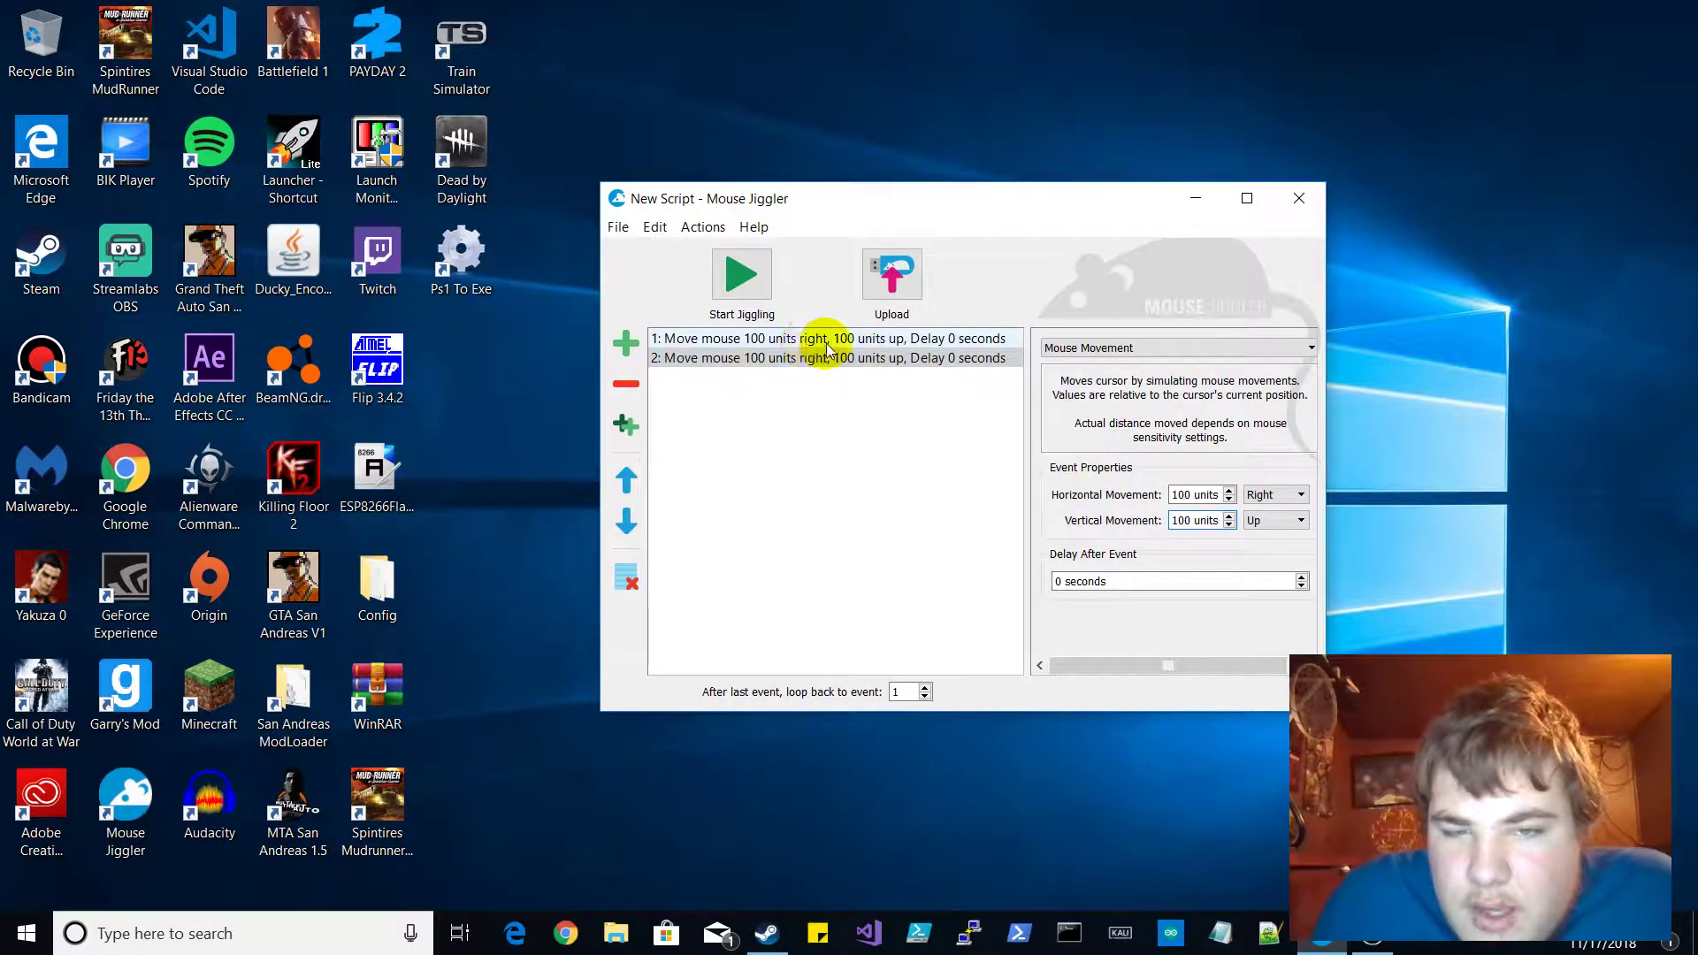
Set the second event's directions to Left and Up, then review the first event
click(1278, 495)
click(1284, 531)
click(1276, 520)
click(1276, 548)
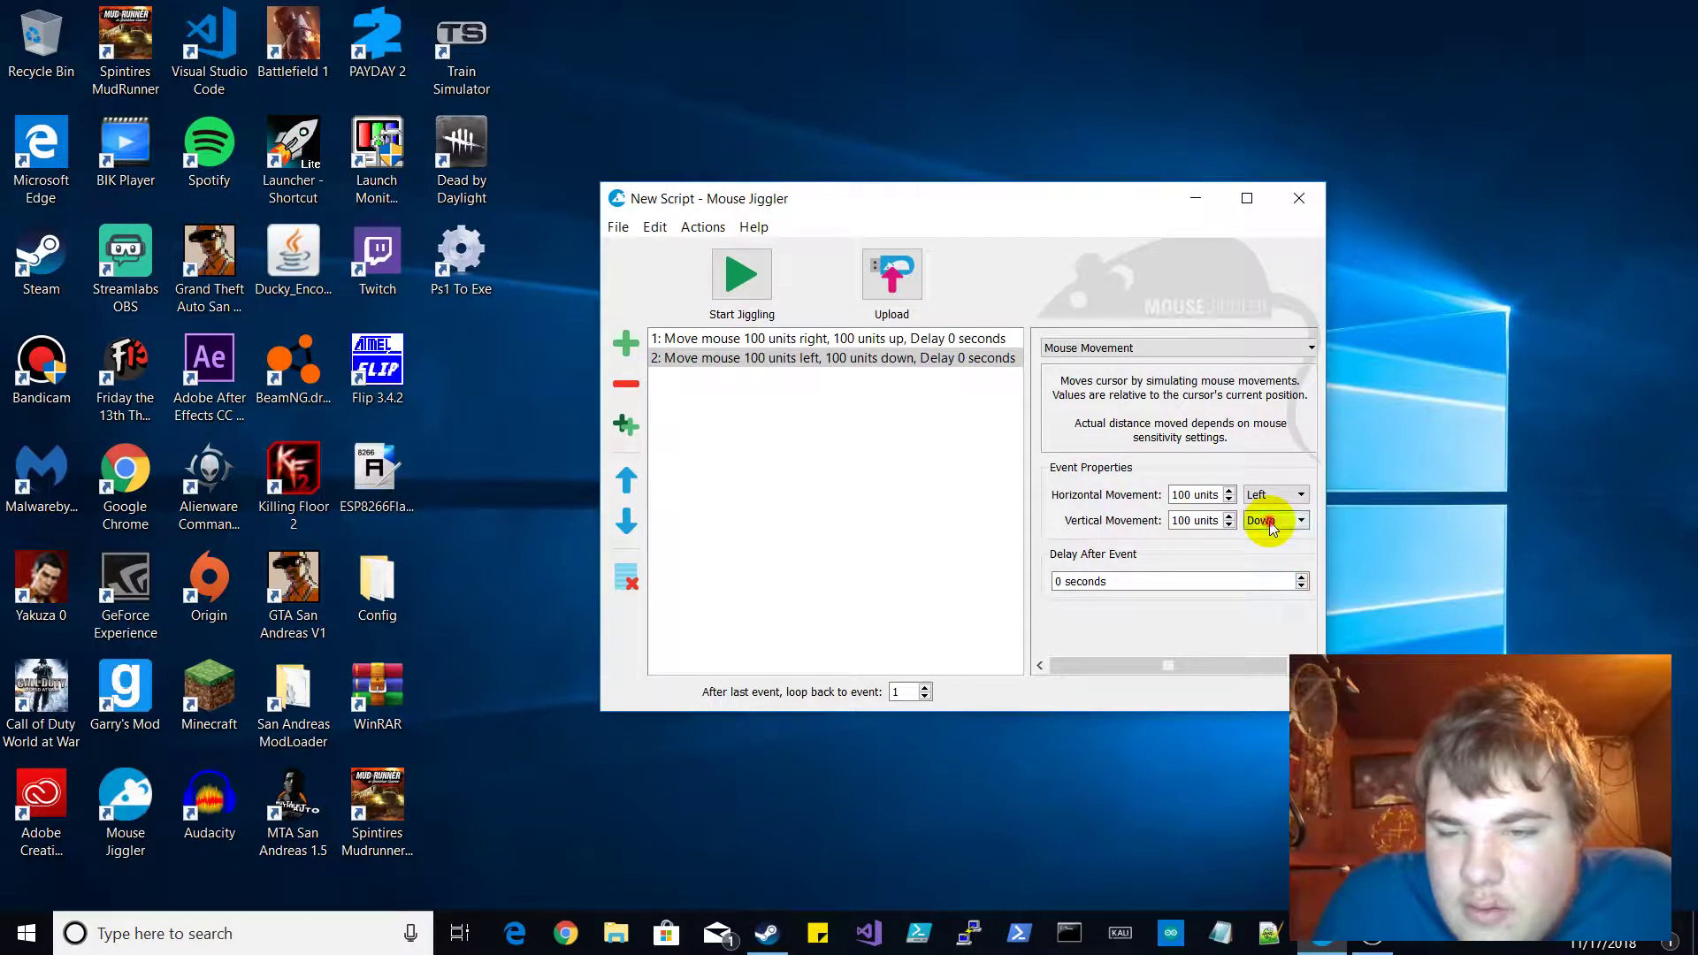
click(1278, 540)
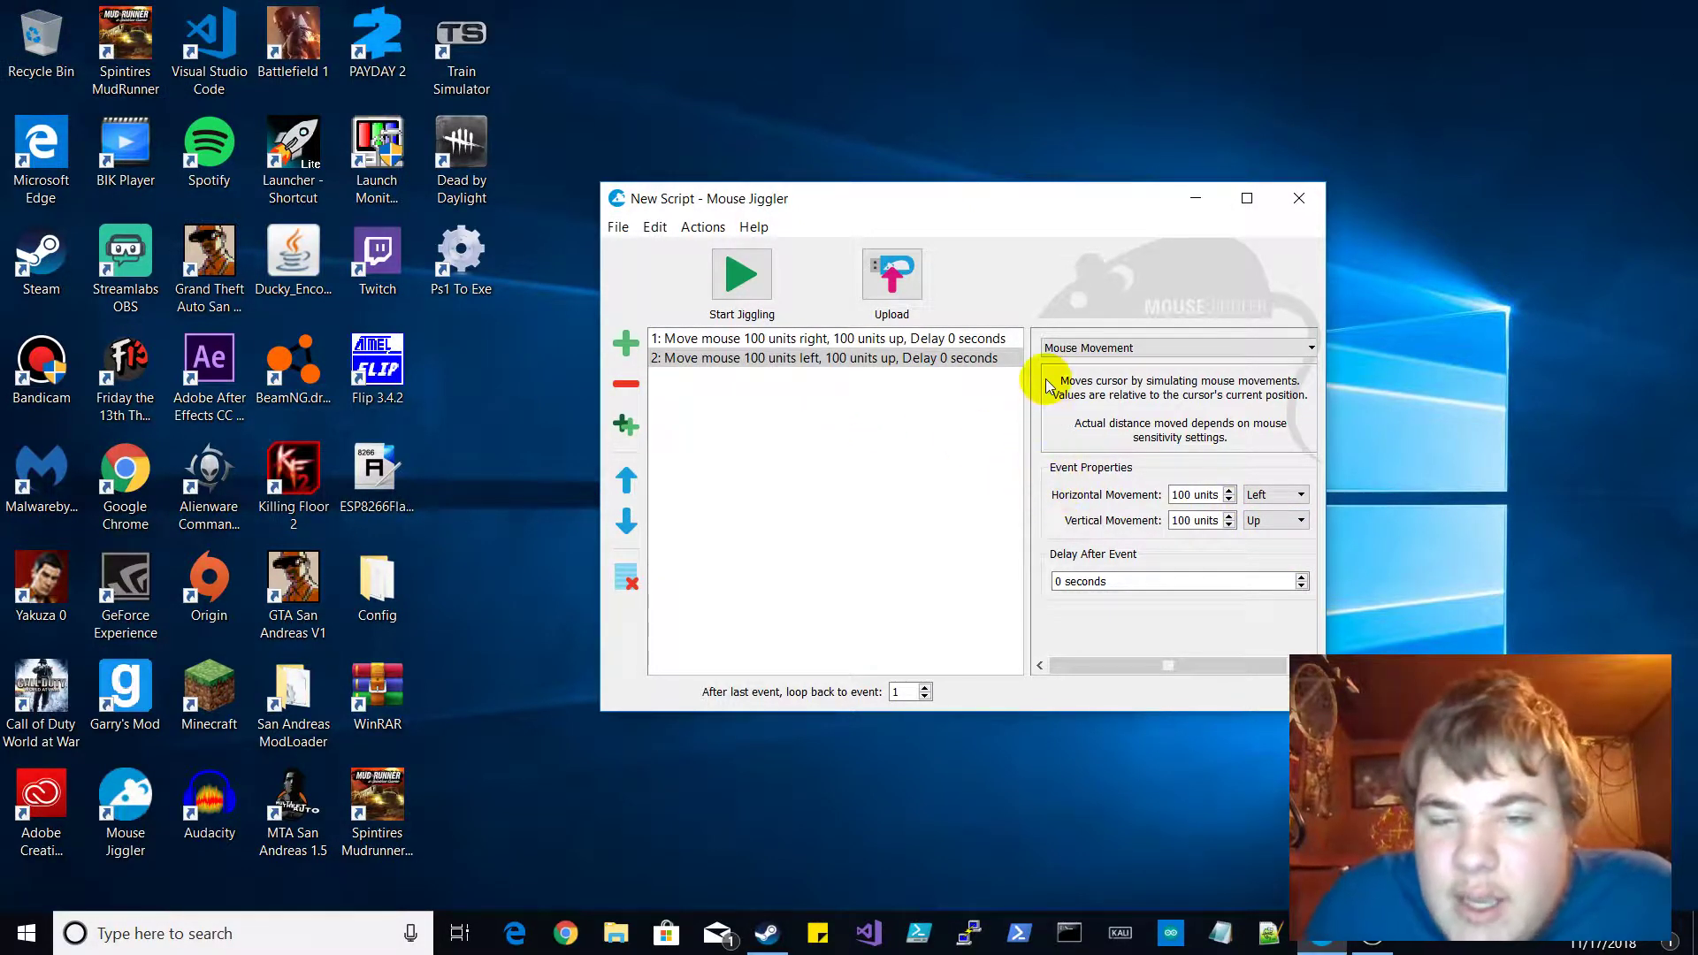
click(869, 341)
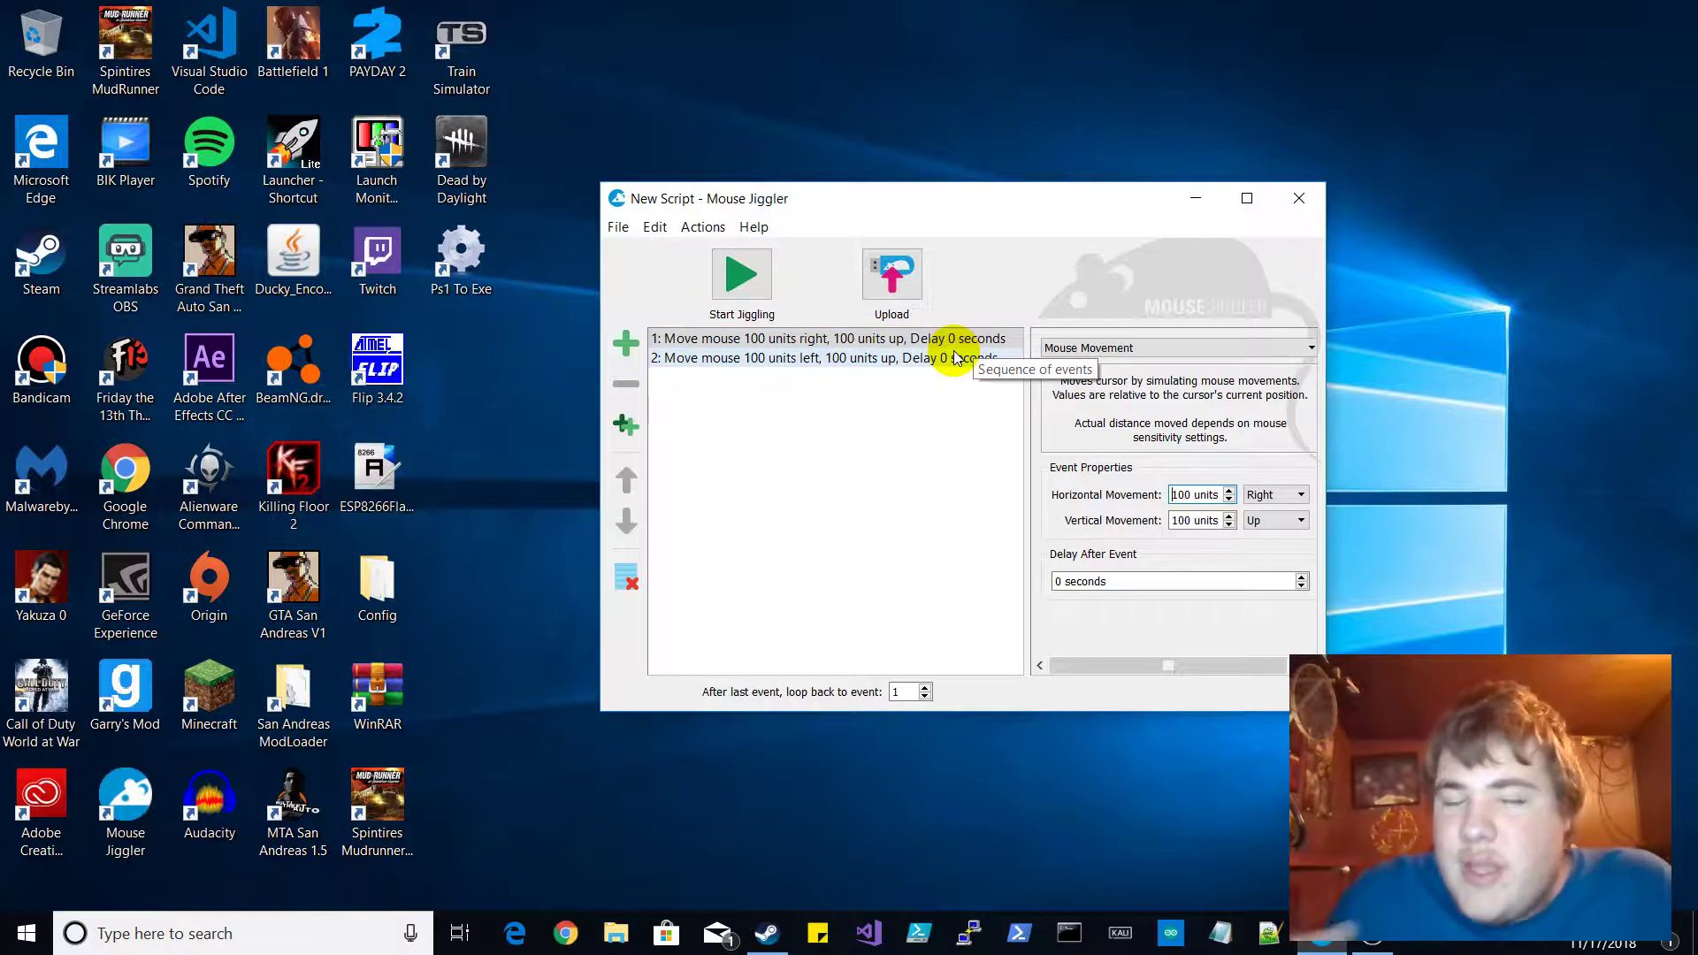
click(980, 506)
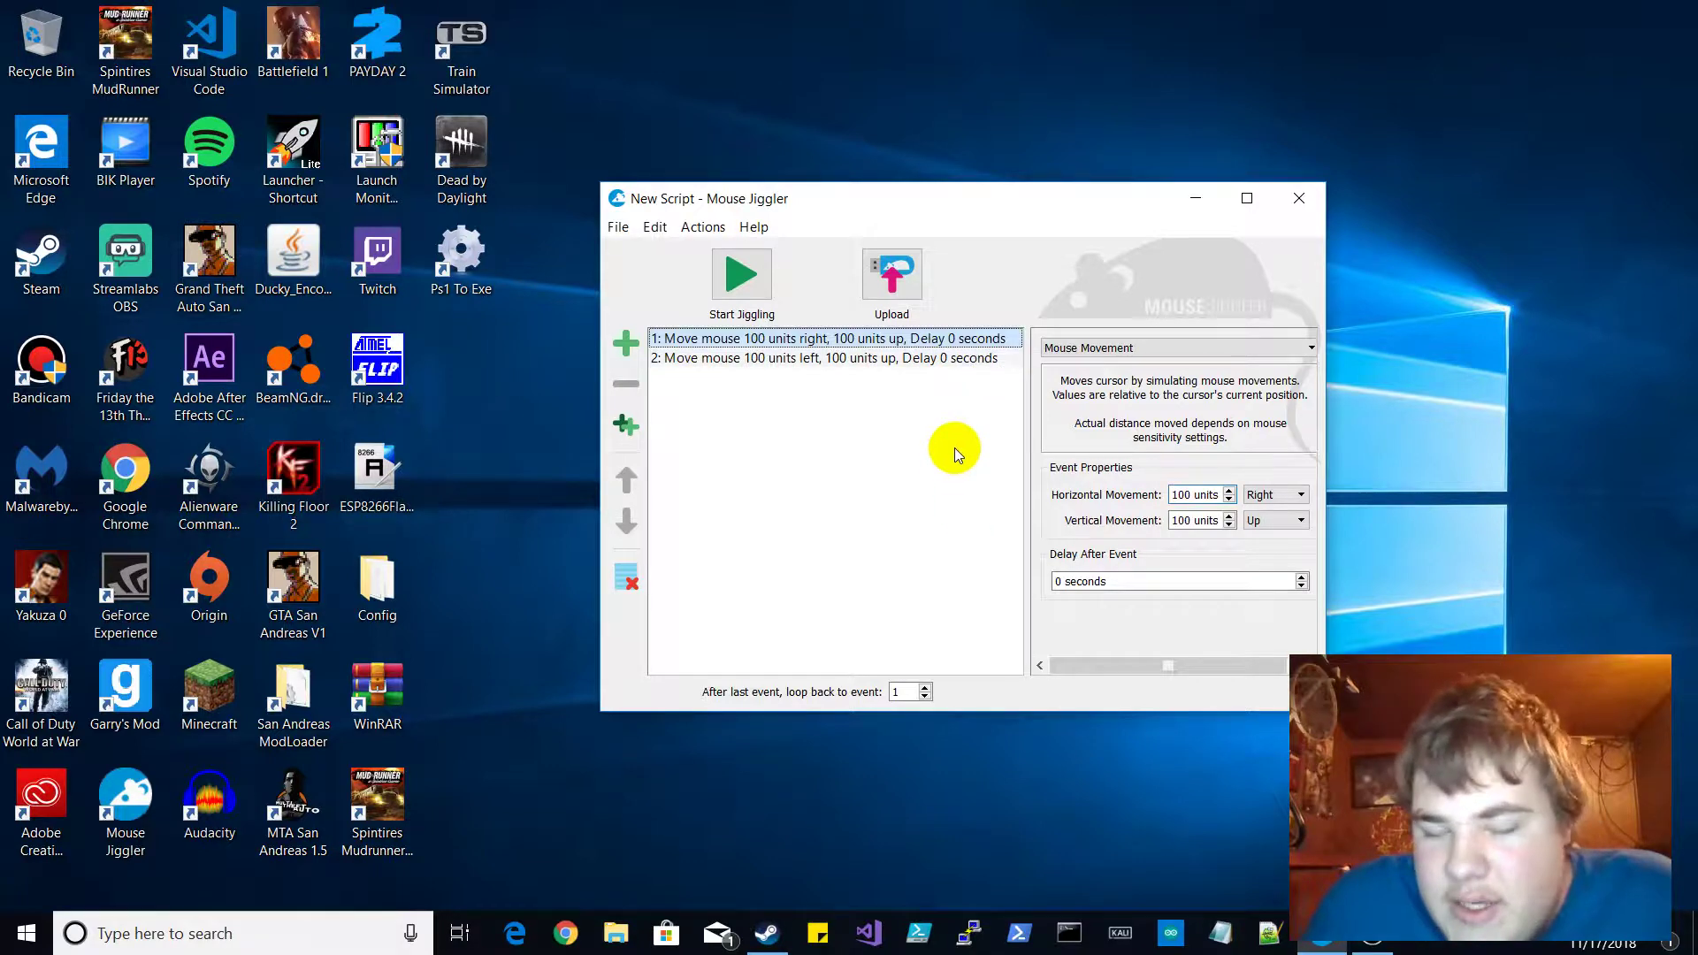
click(875, 359)
click(869, 338)
click(873, 357)
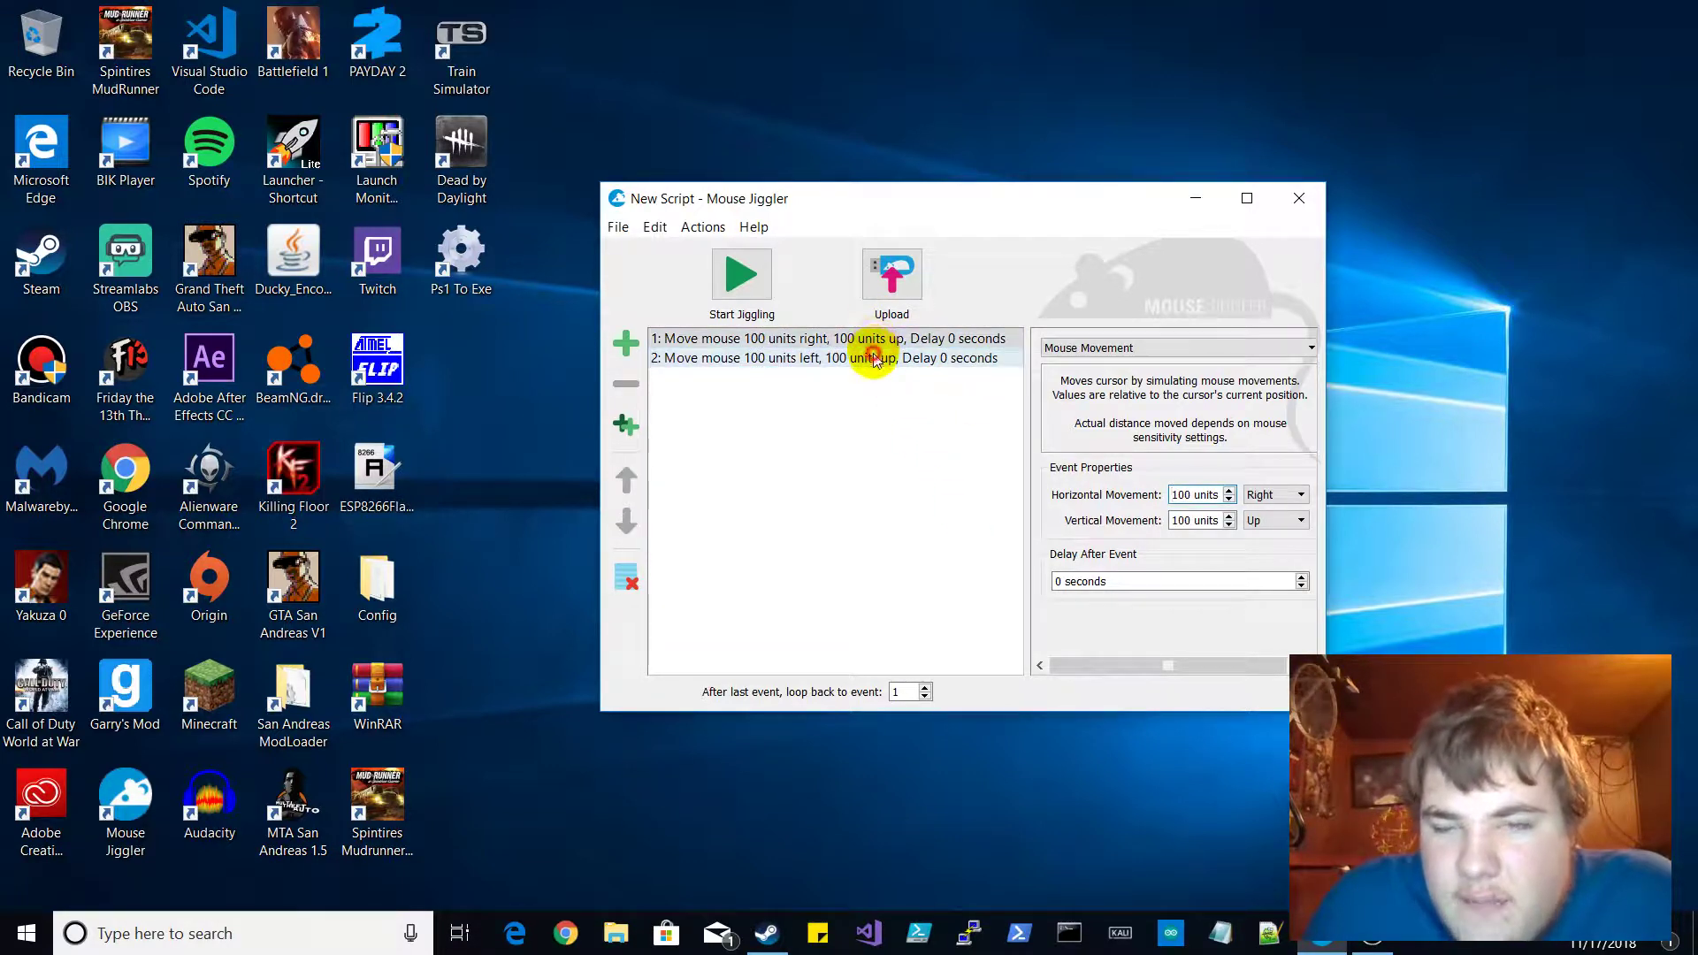
click(1162, 345)
click(800, 362)
click(793, 336)
click(770, 359)
click(719, 282)
click(925, 471)
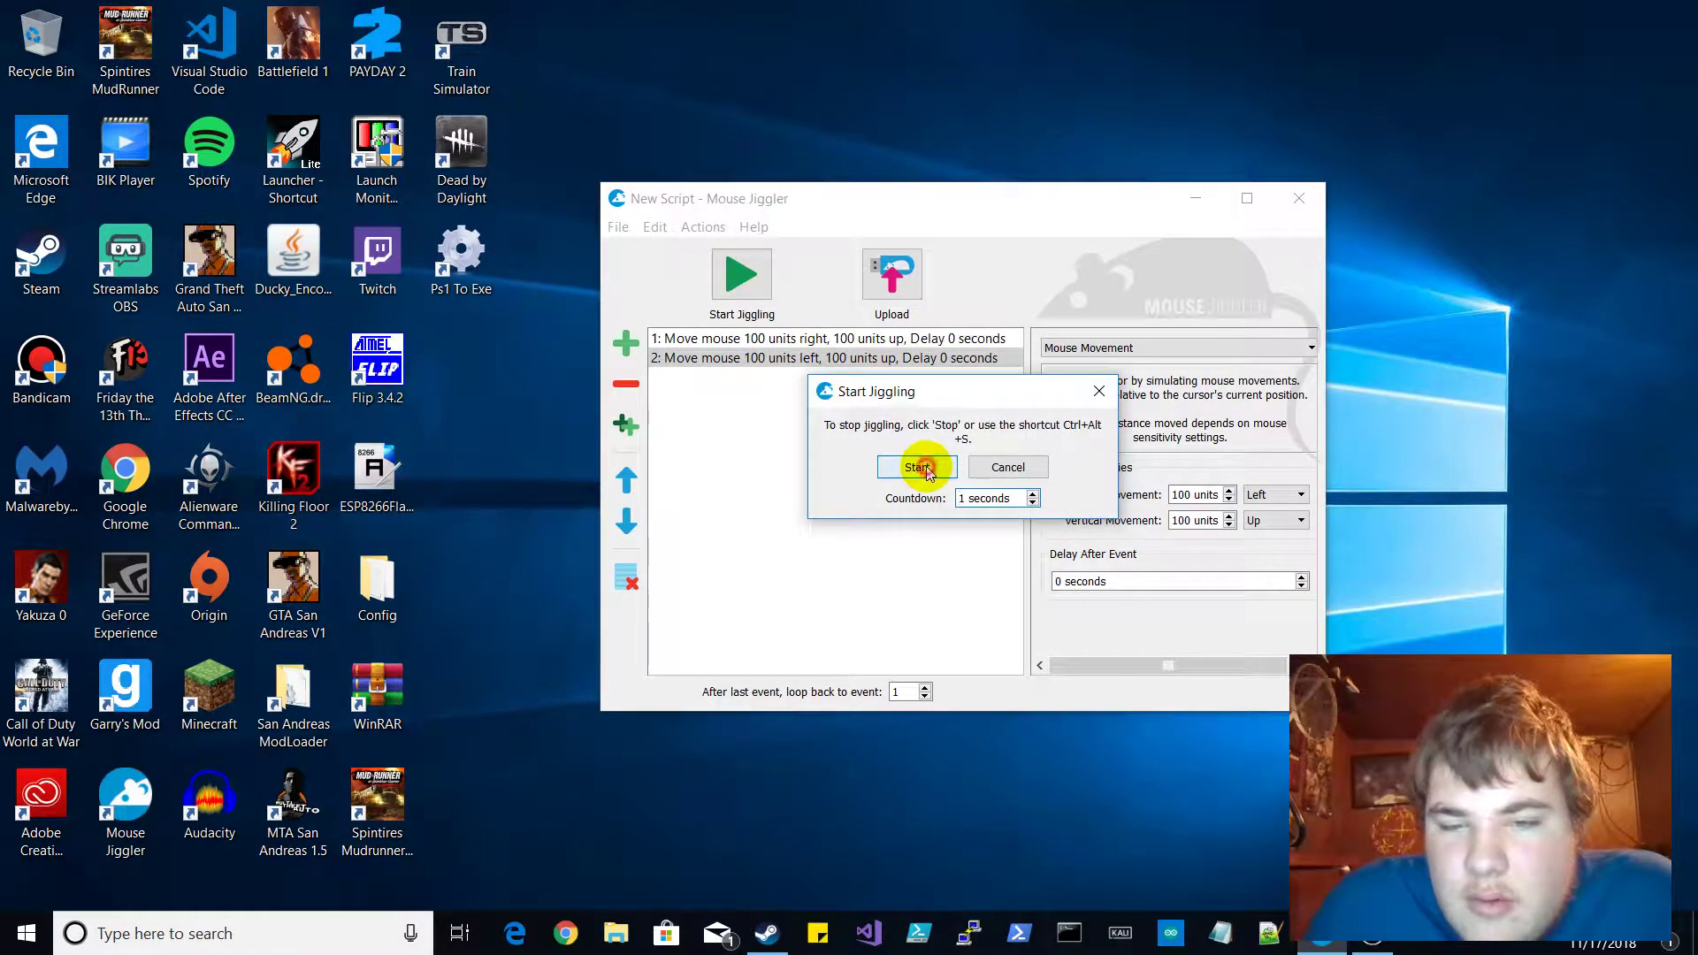
click(926, 469)
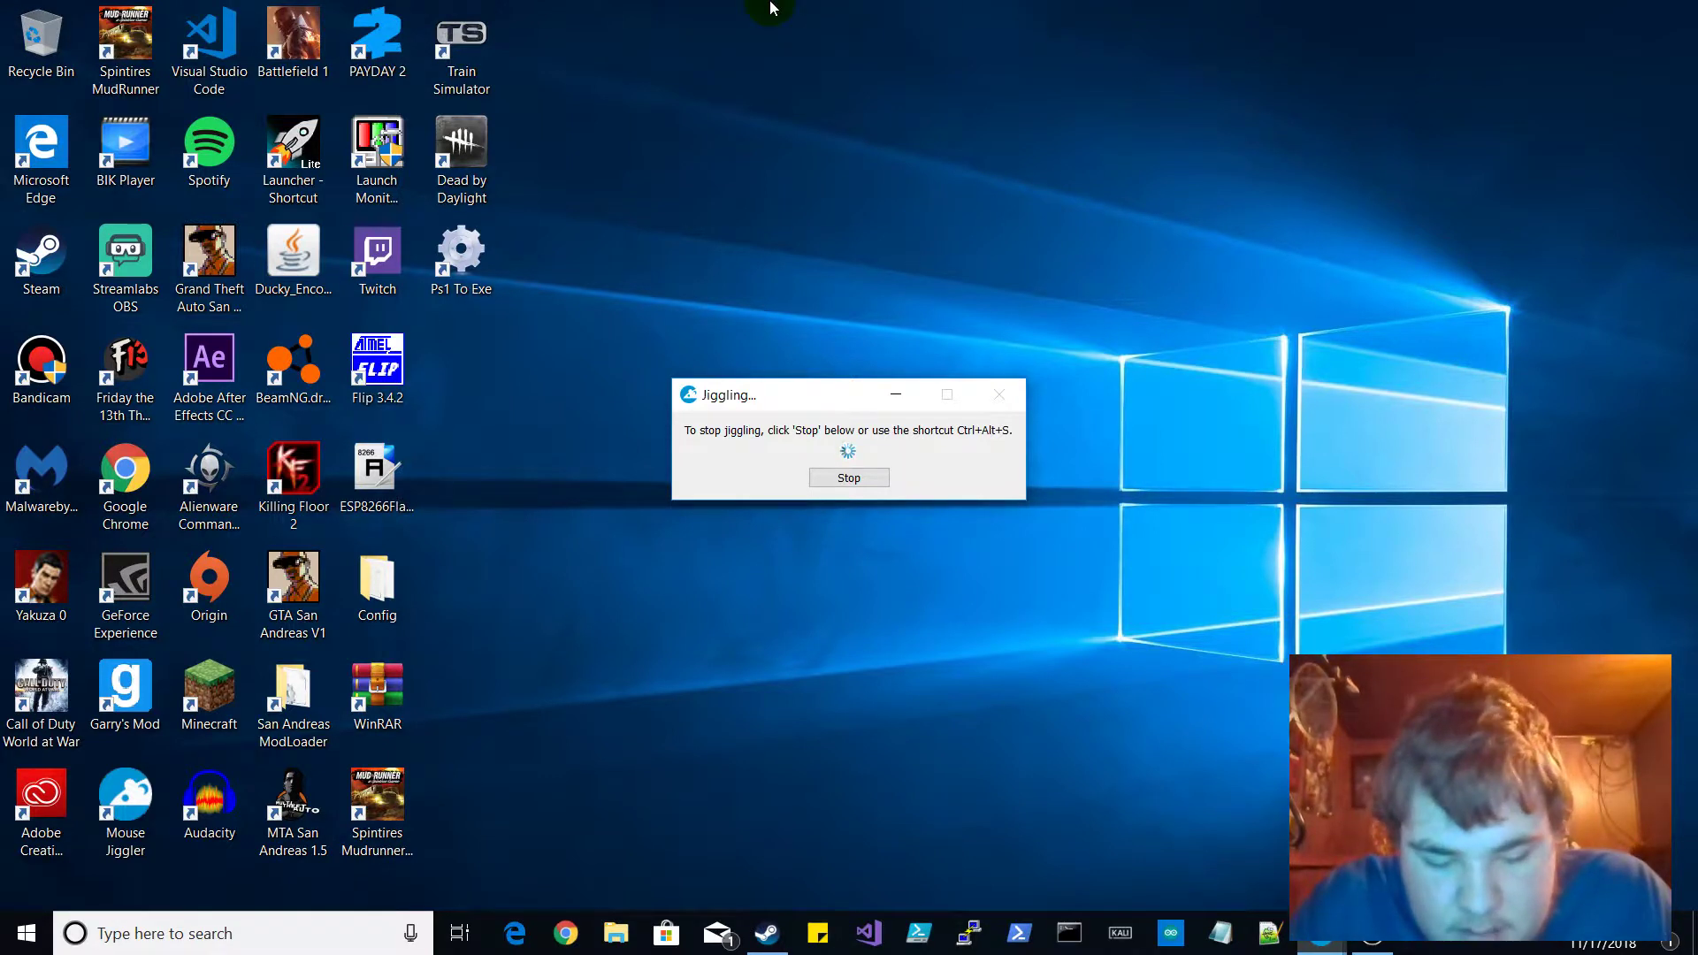
key(ctrl+alt+s)
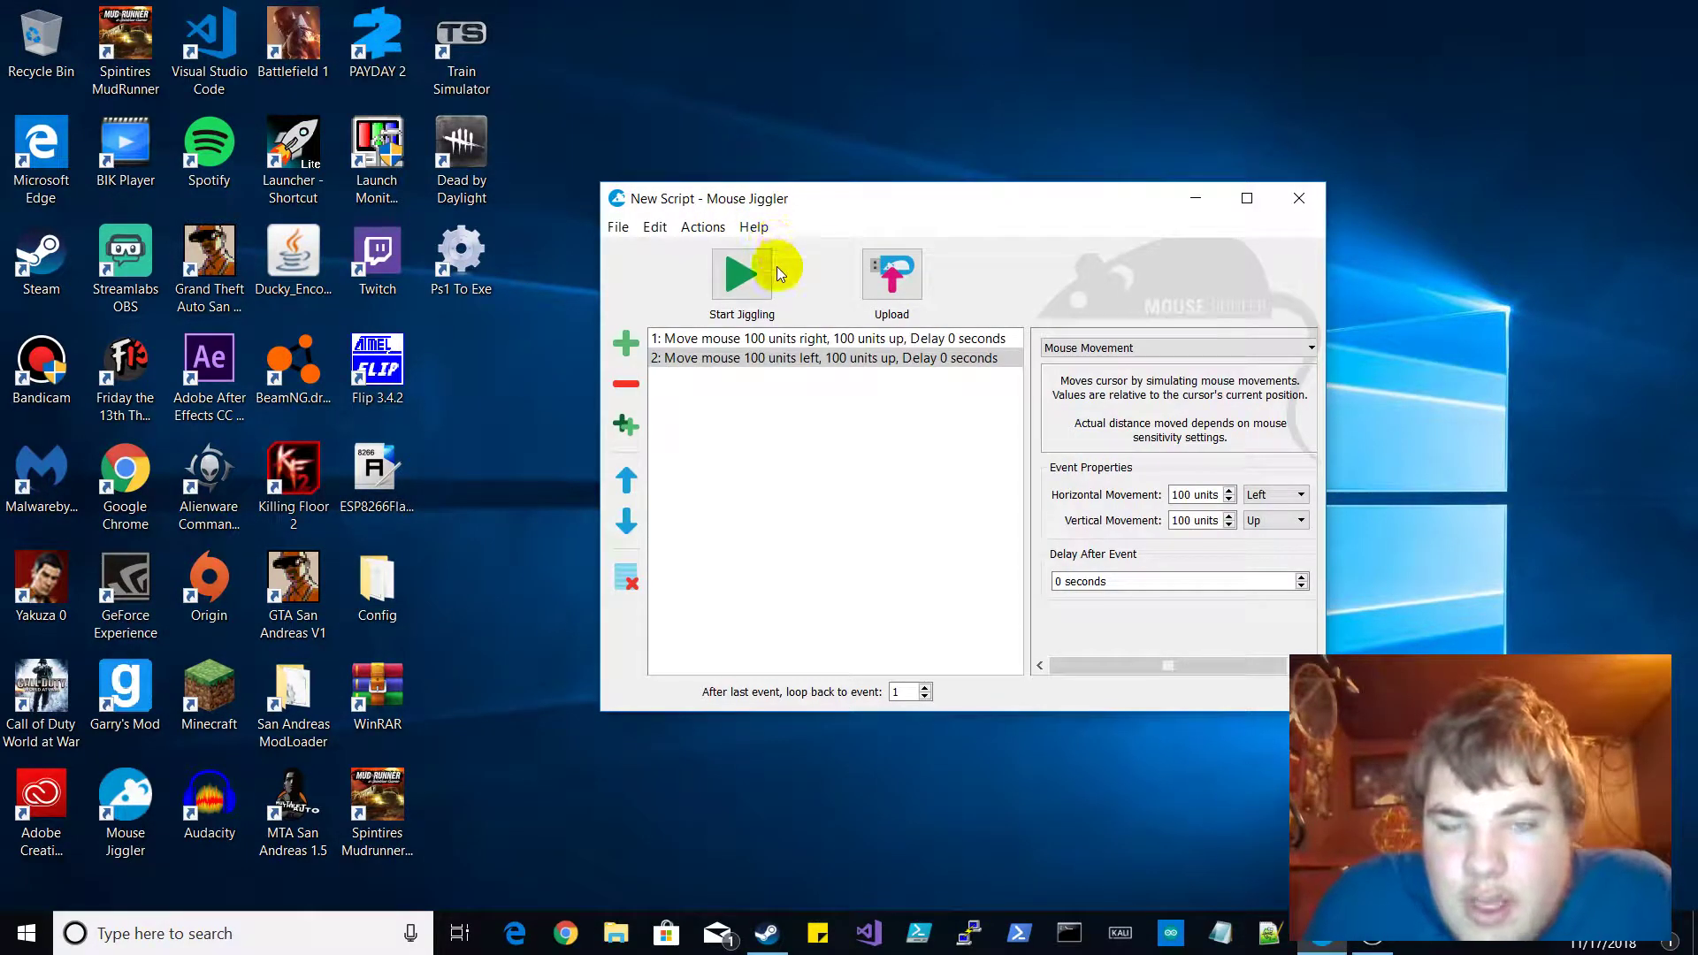
click(703, 227)
click(847, 198)
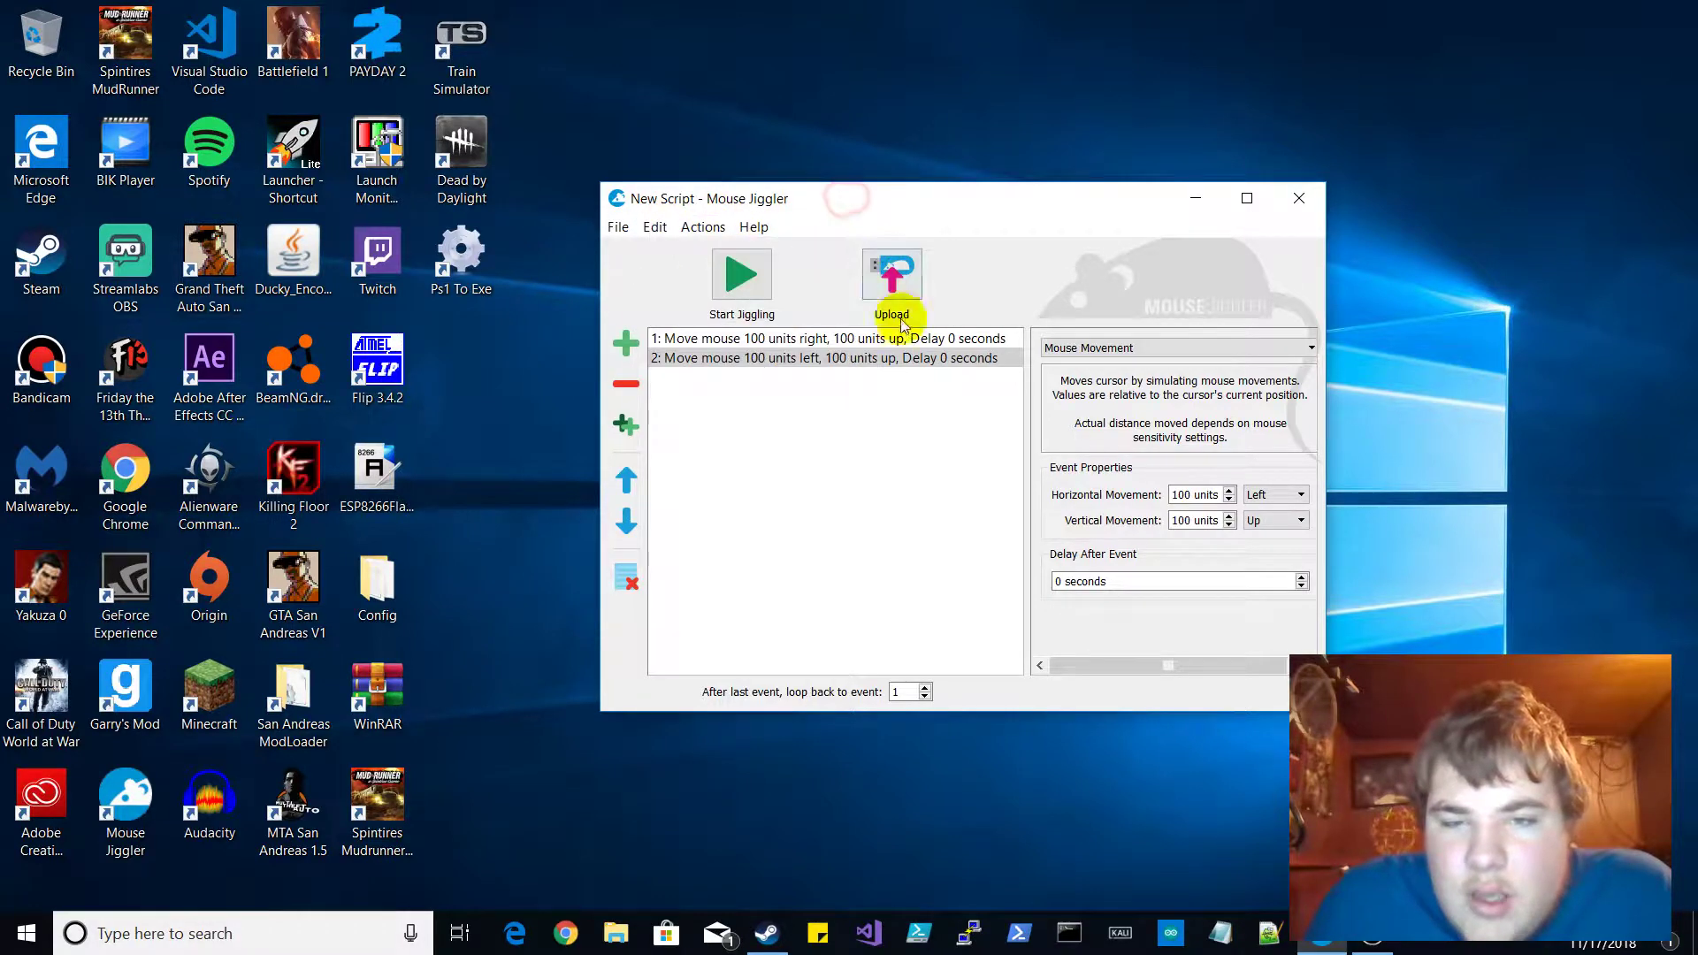
Delete the left-and-up mouse movement event from the script
click(888, 357)
click(872, 338)
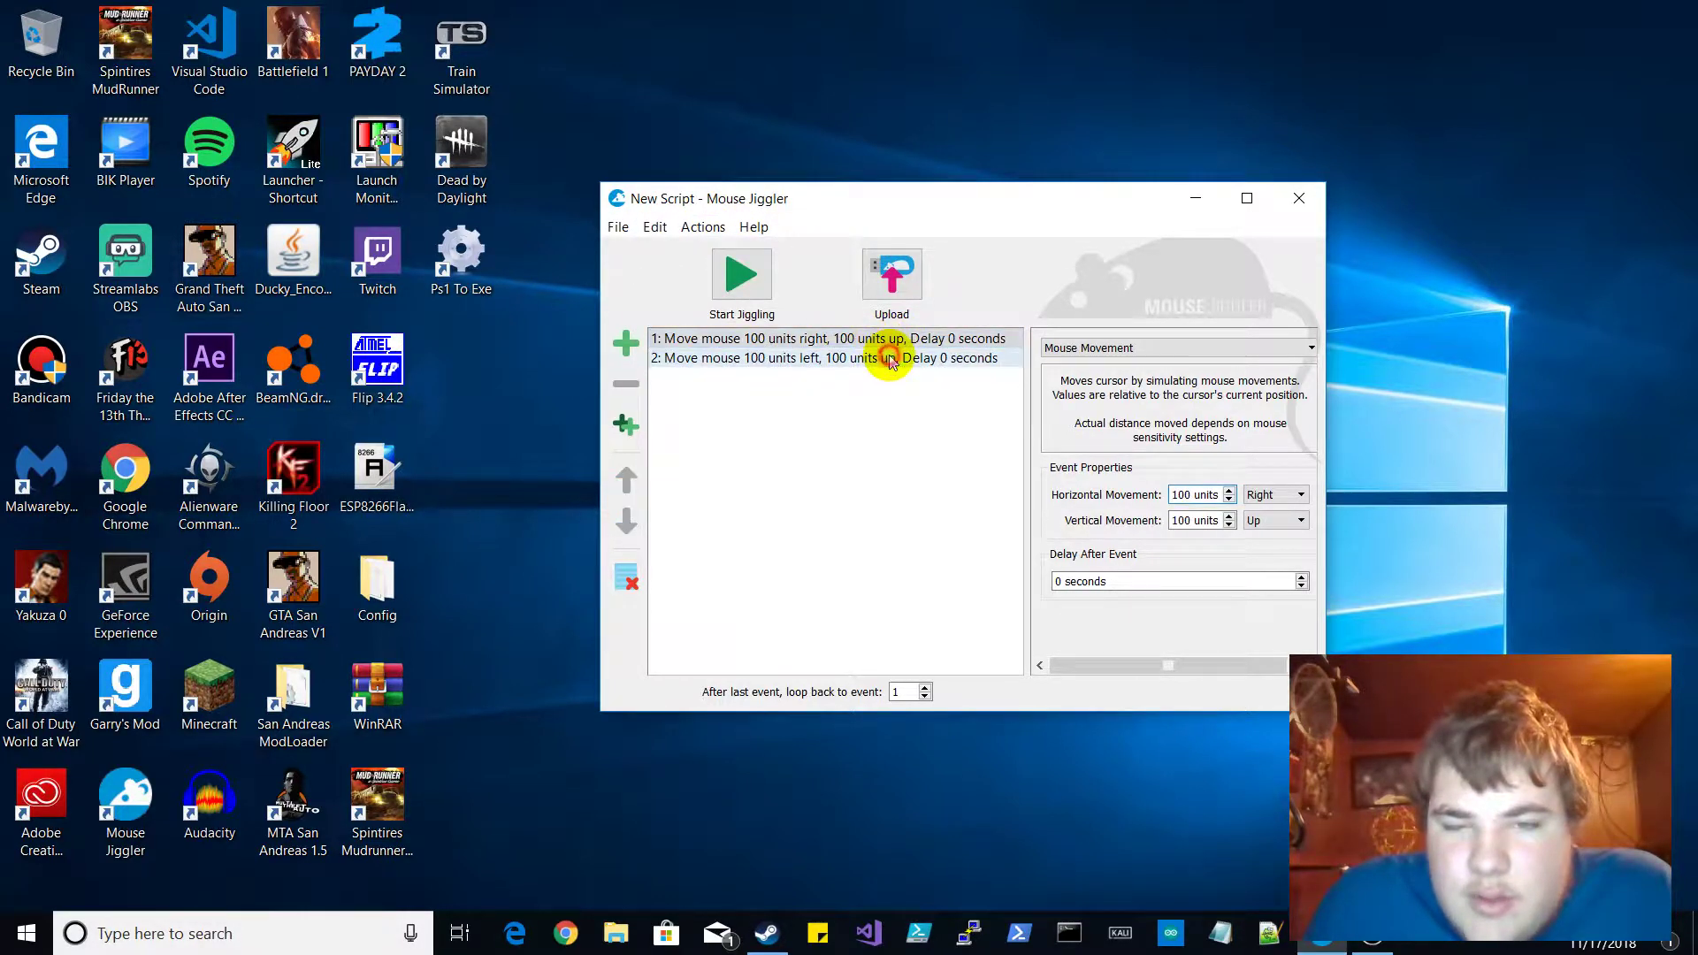
click(625, 383)
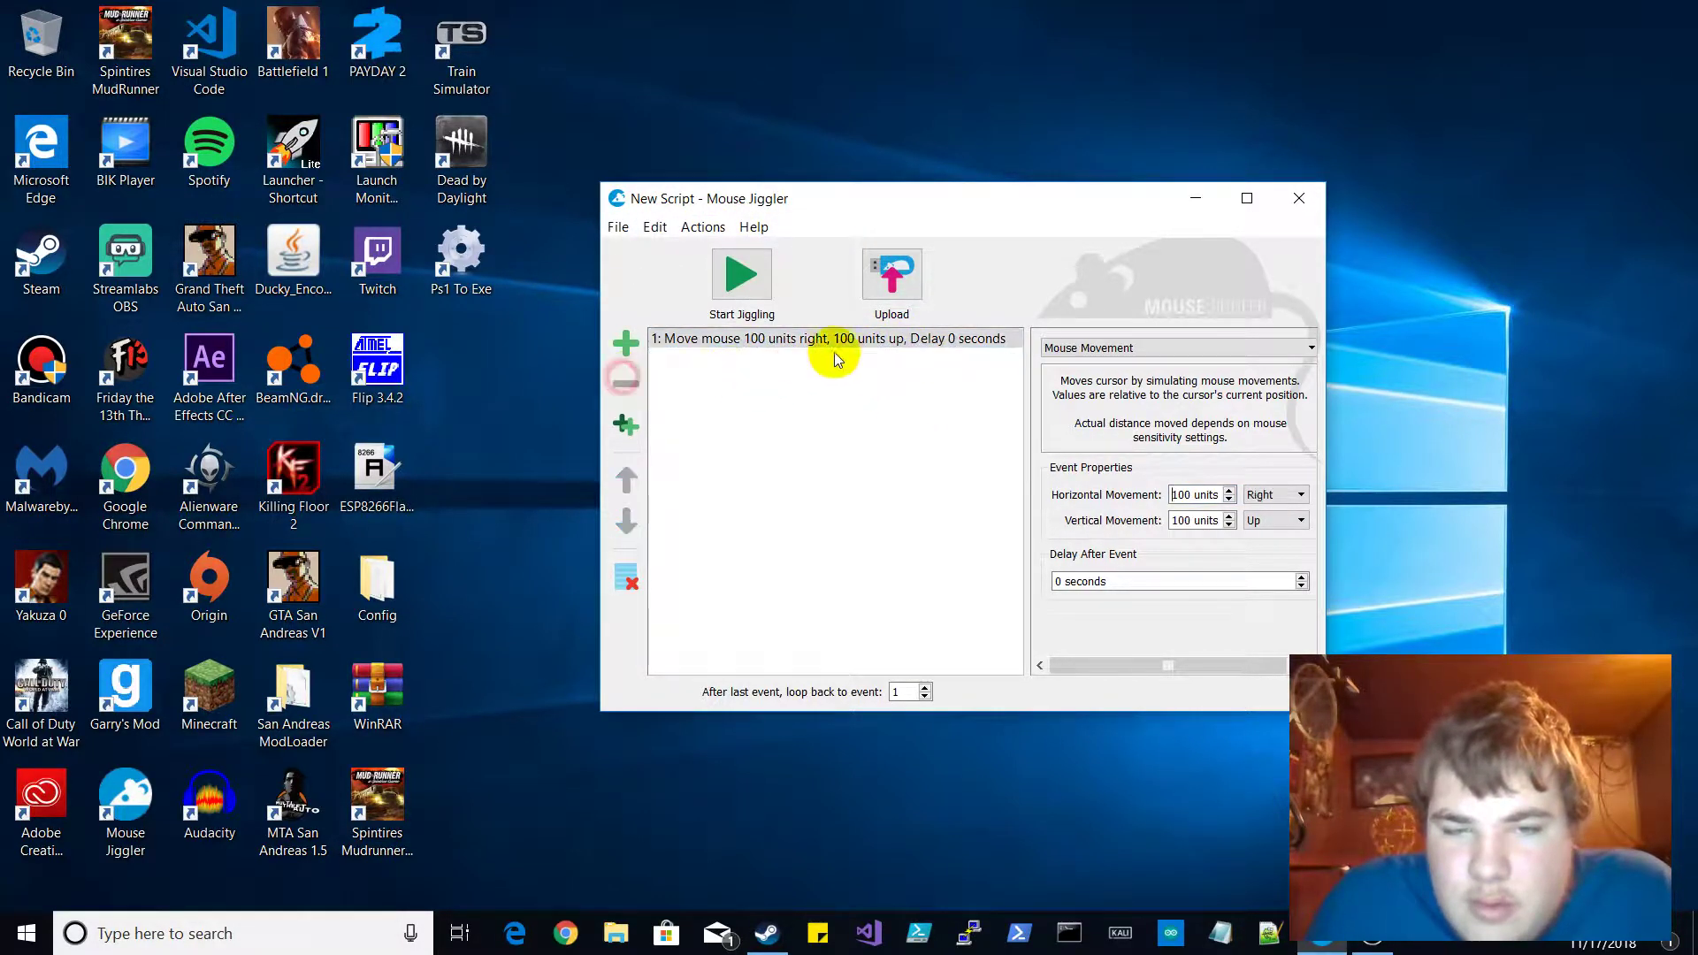
click(1176, 347)
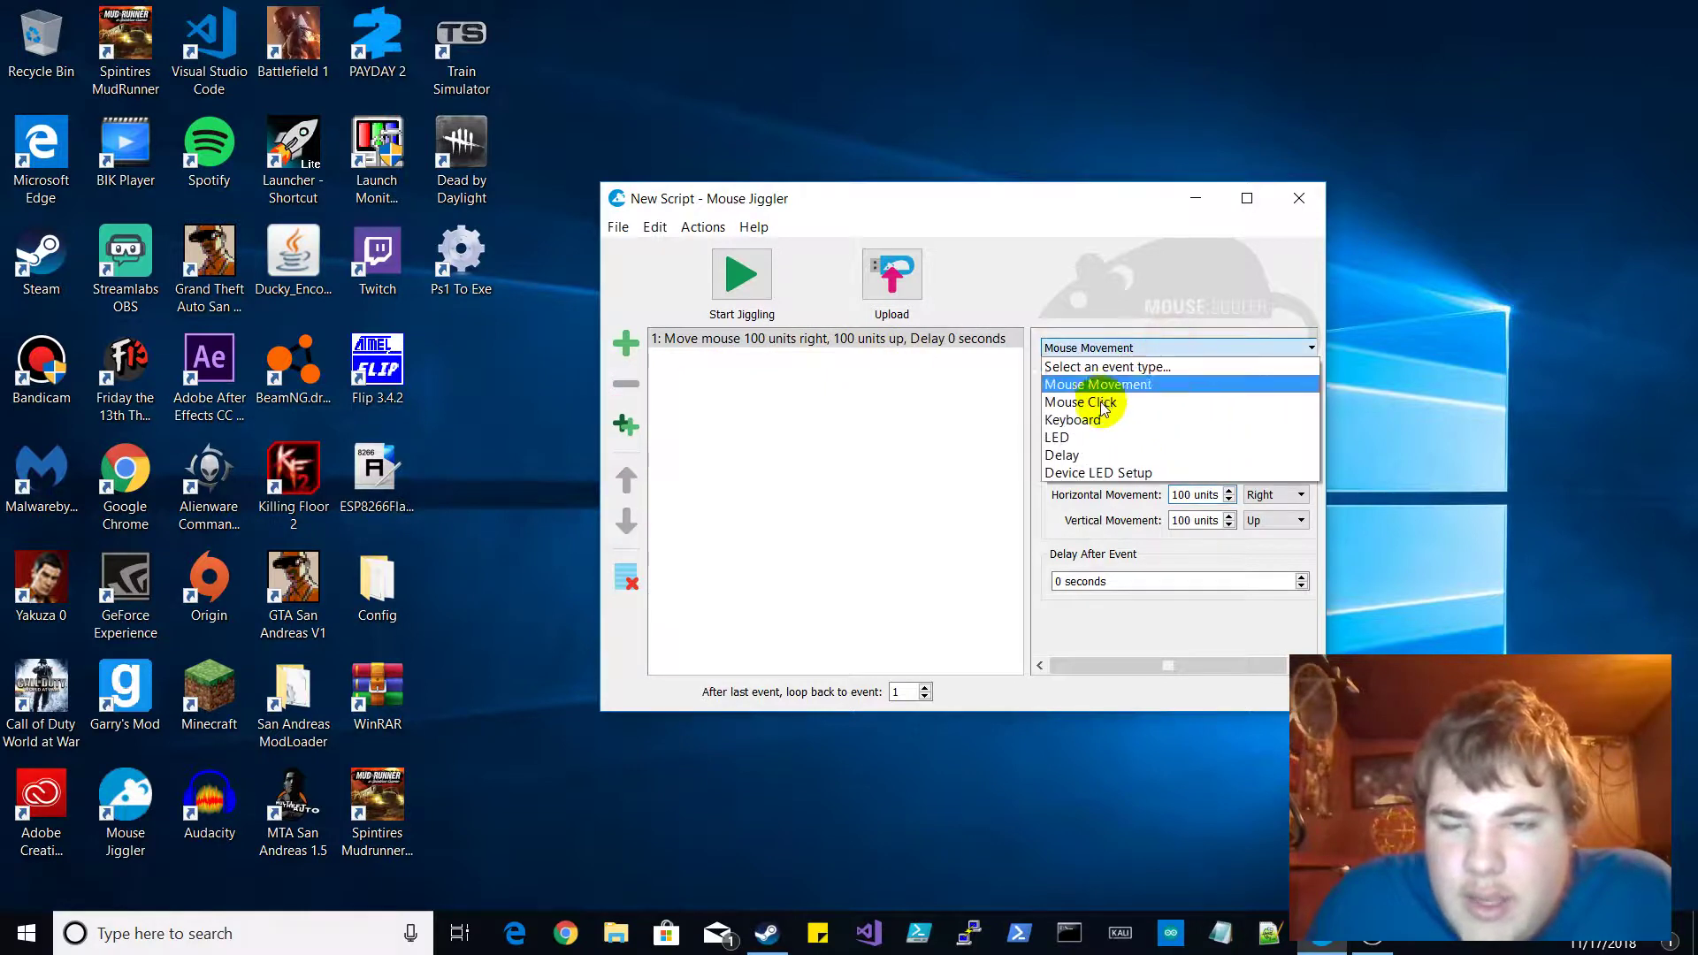
click(915, 434)
Add a 0-second Delay event and move it to the top of the script
click(625, 343)
click(811, 354)
drag(811, 354, 814, 336)
click(1107, 347)
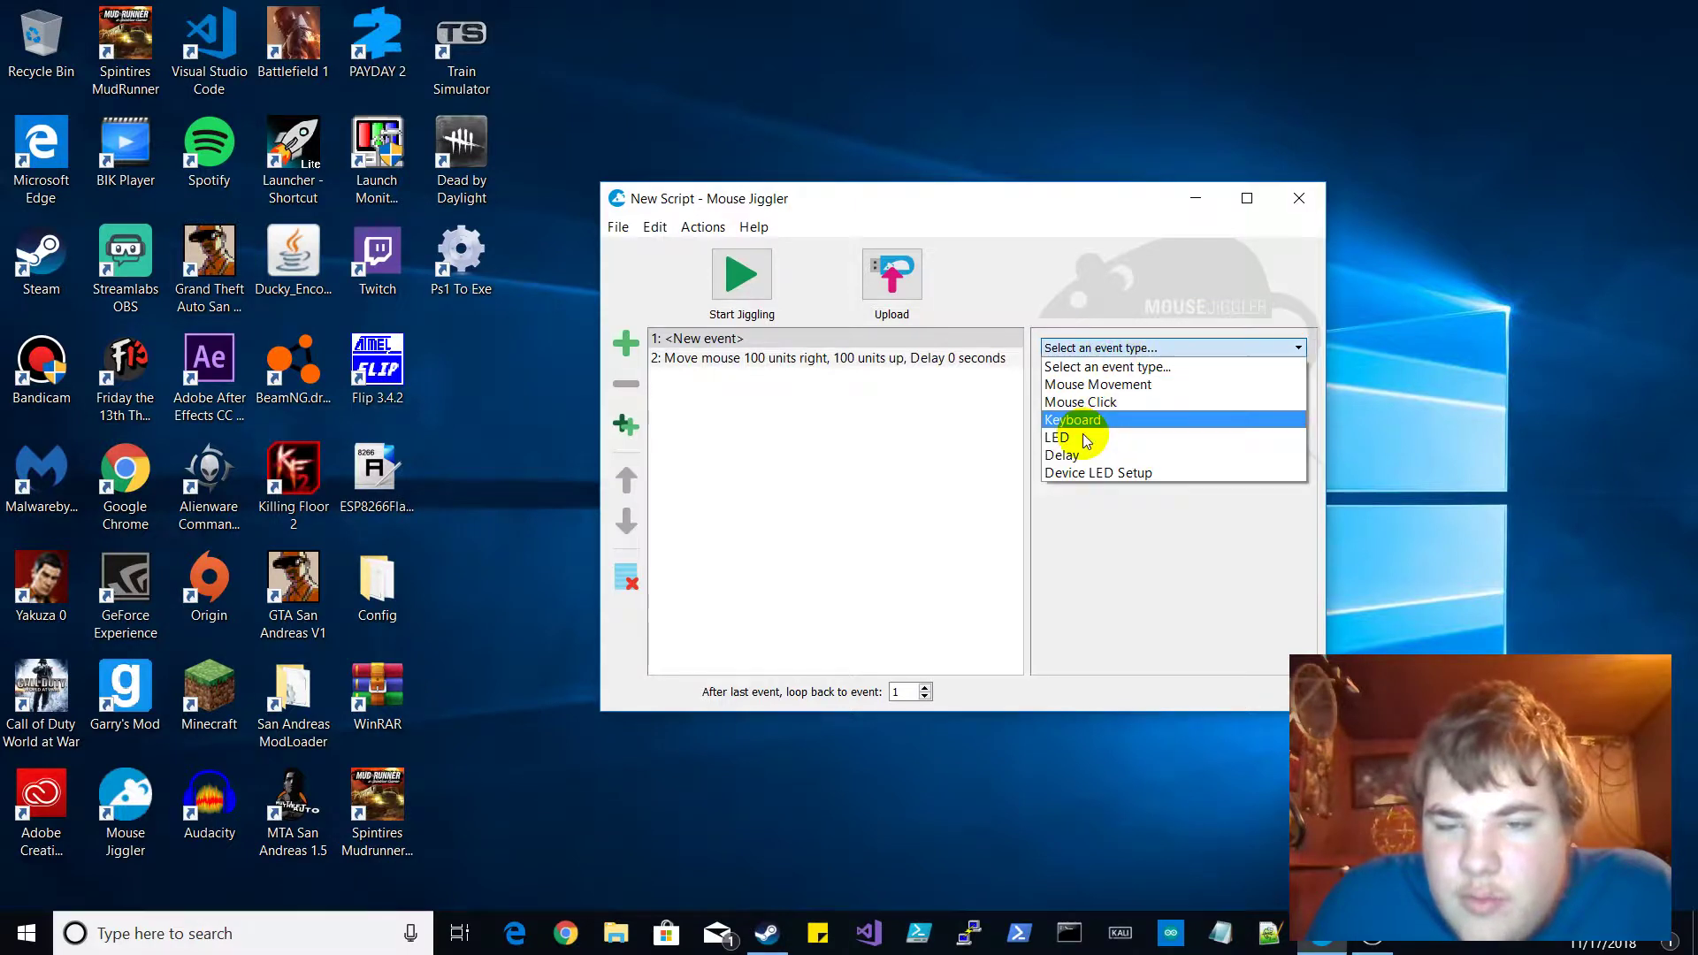
click(1072, 455)
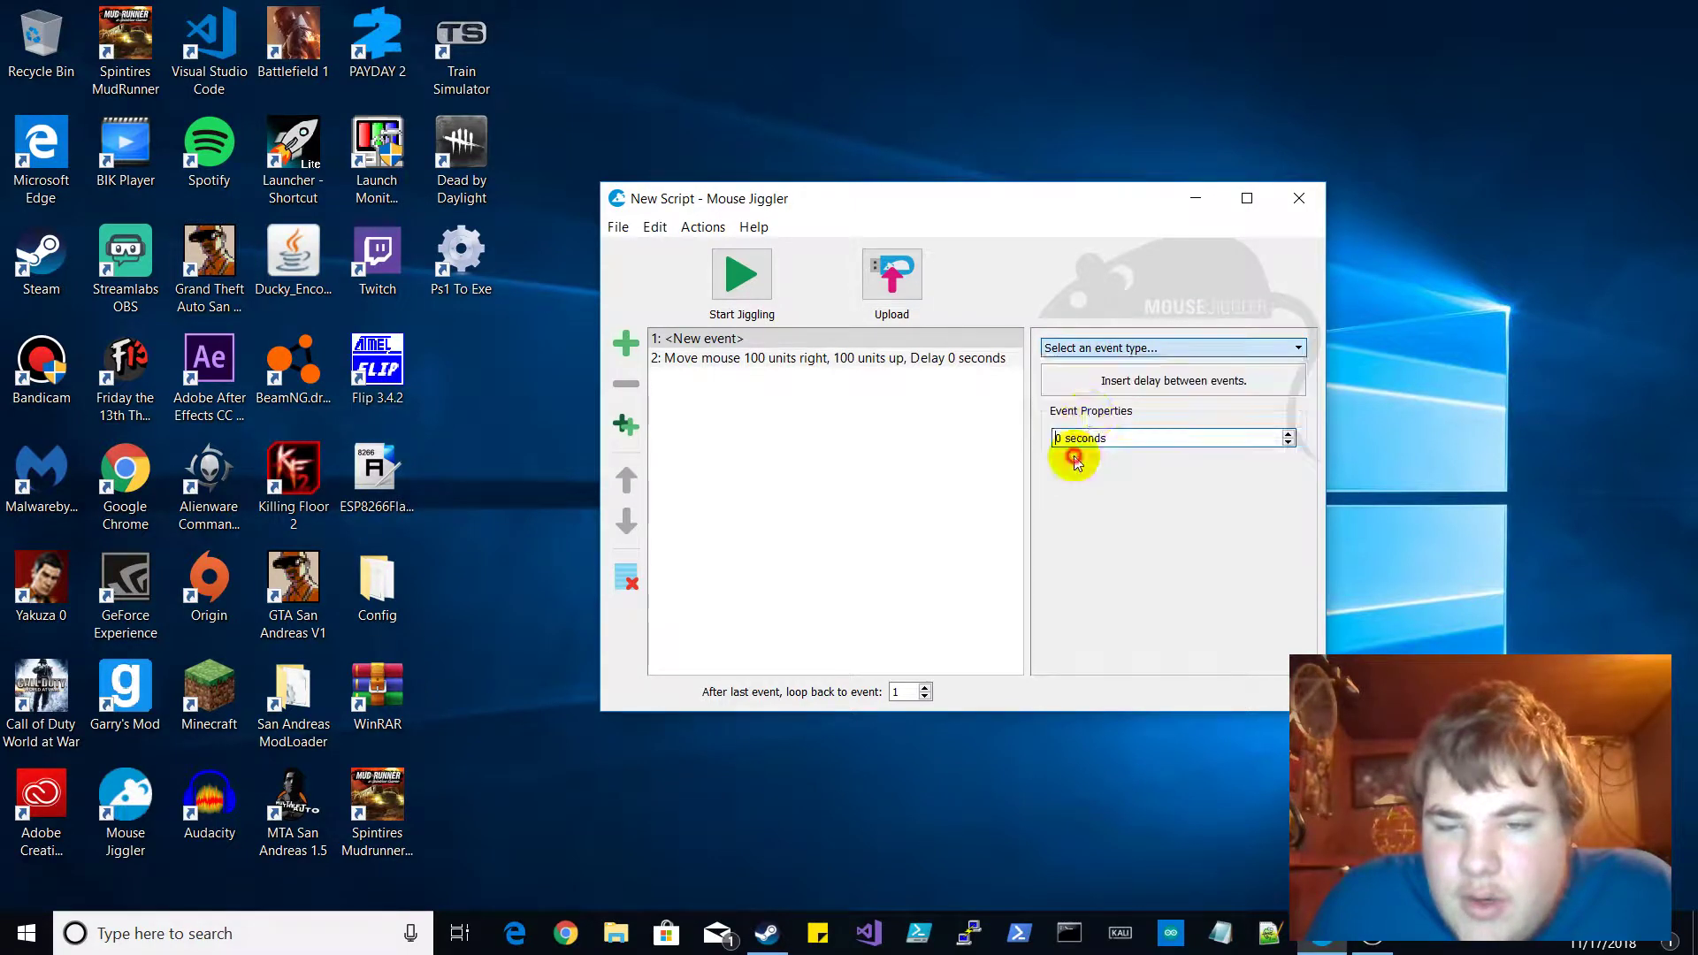
Add an LED event set to Green, Off and move it to the top
click(855, 359)
click(626, 342)
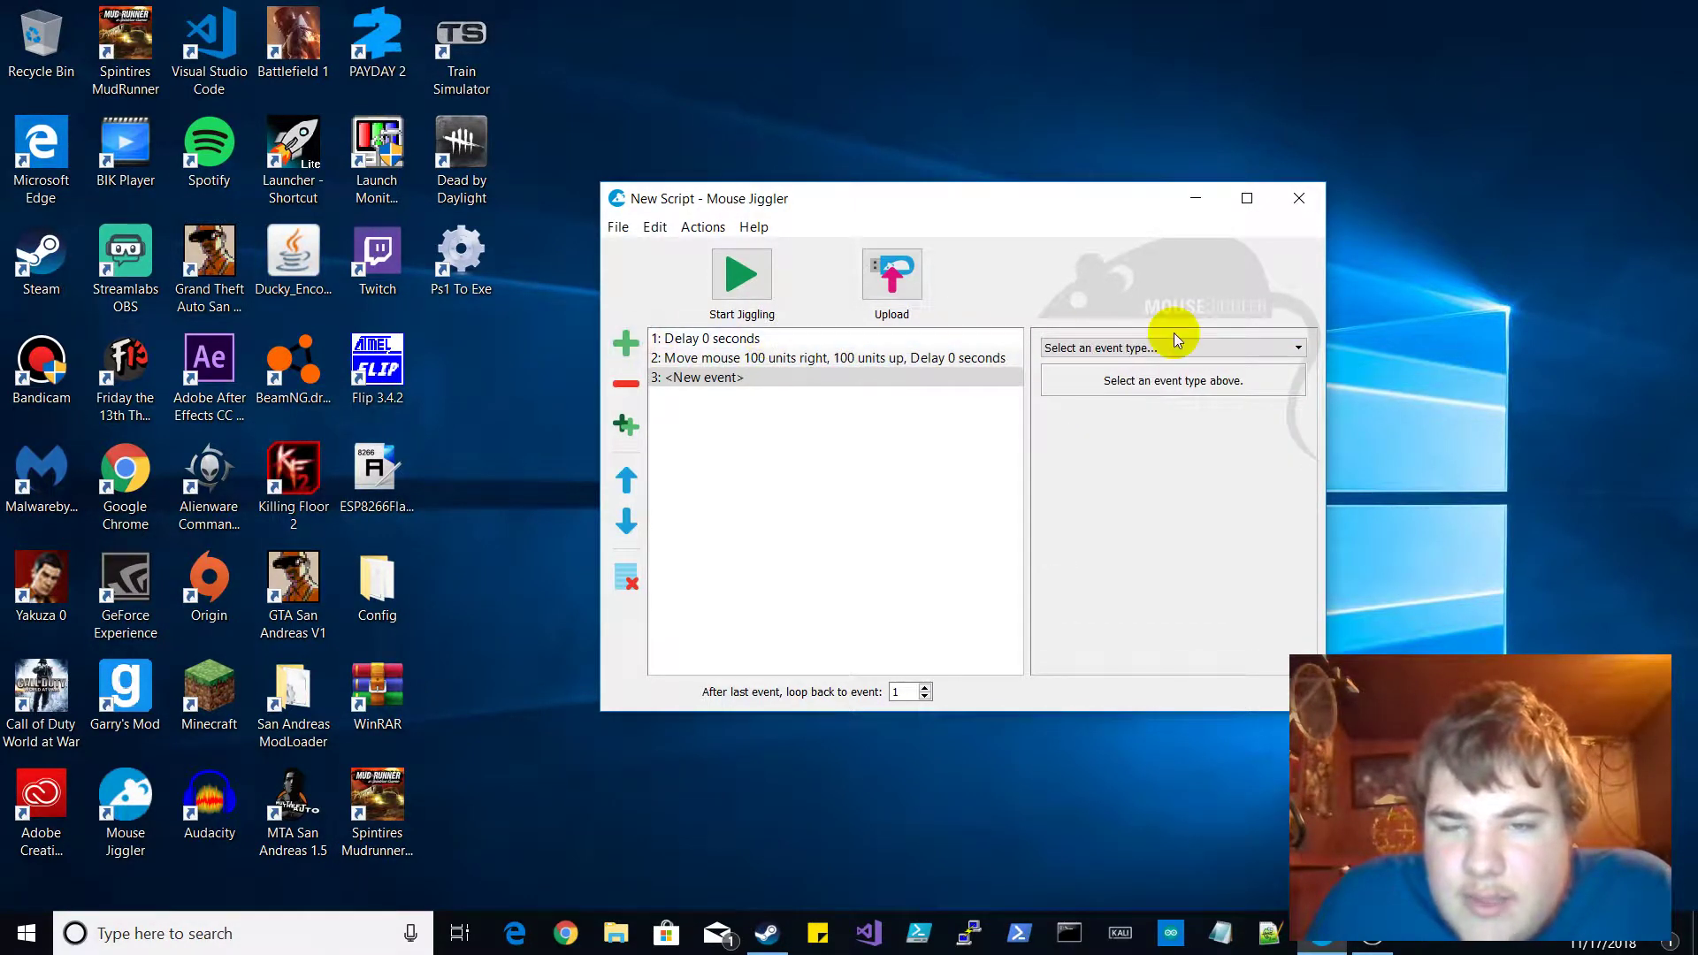
click(1176, 345)
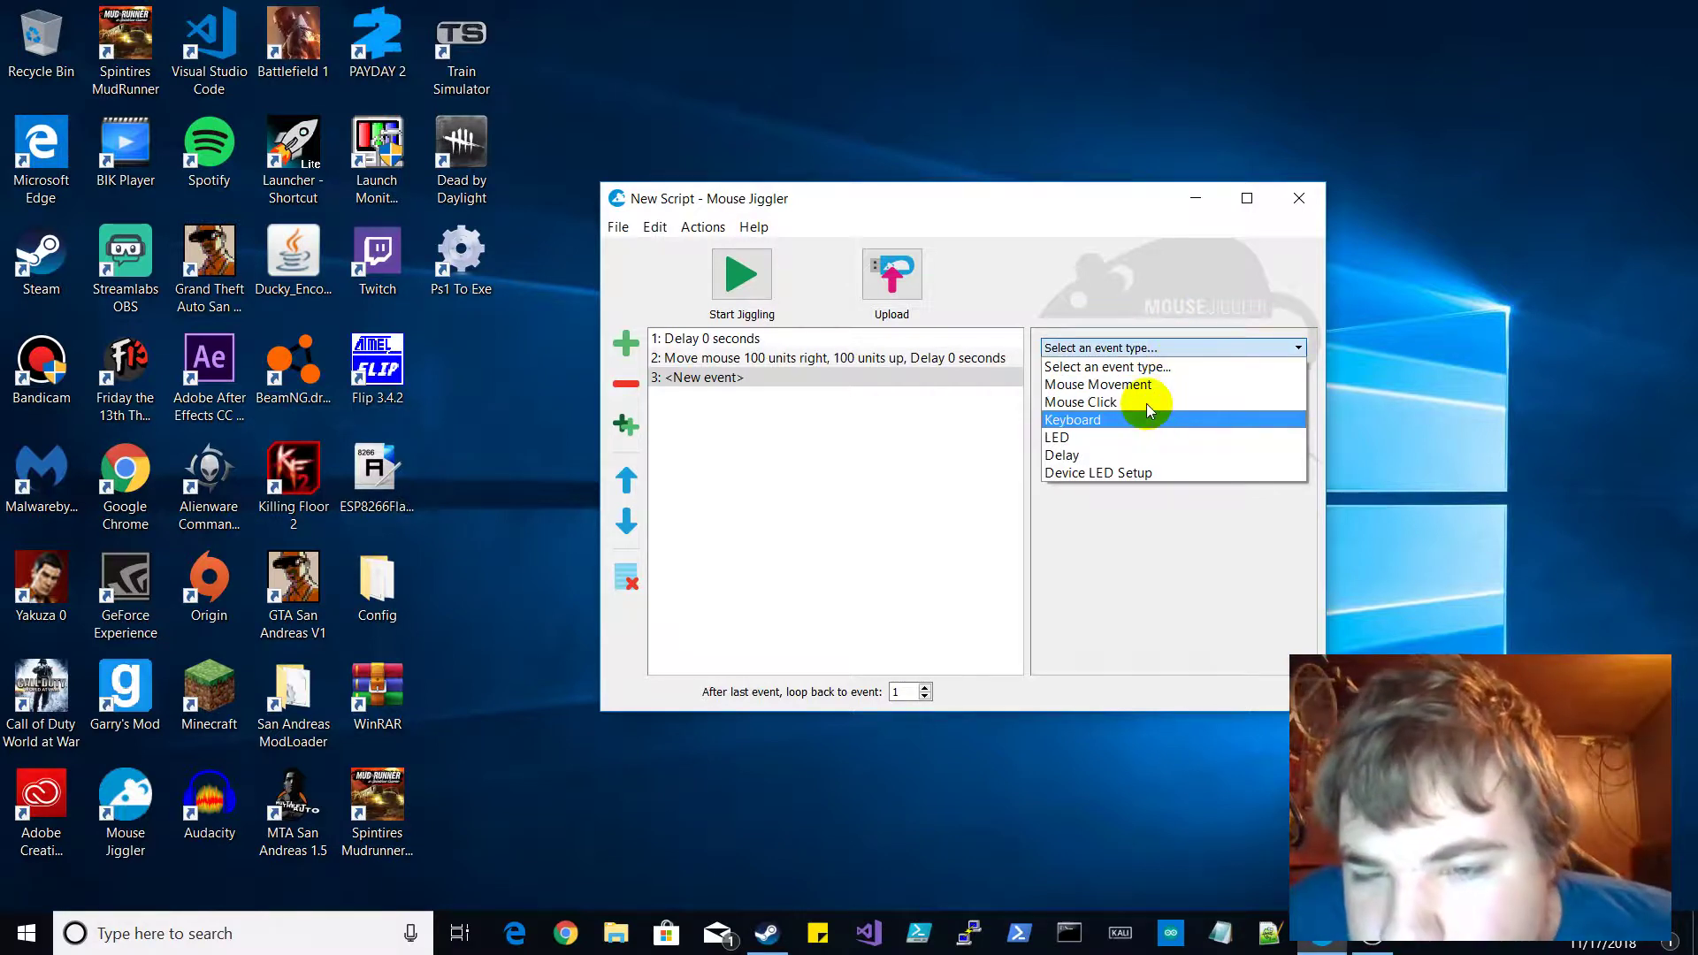
click(1115, 437)
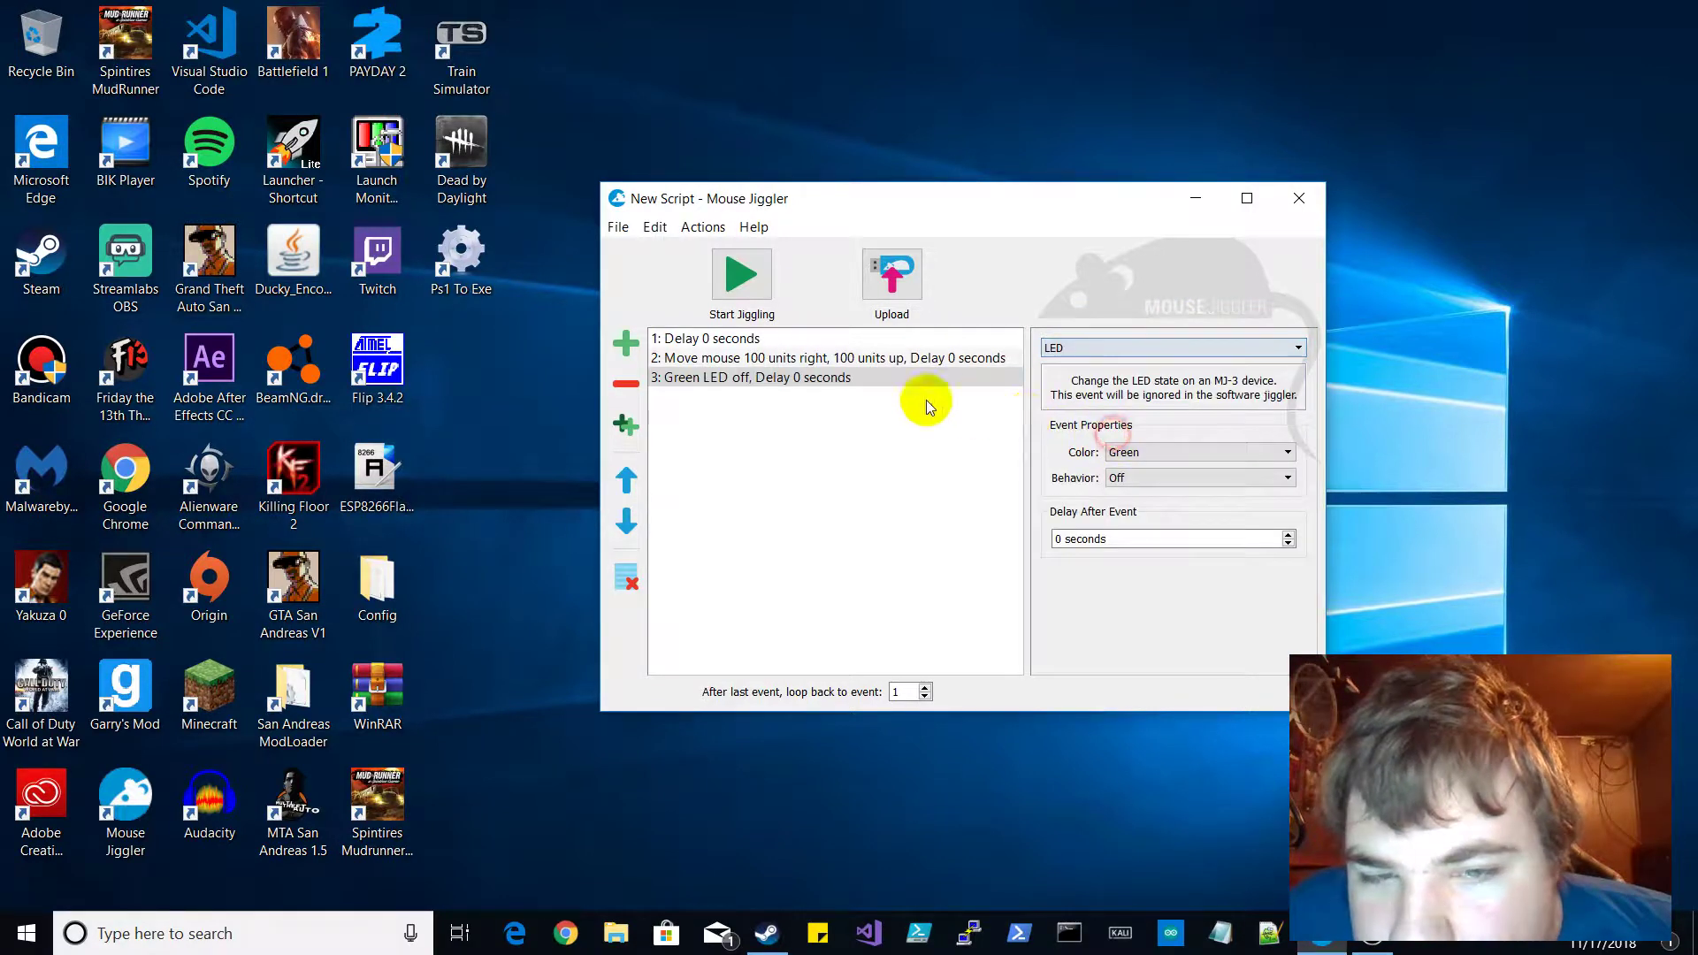
drag(807, 377, 800, 337)
click(1181, 446)
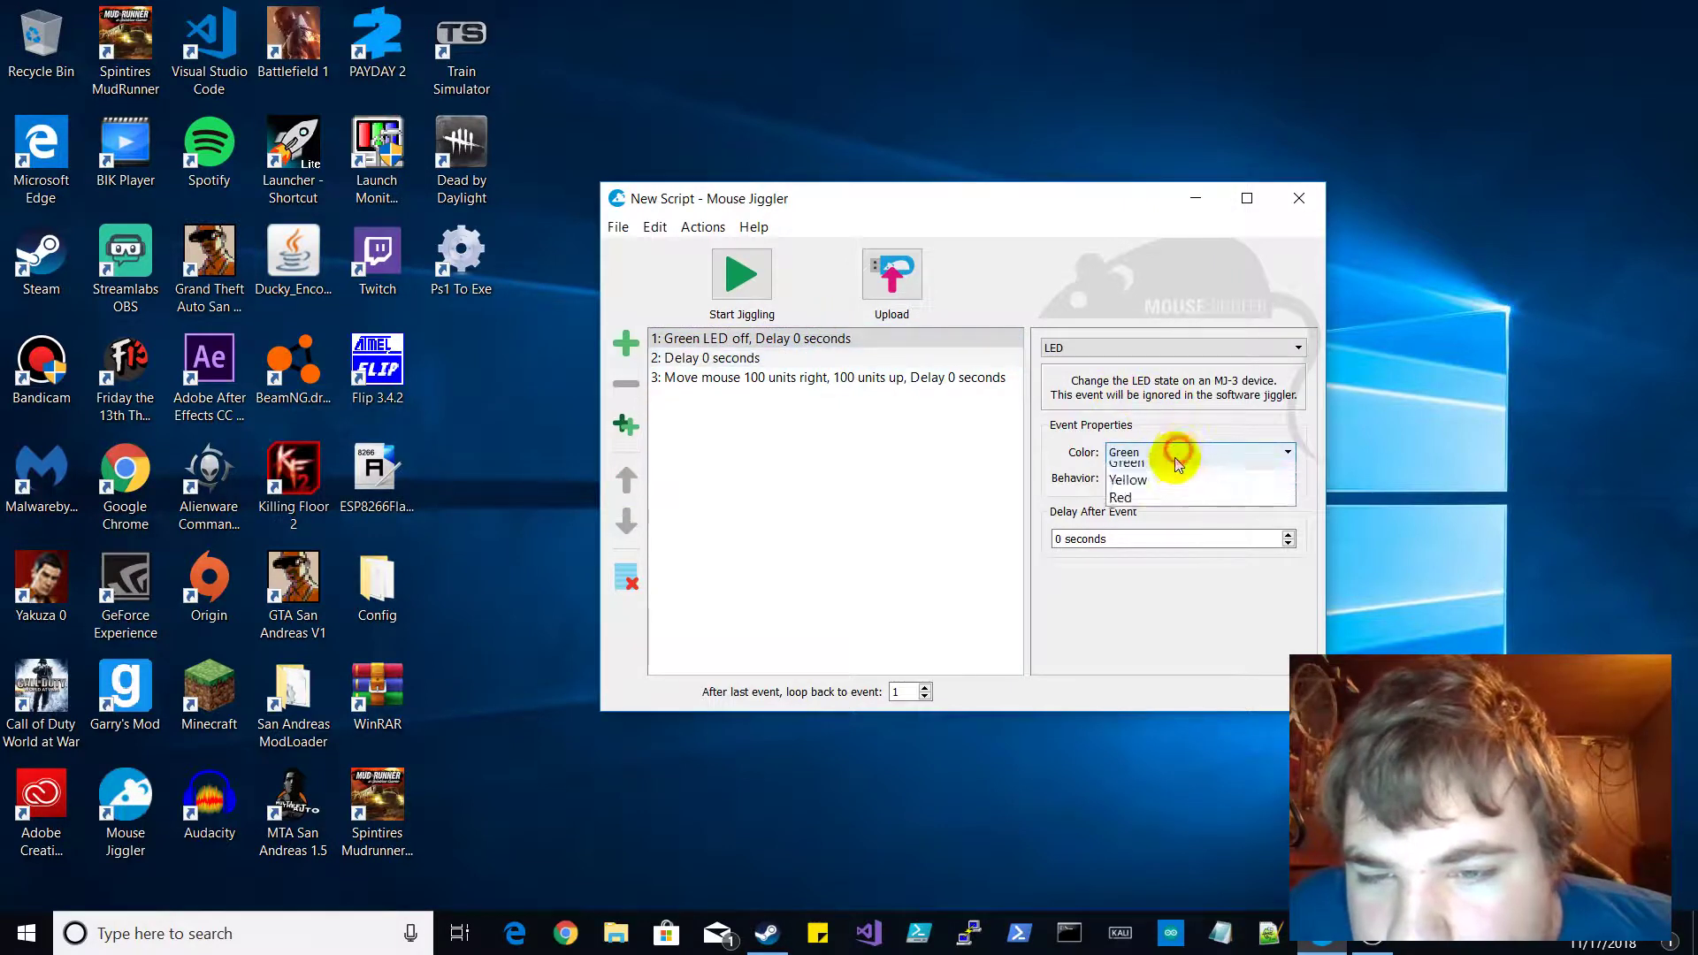
click(1164, 464)
click(1176, 477)
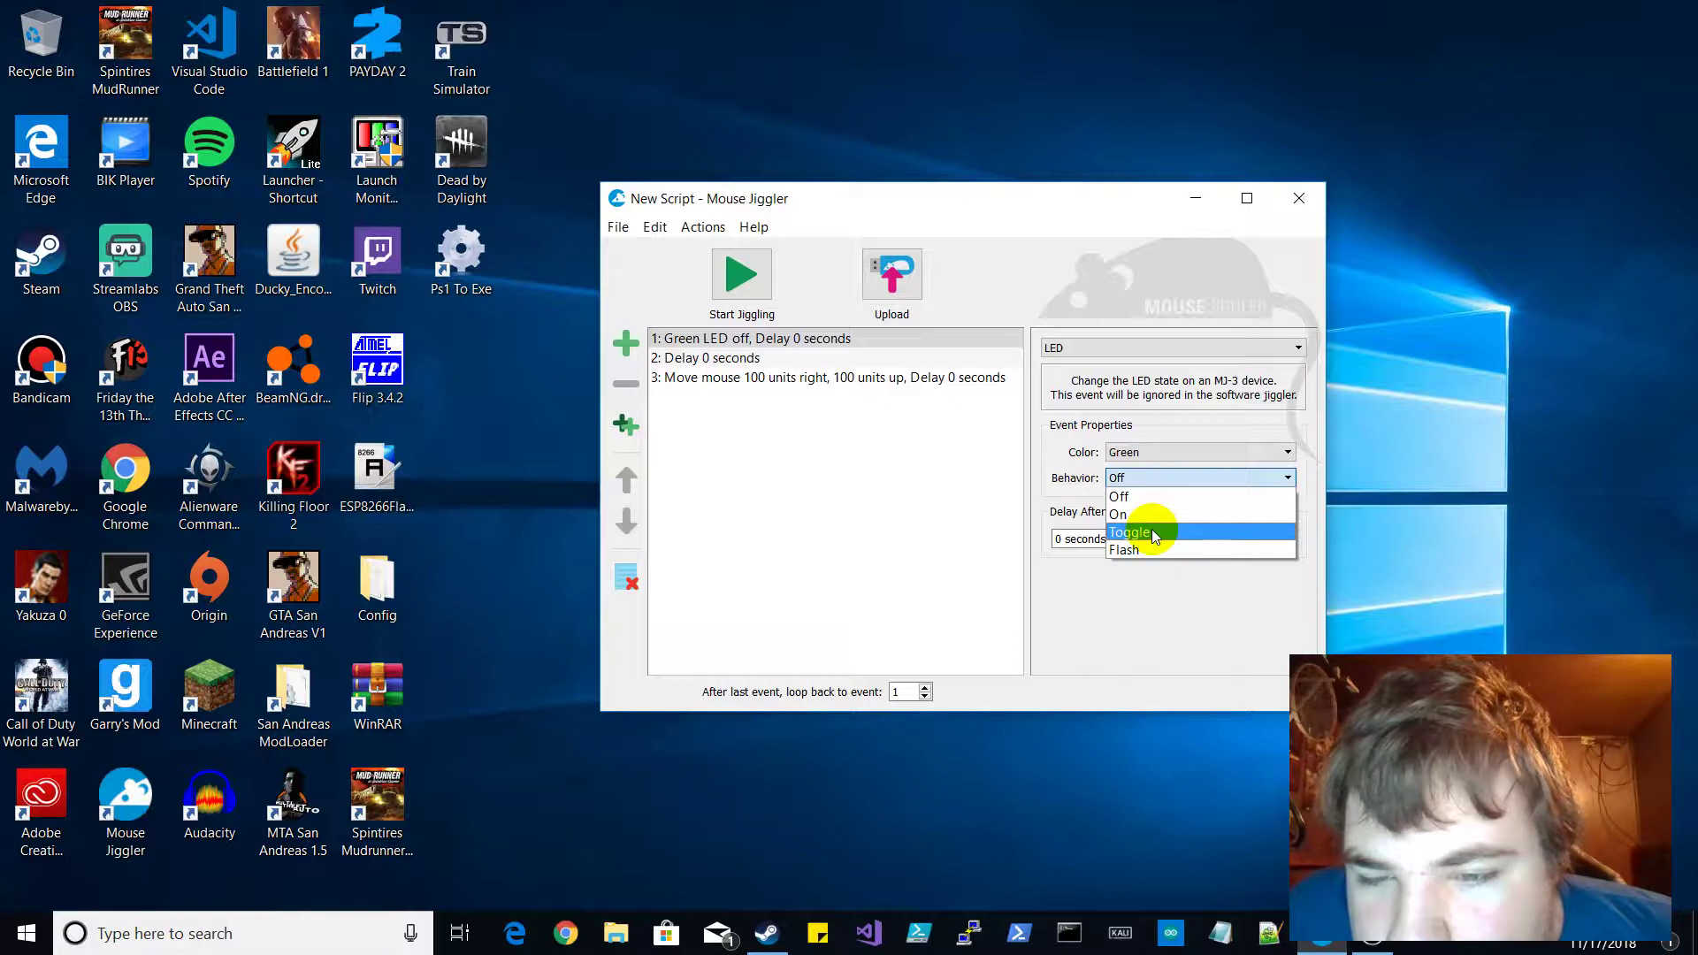
click(1160, 485)
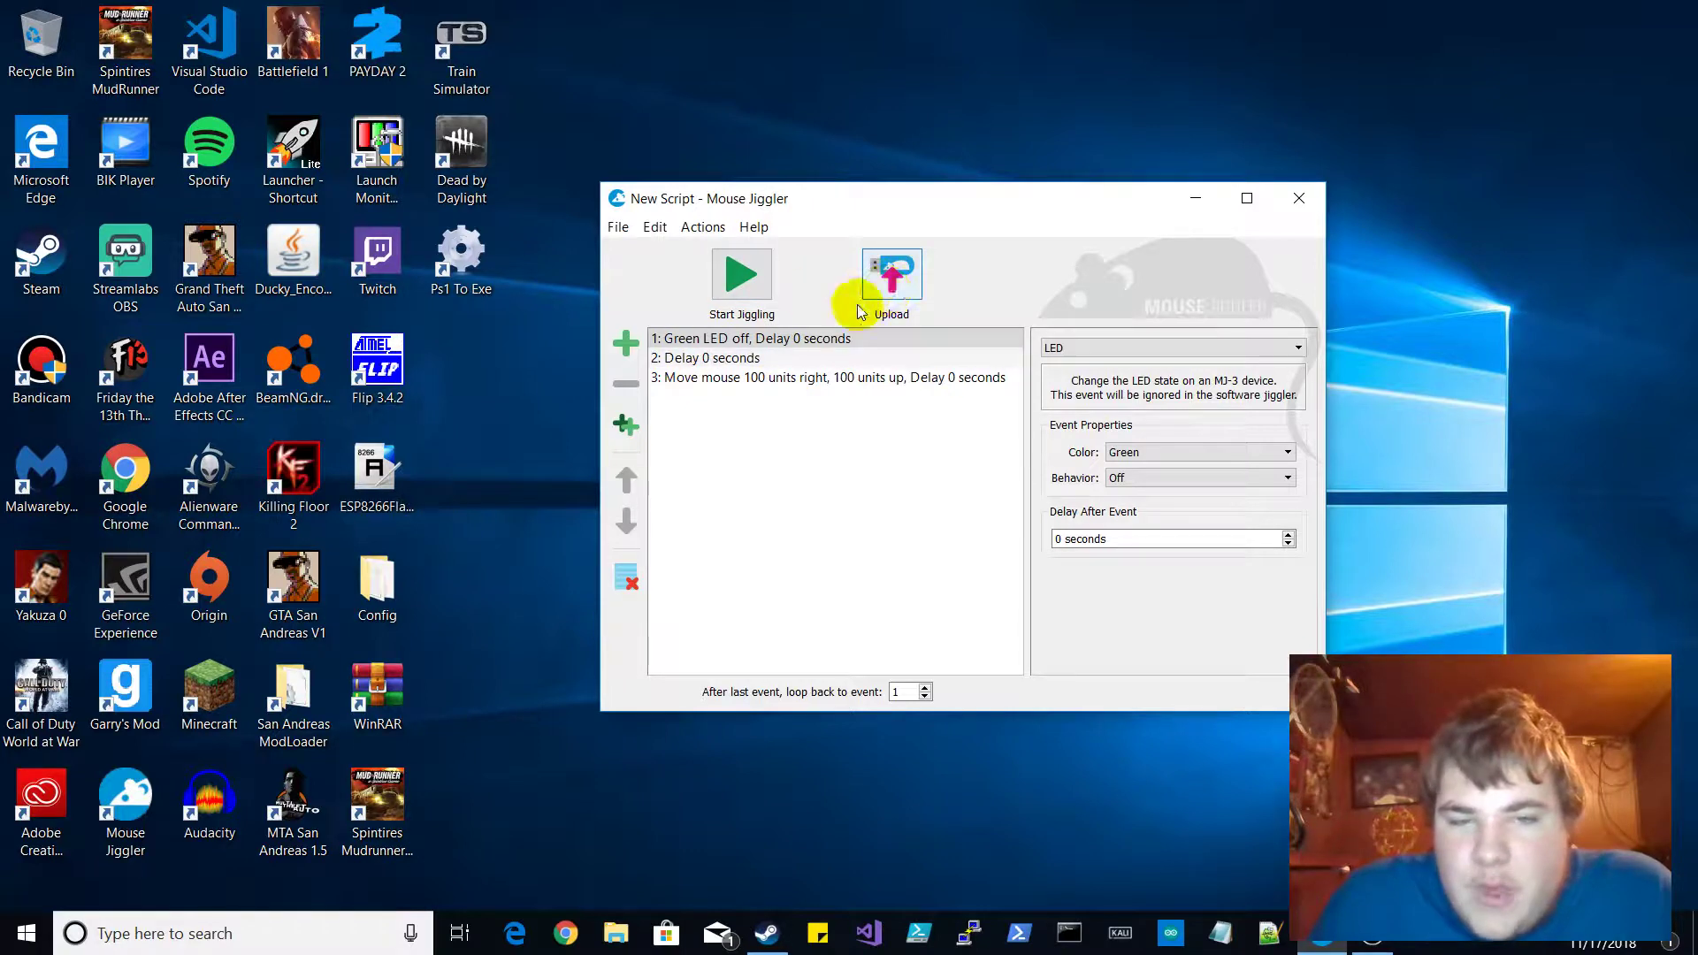
Test-run the script, stopping it with Ctrl+Alt+S
click(723, 281)
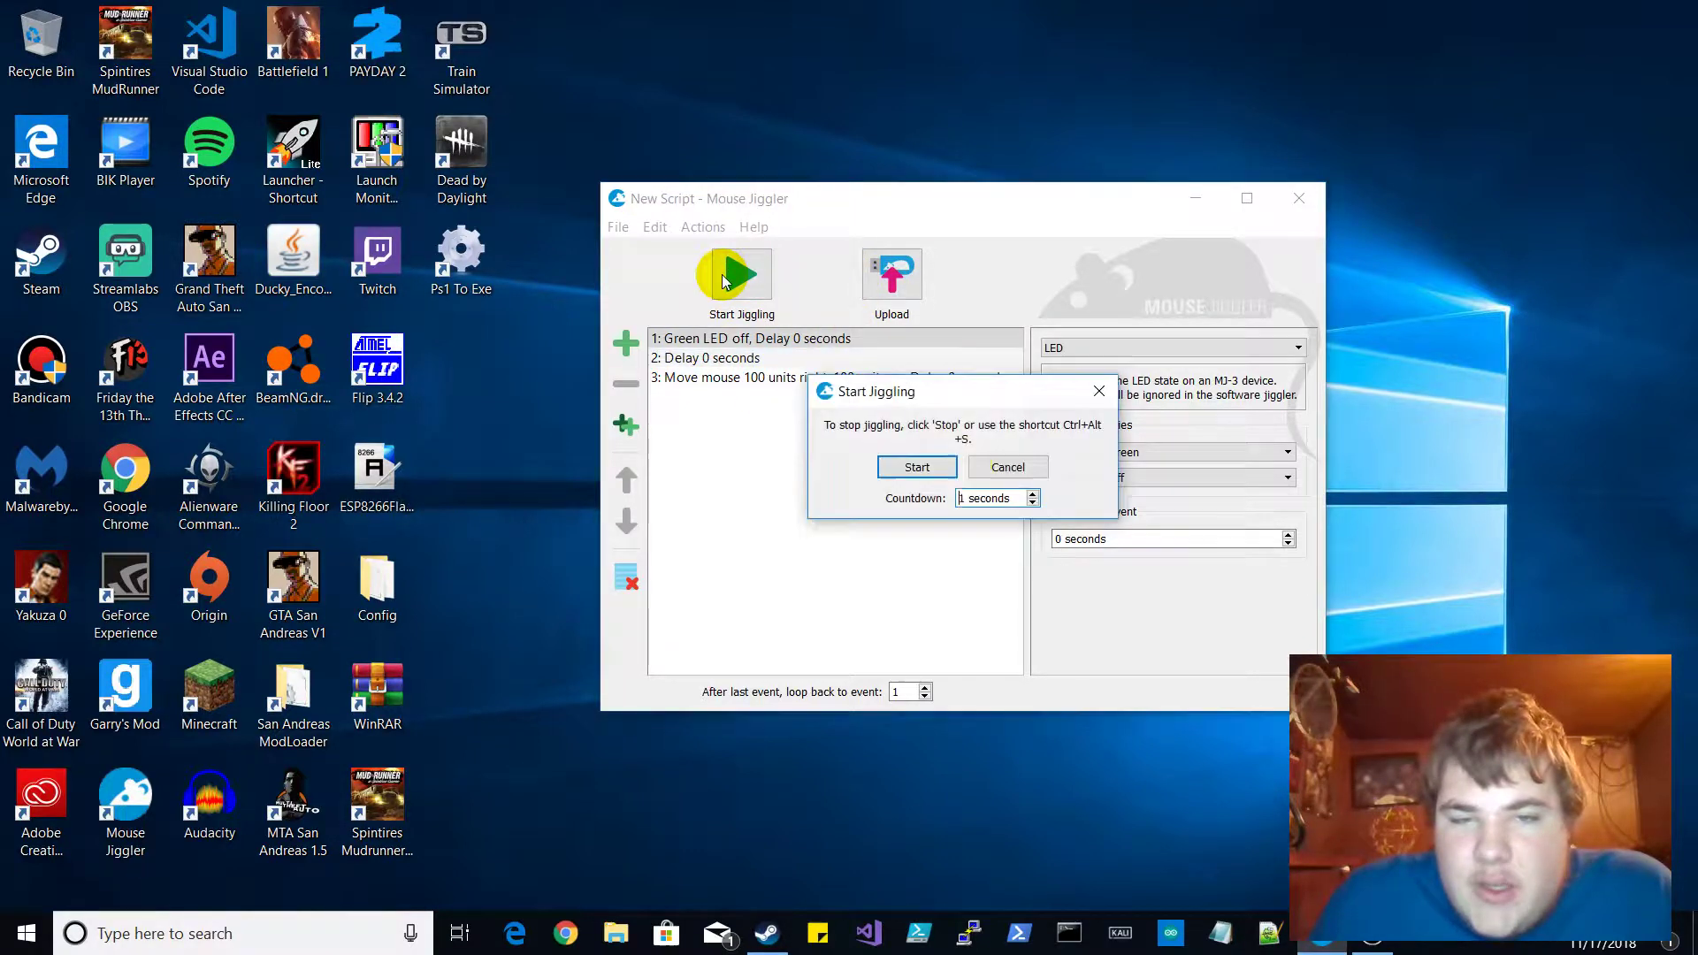
click(928, 469)
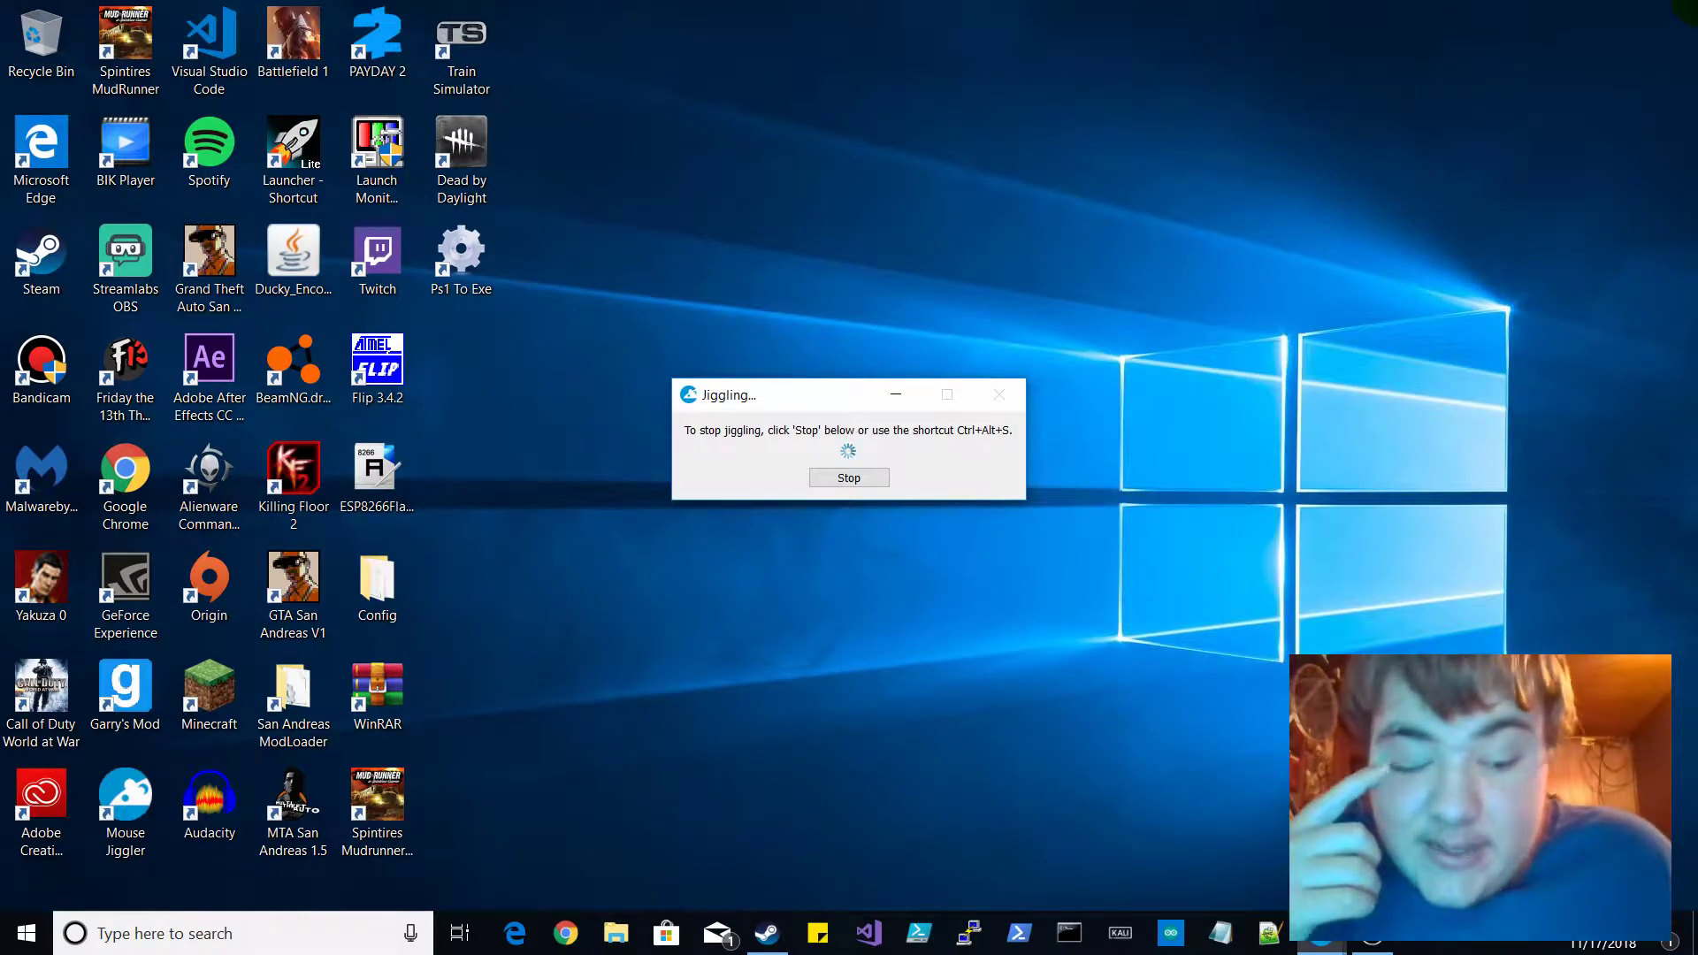
key(ctrl+alt+s)
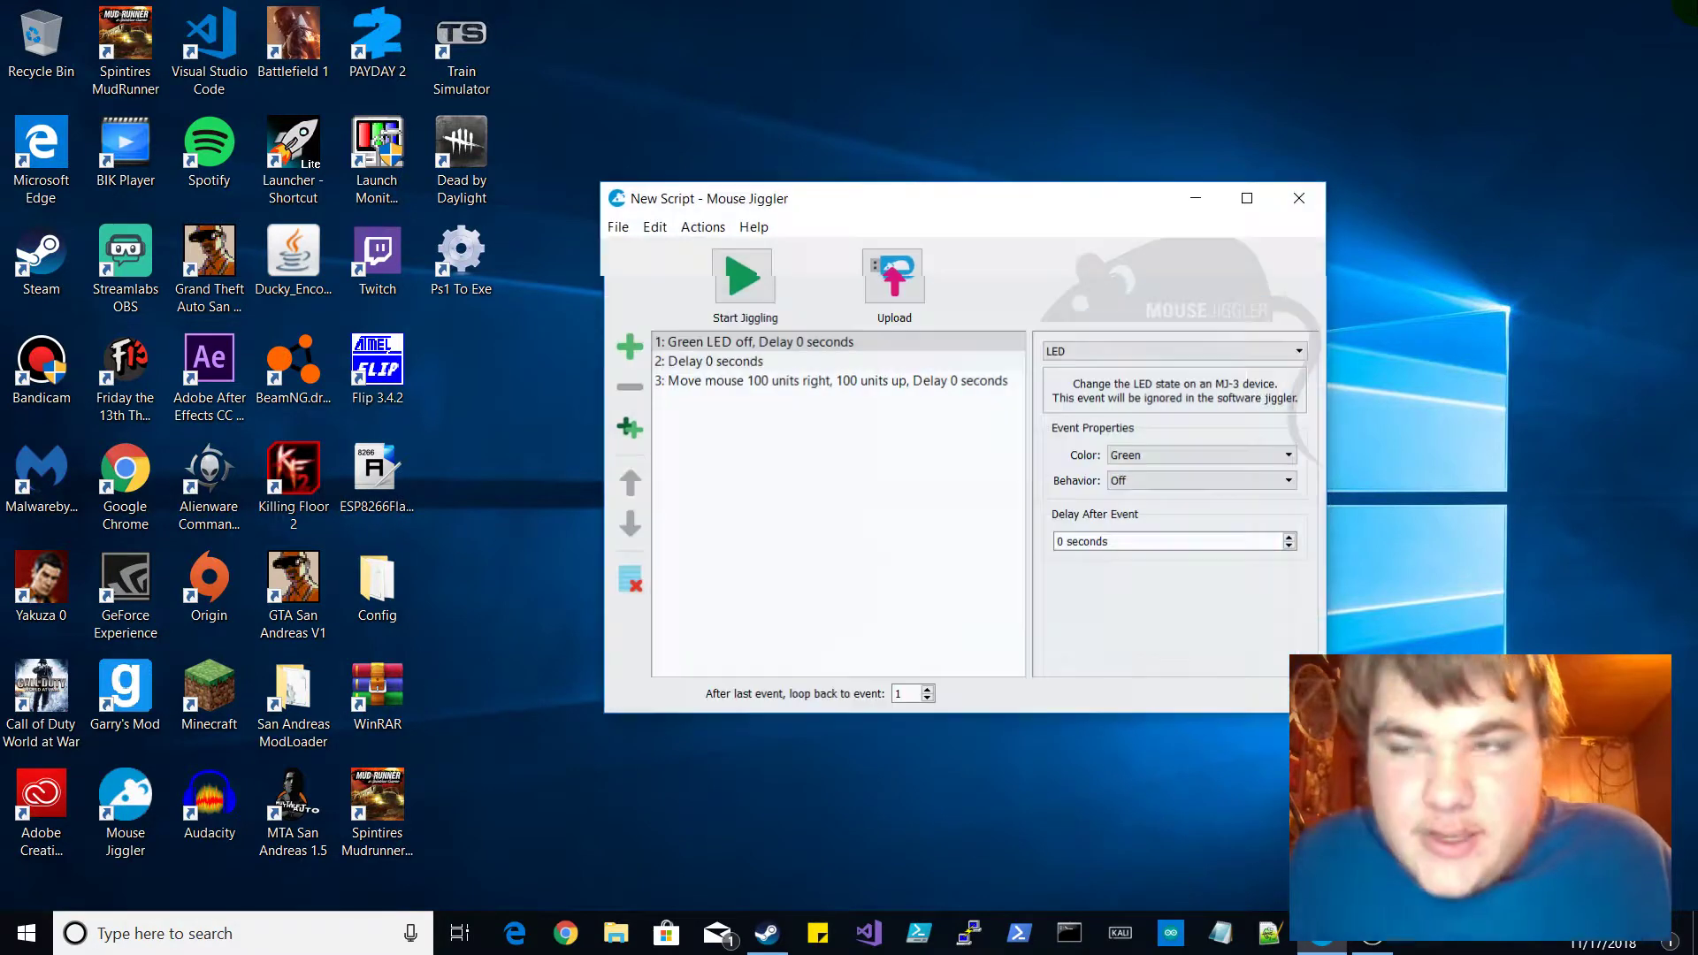
Change the third event's horizontal direction to Left, then test-run and stop again
click(807, 375)
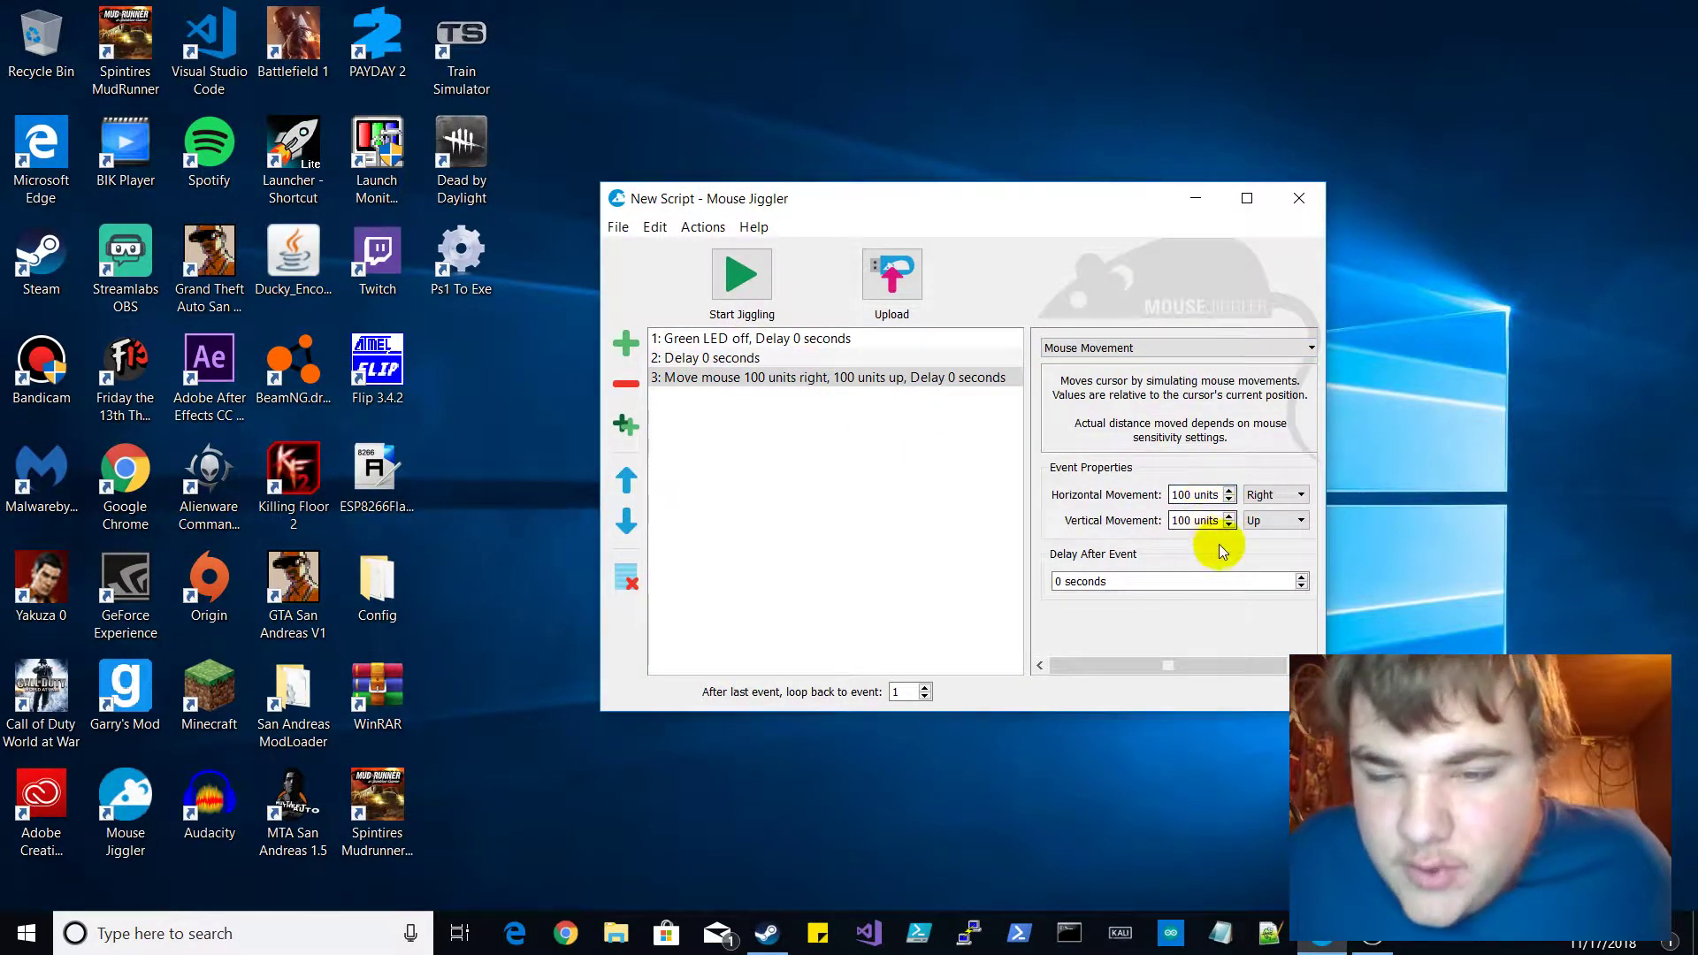
click(1208, 495)
click(1273, 494)
click(1269, 529)
click(750, 281)
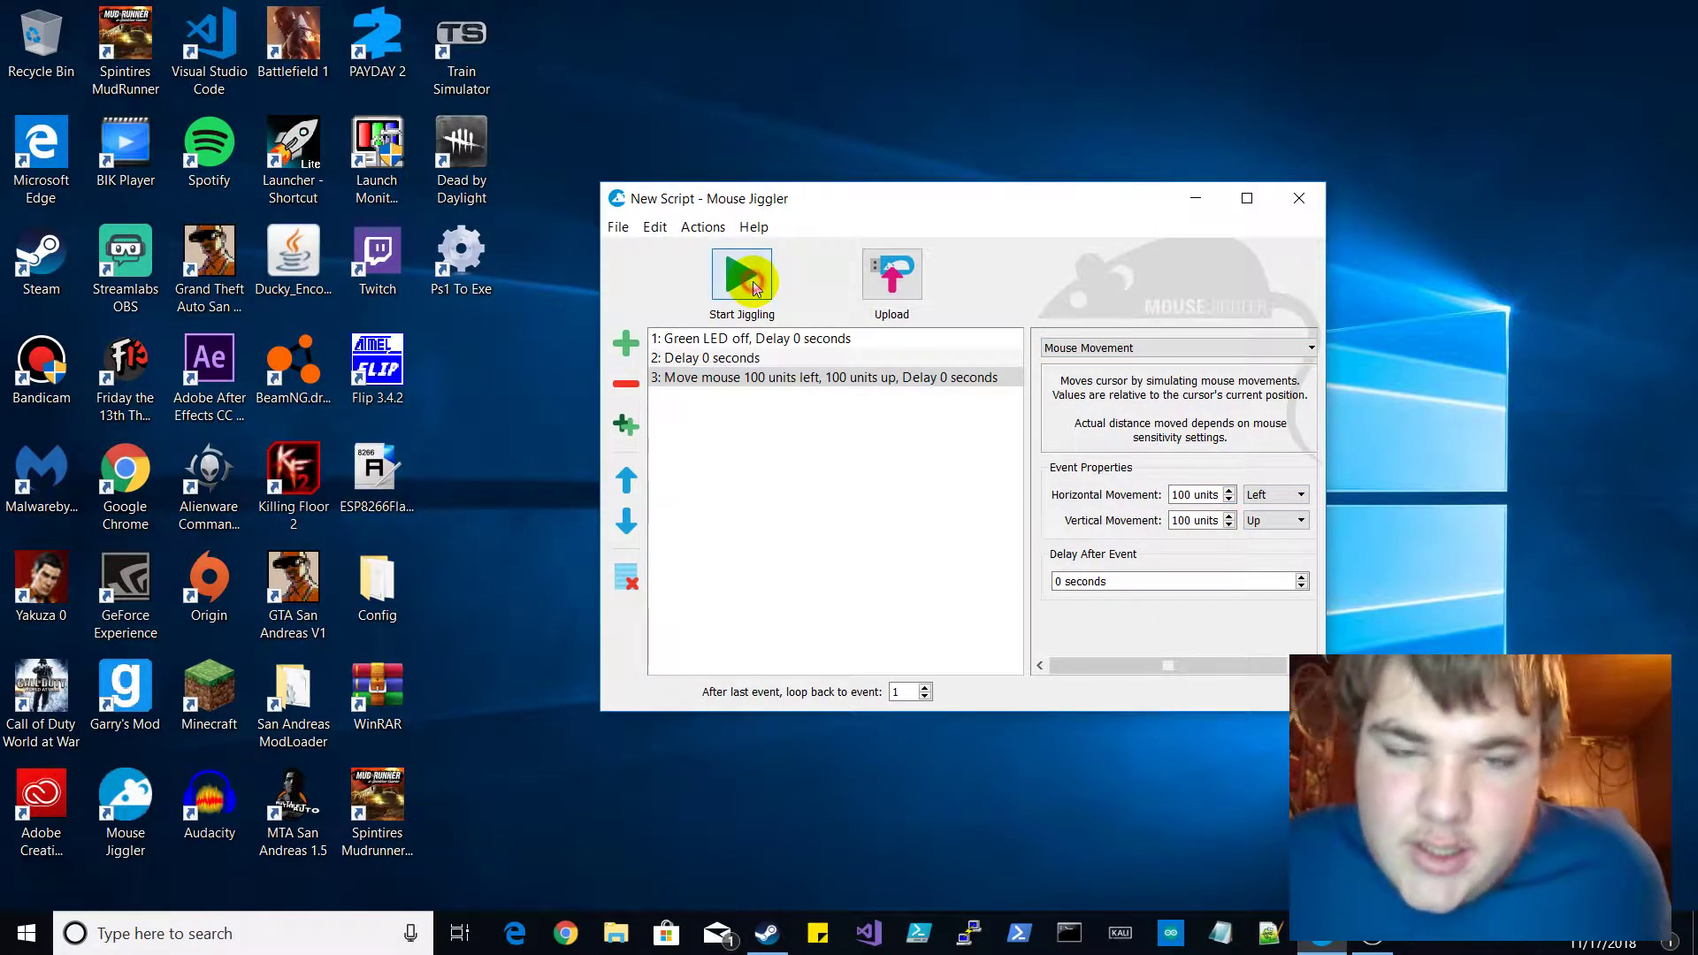
click(925, 476)
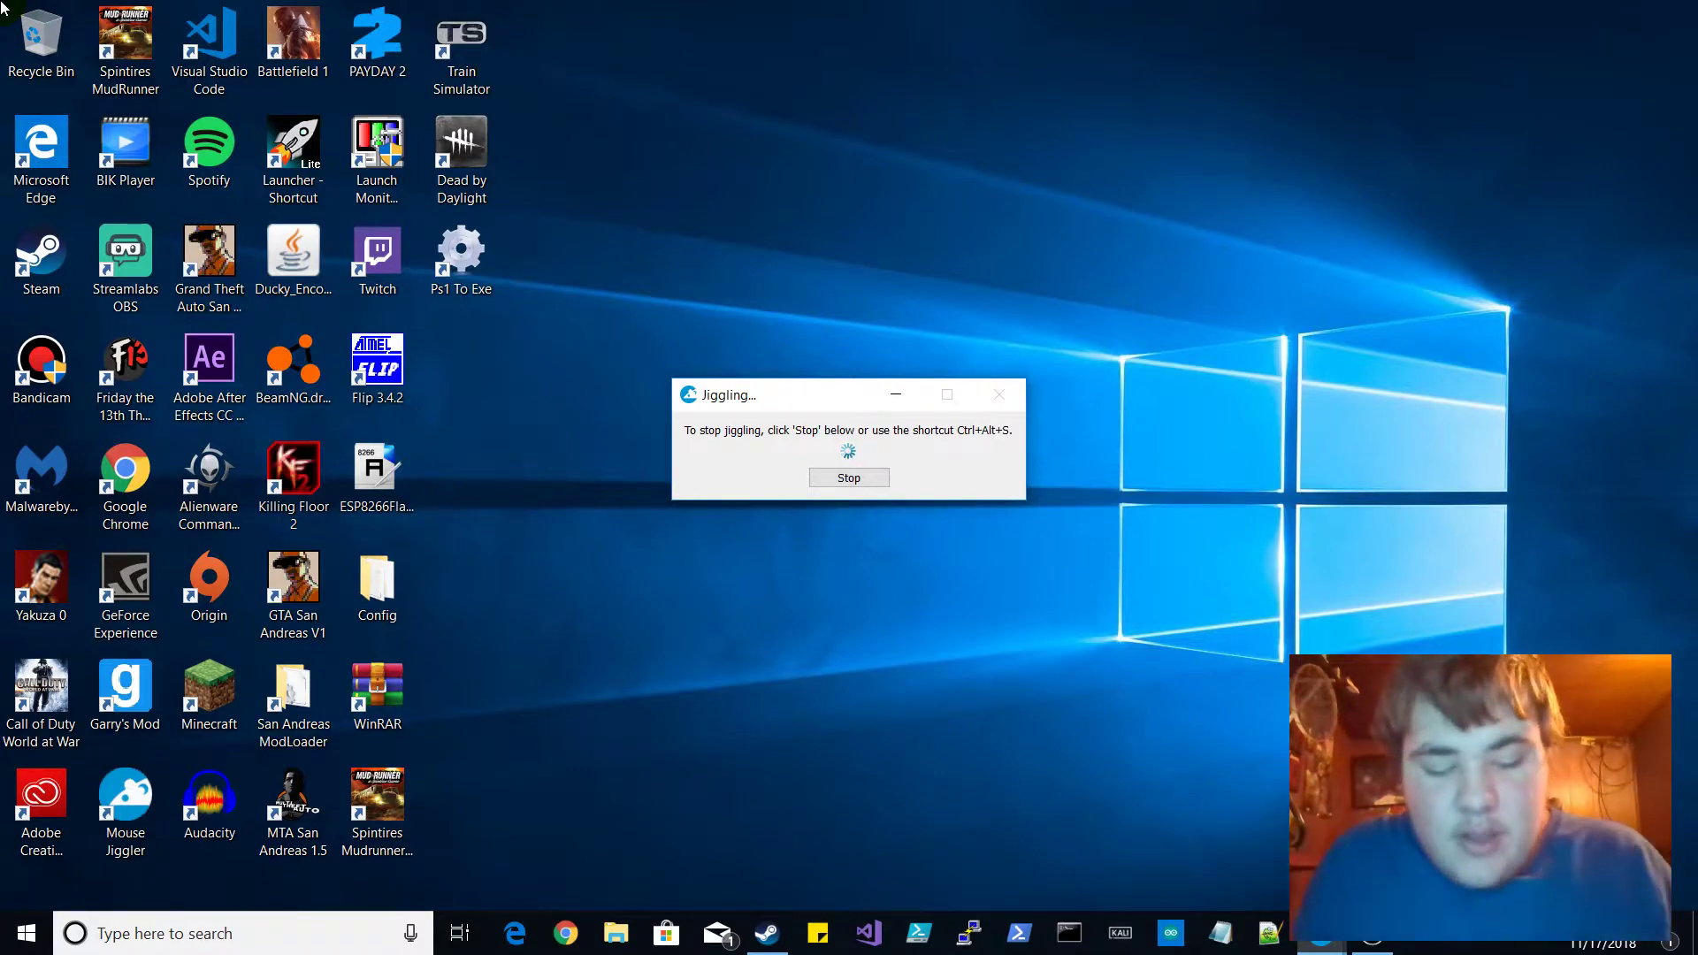
key(ctrl+alt+s)
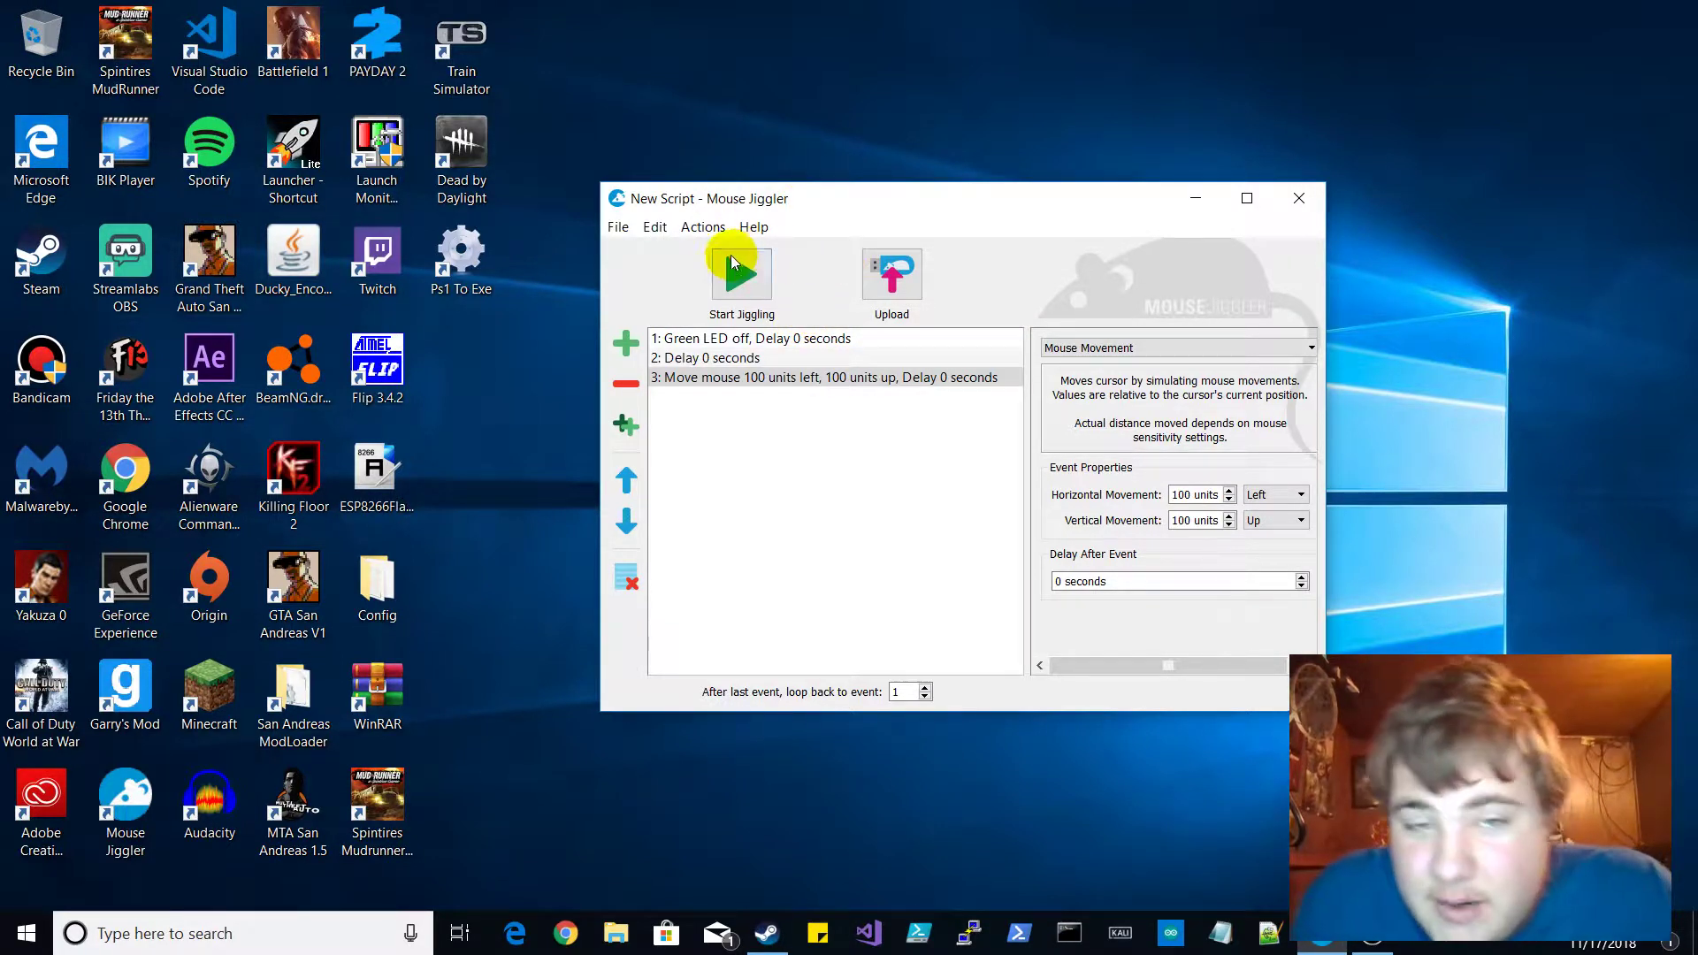
Upload the three-event script to the MJ-3 device, confirming the overwrite and acknowledging success
click(907, 272)
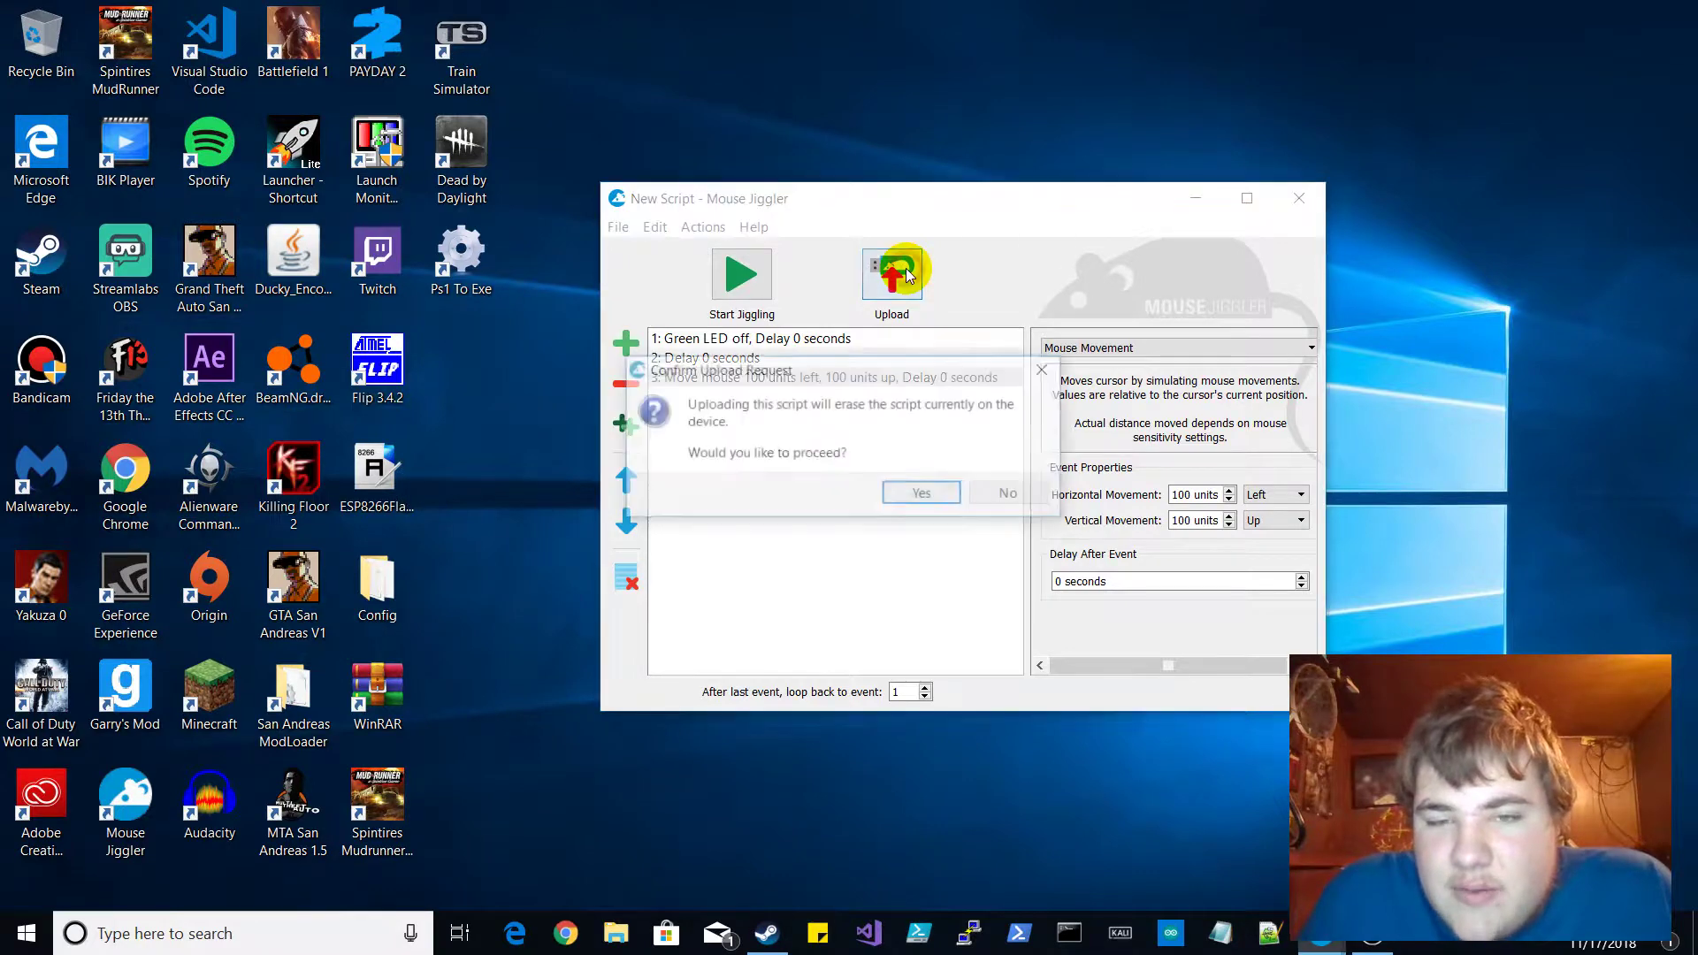
click(922, 496)
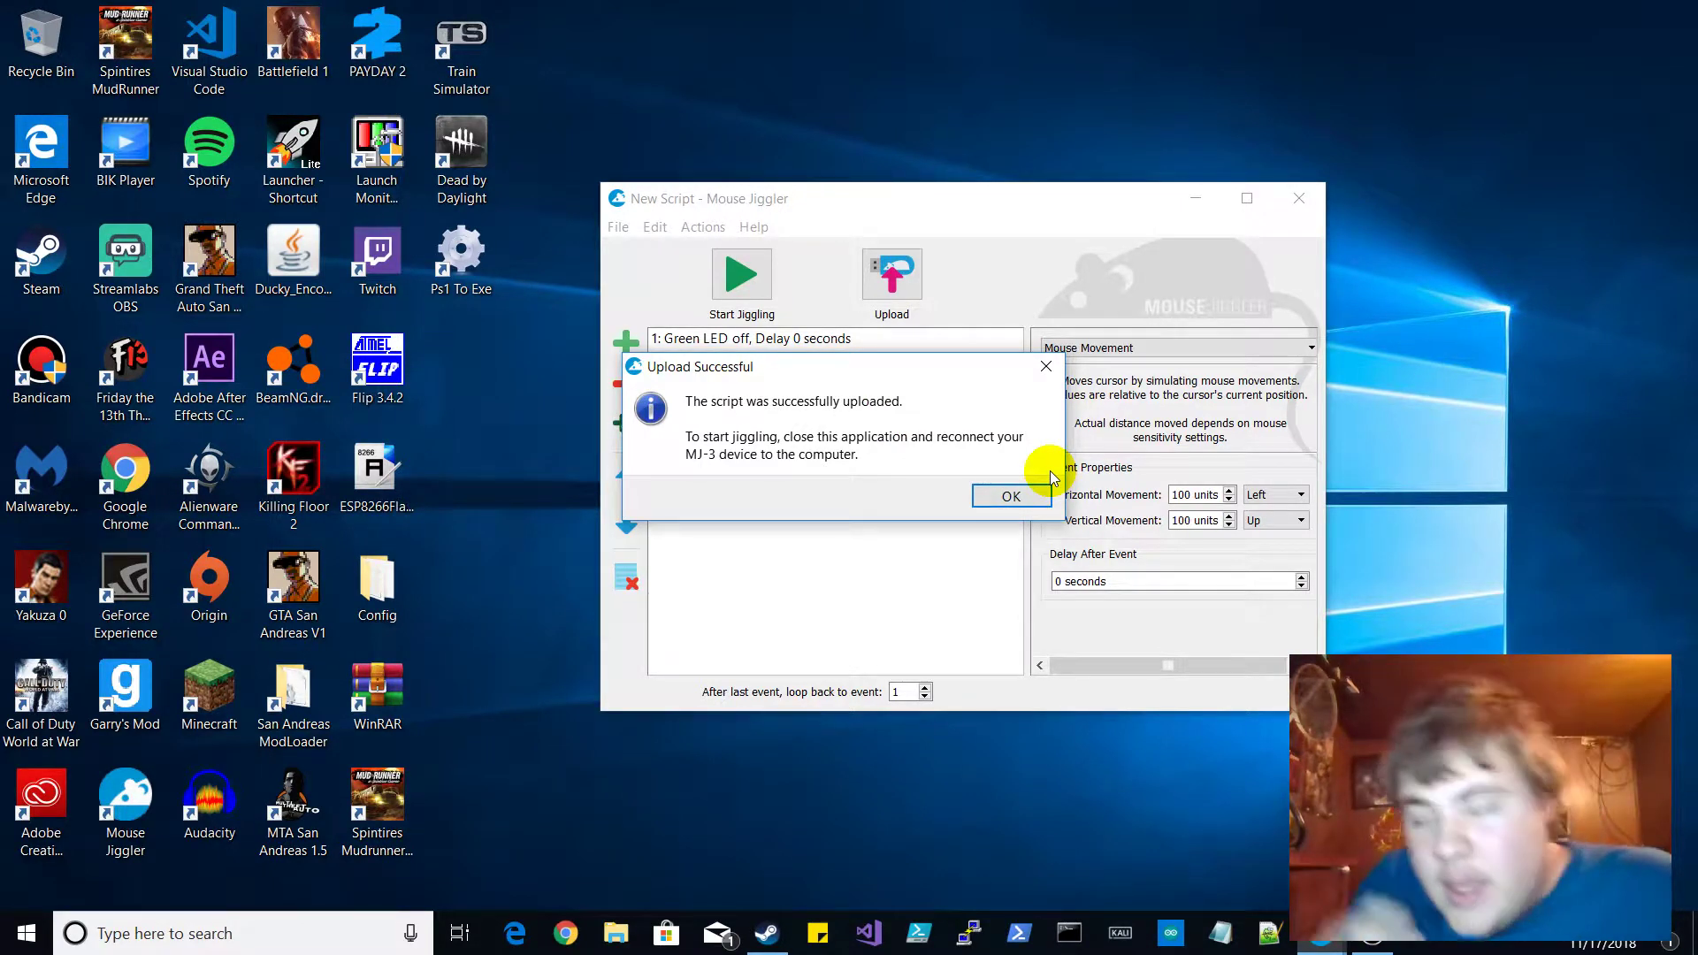
click(999, 492)
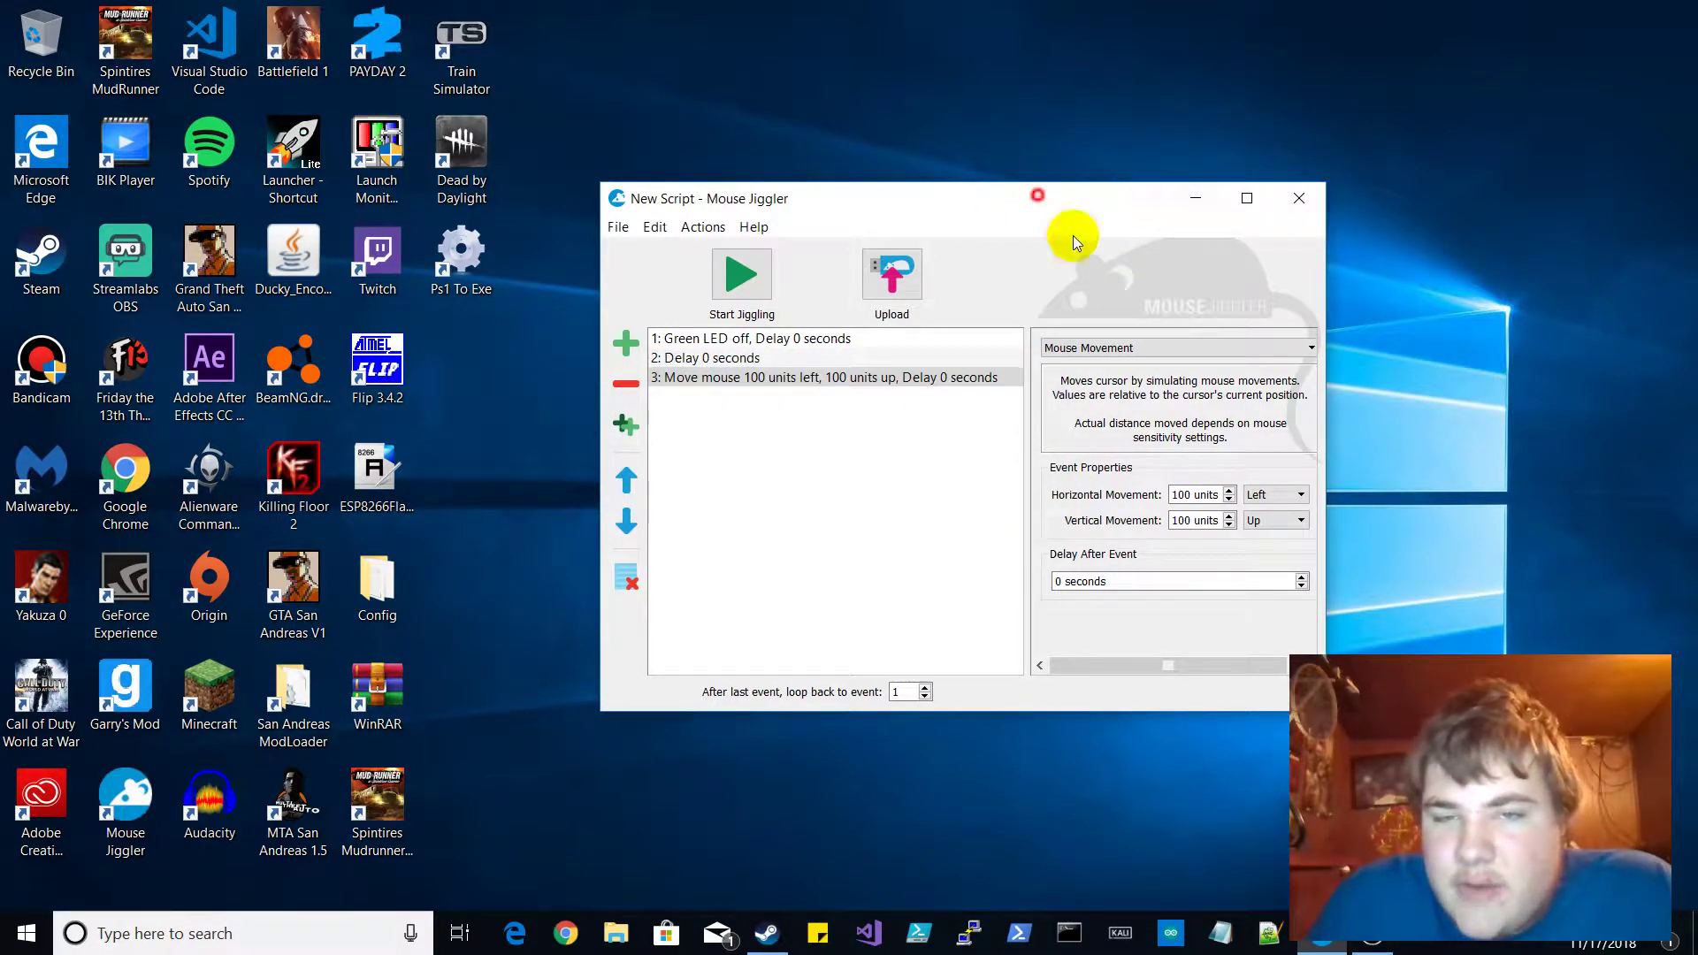
drag(1200, 198, 1199, 236)
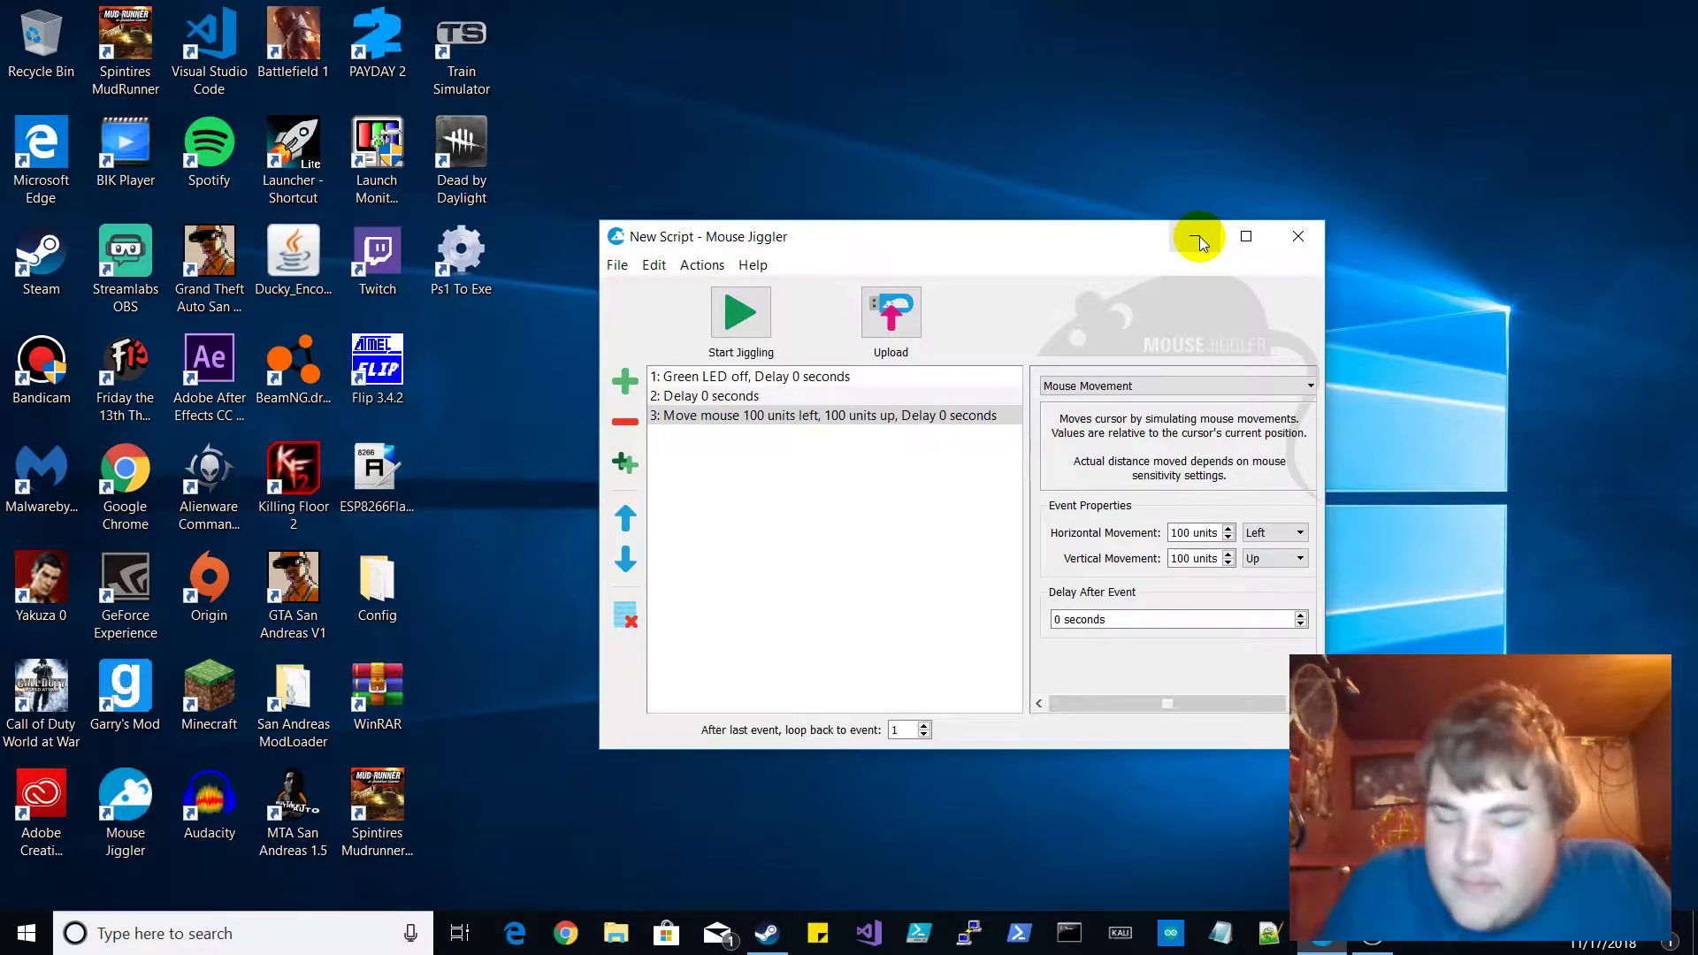
Close the script window, choose to save, and set the save location to the user folder
click(1313, 246)
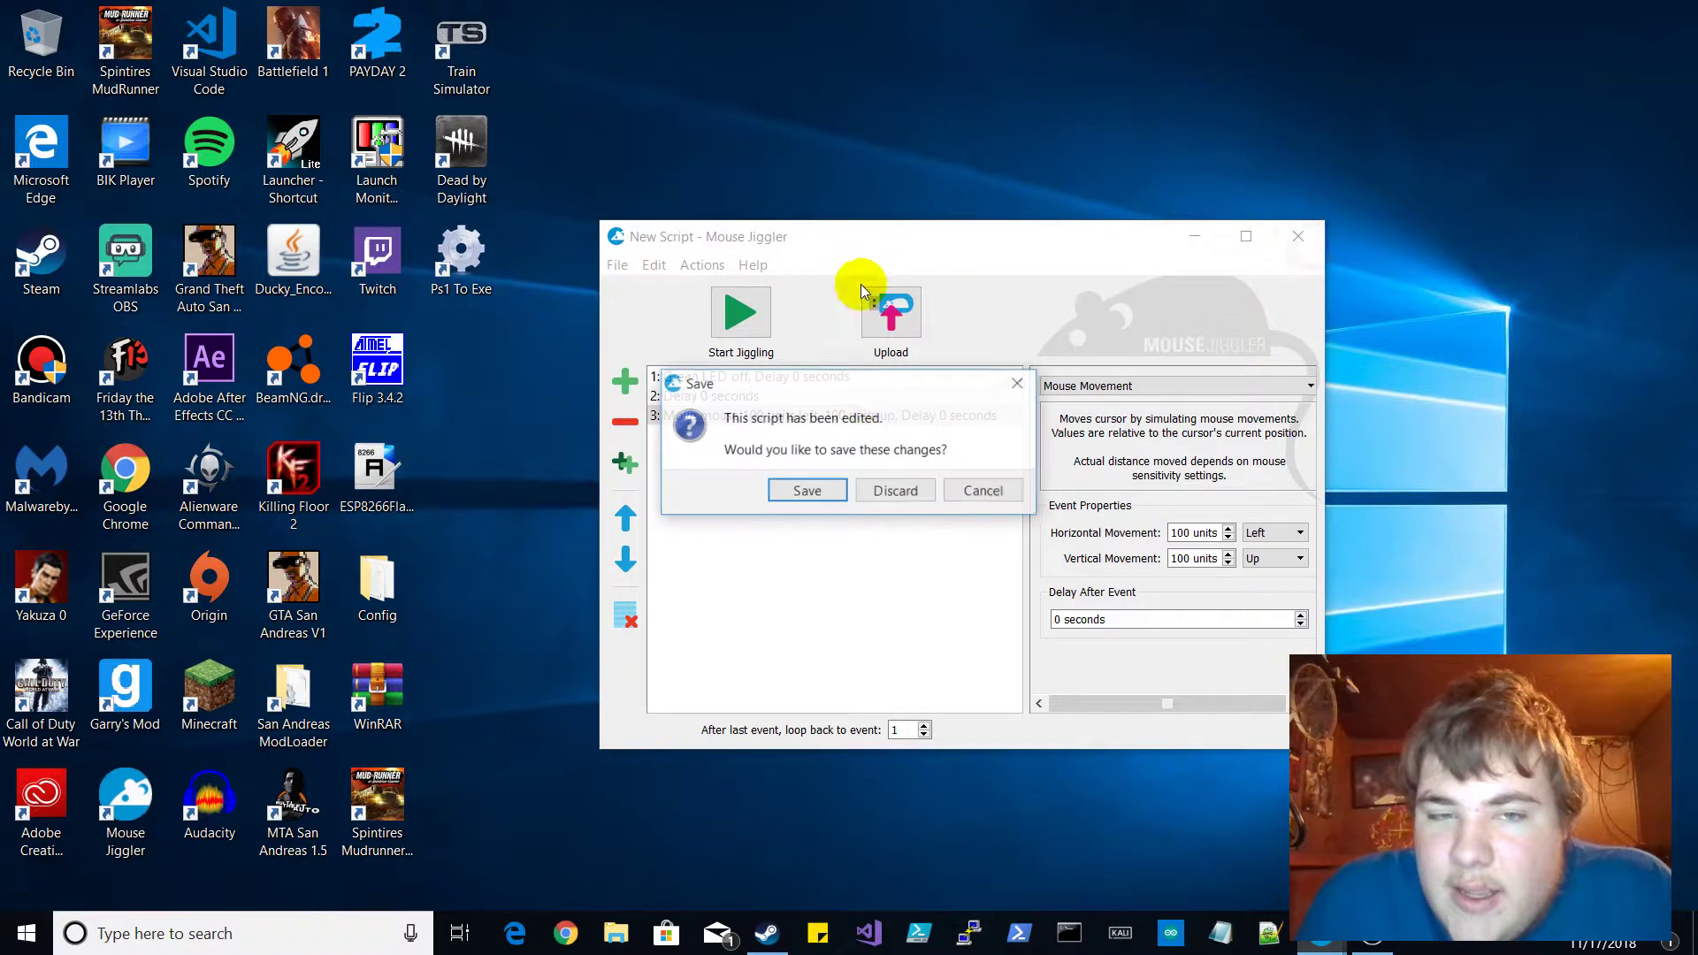
click(820, 491)
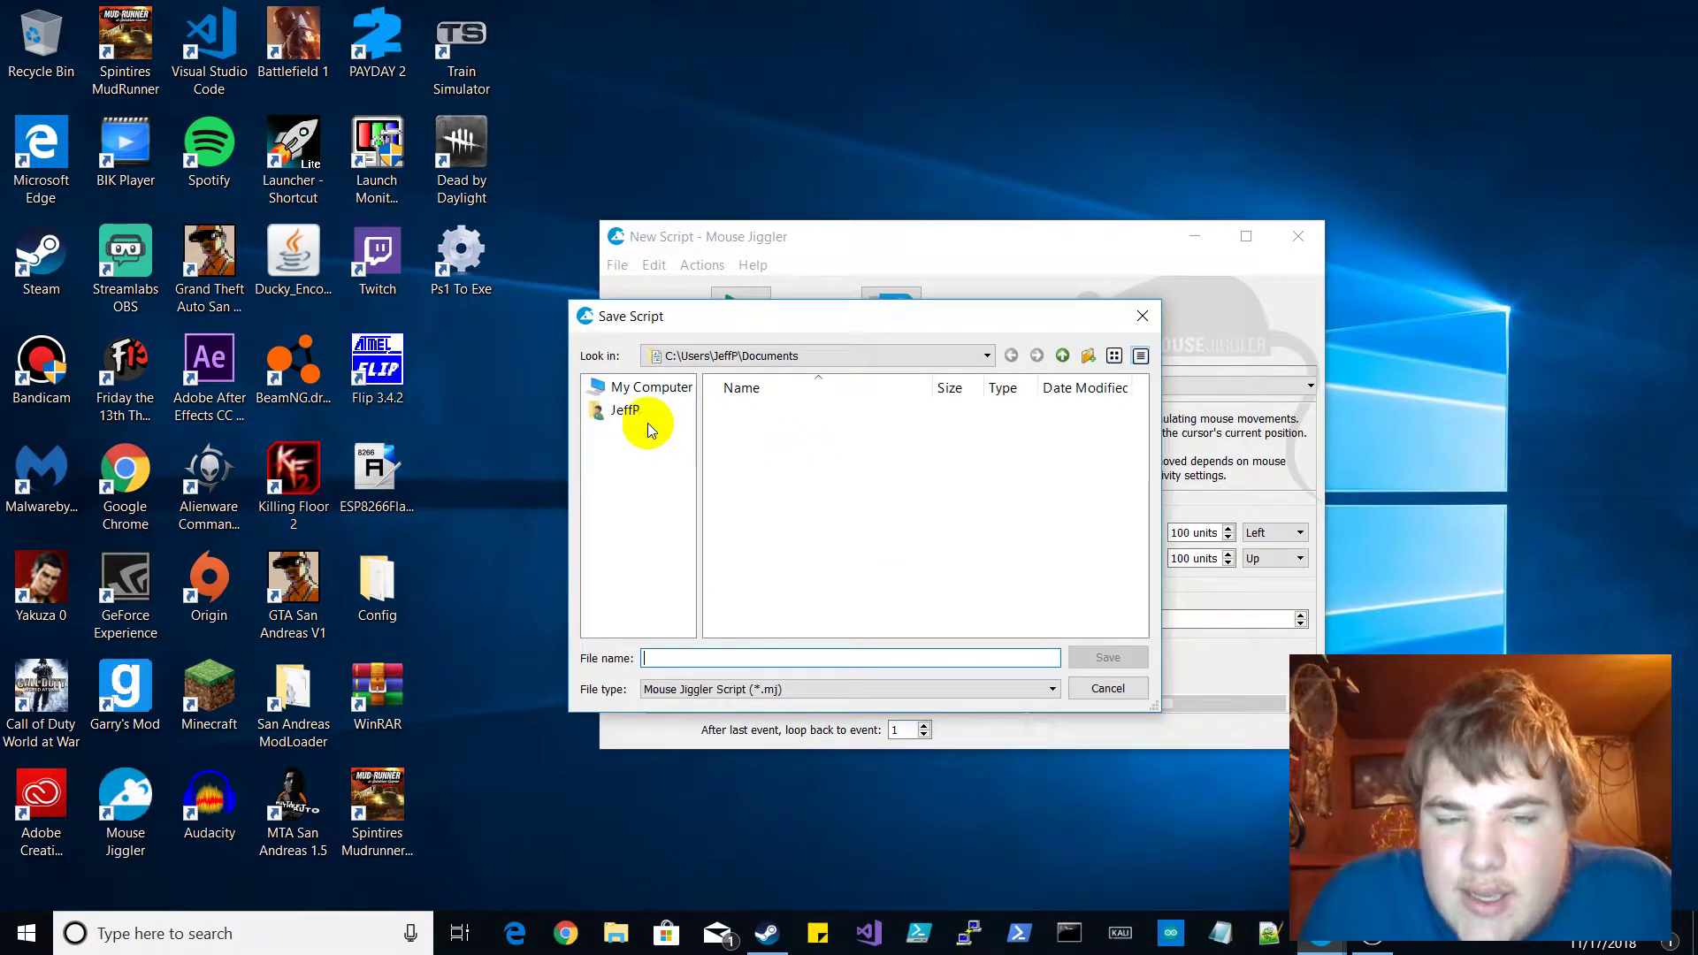
click(751, 354)
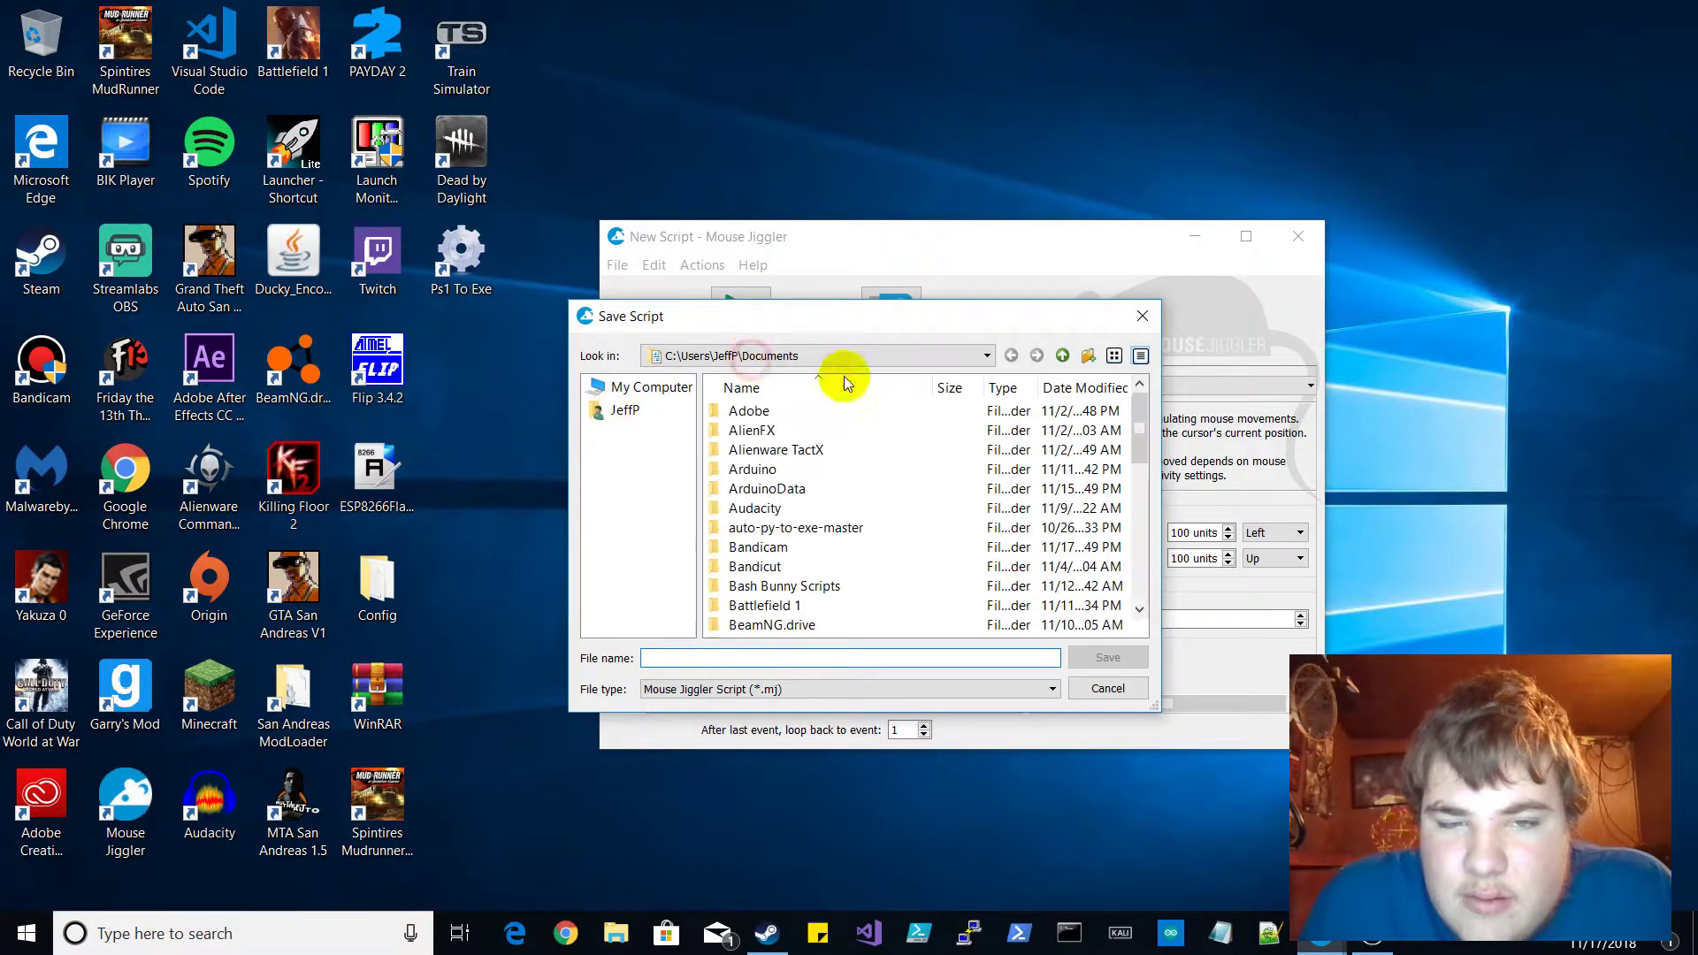
key(Down)
key(alt+Down)
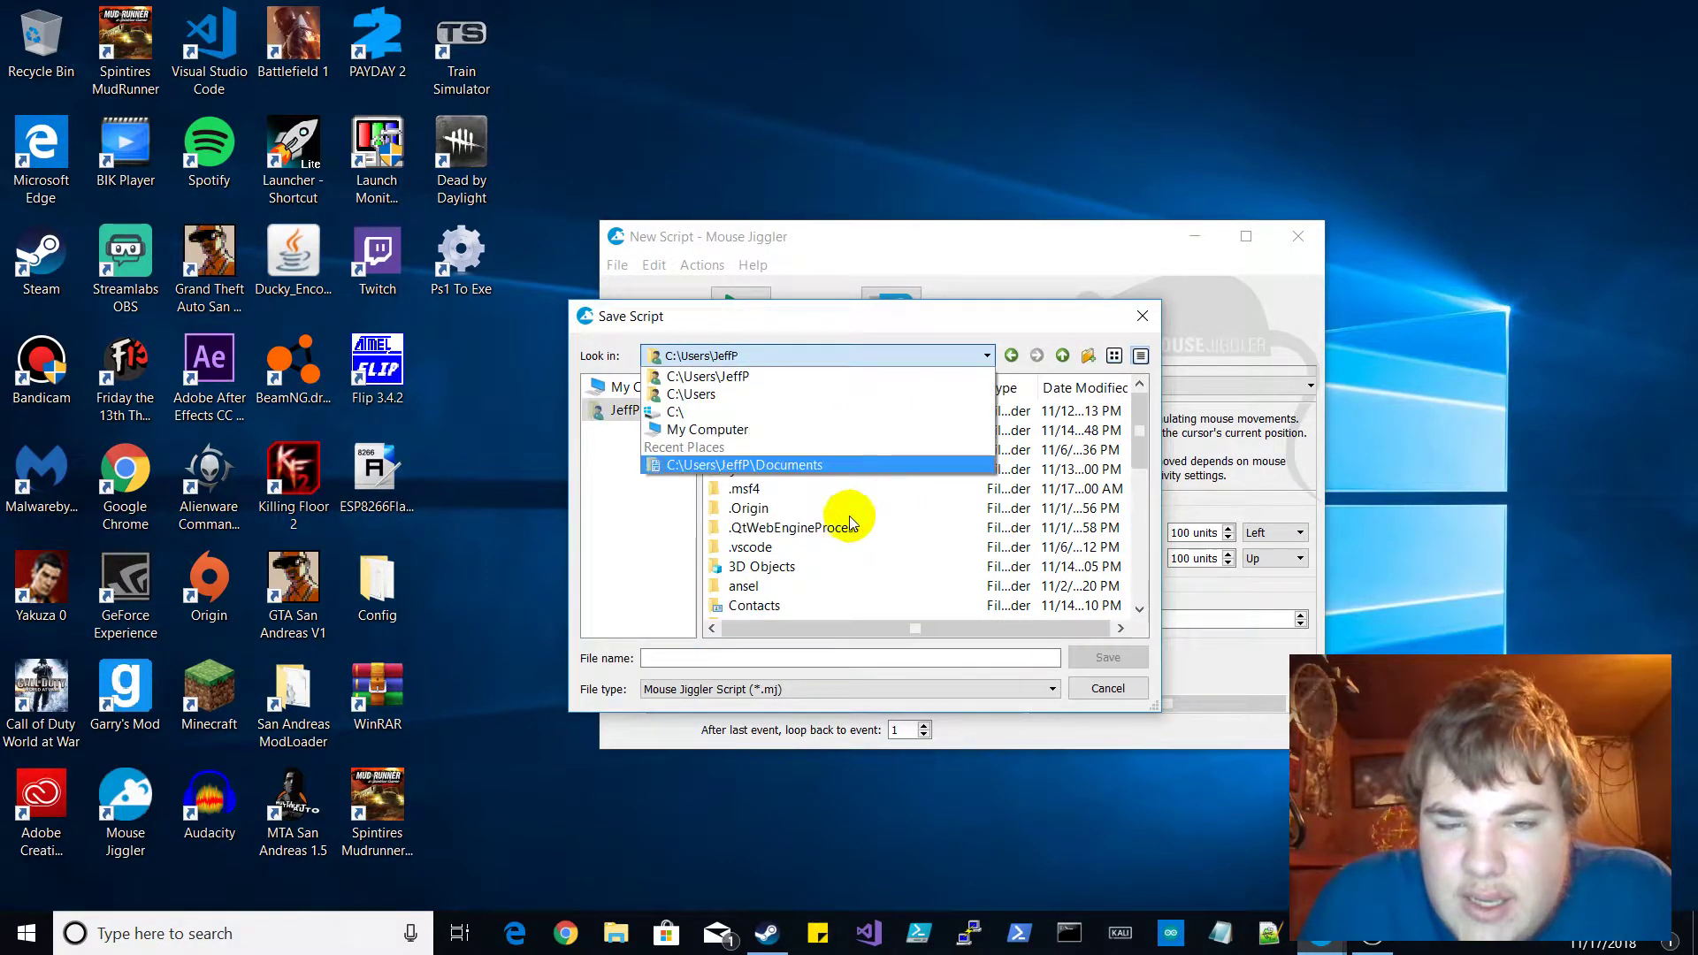
click(663, 538)
drag(1139, 416, 1119, 579)
Save the script with the file name mouse_jiggler_script_mj3
click(788, 658)
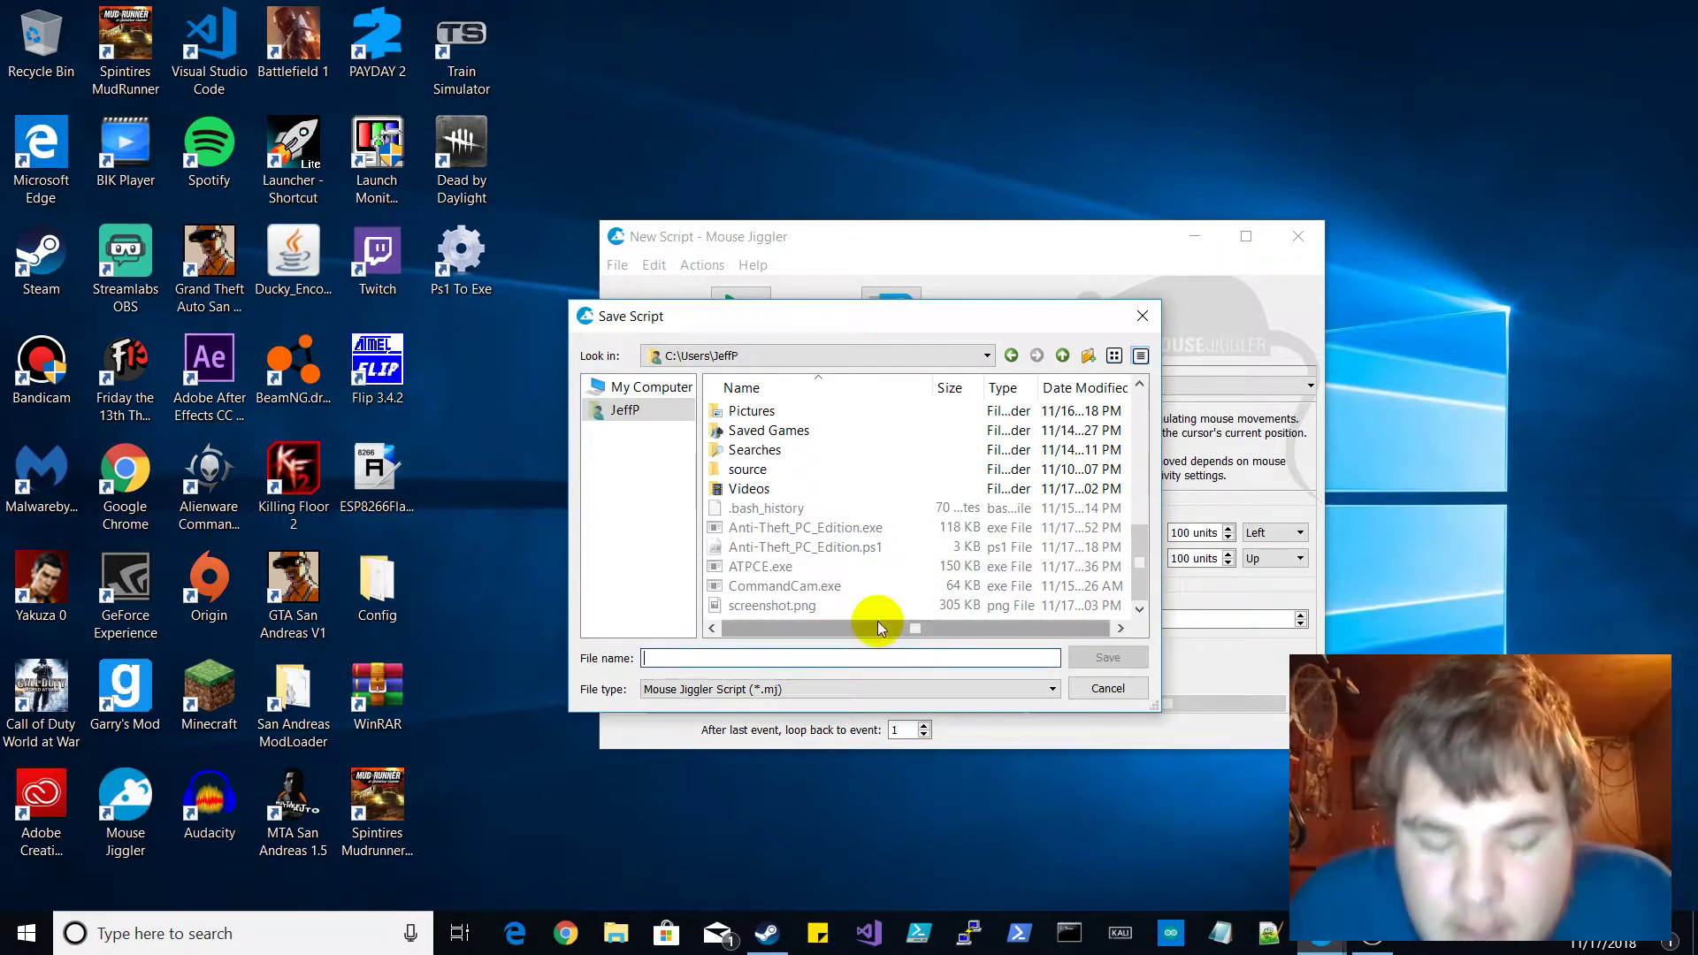
text(mouse)
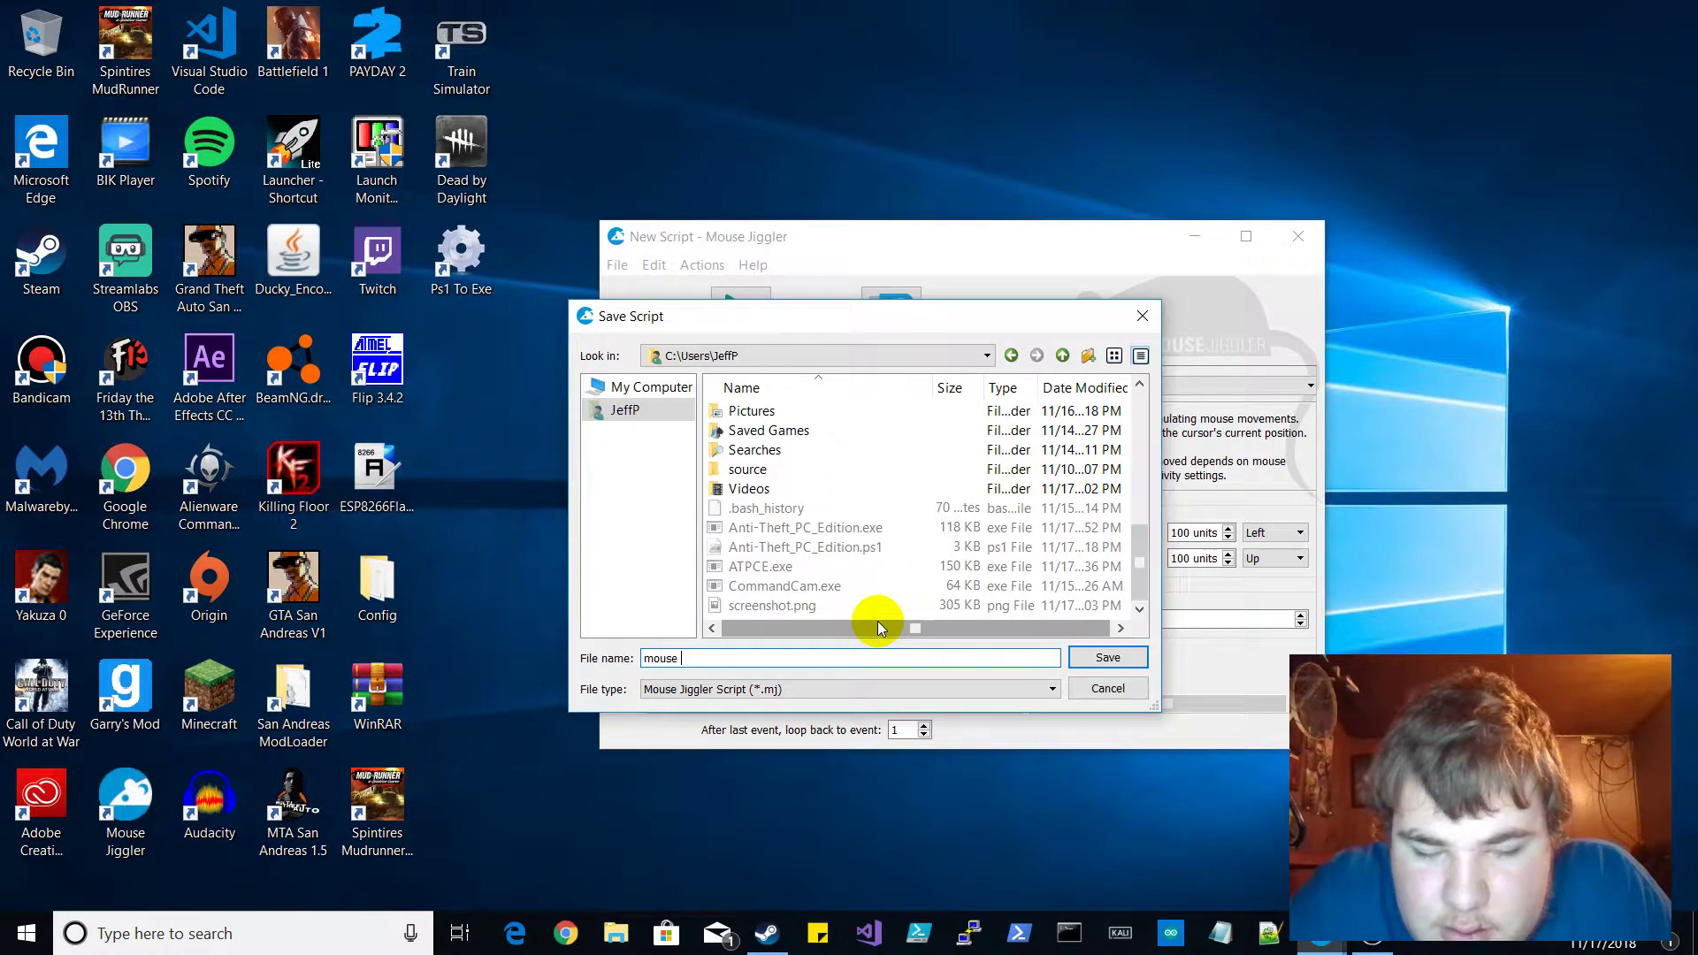
text(jigglers)
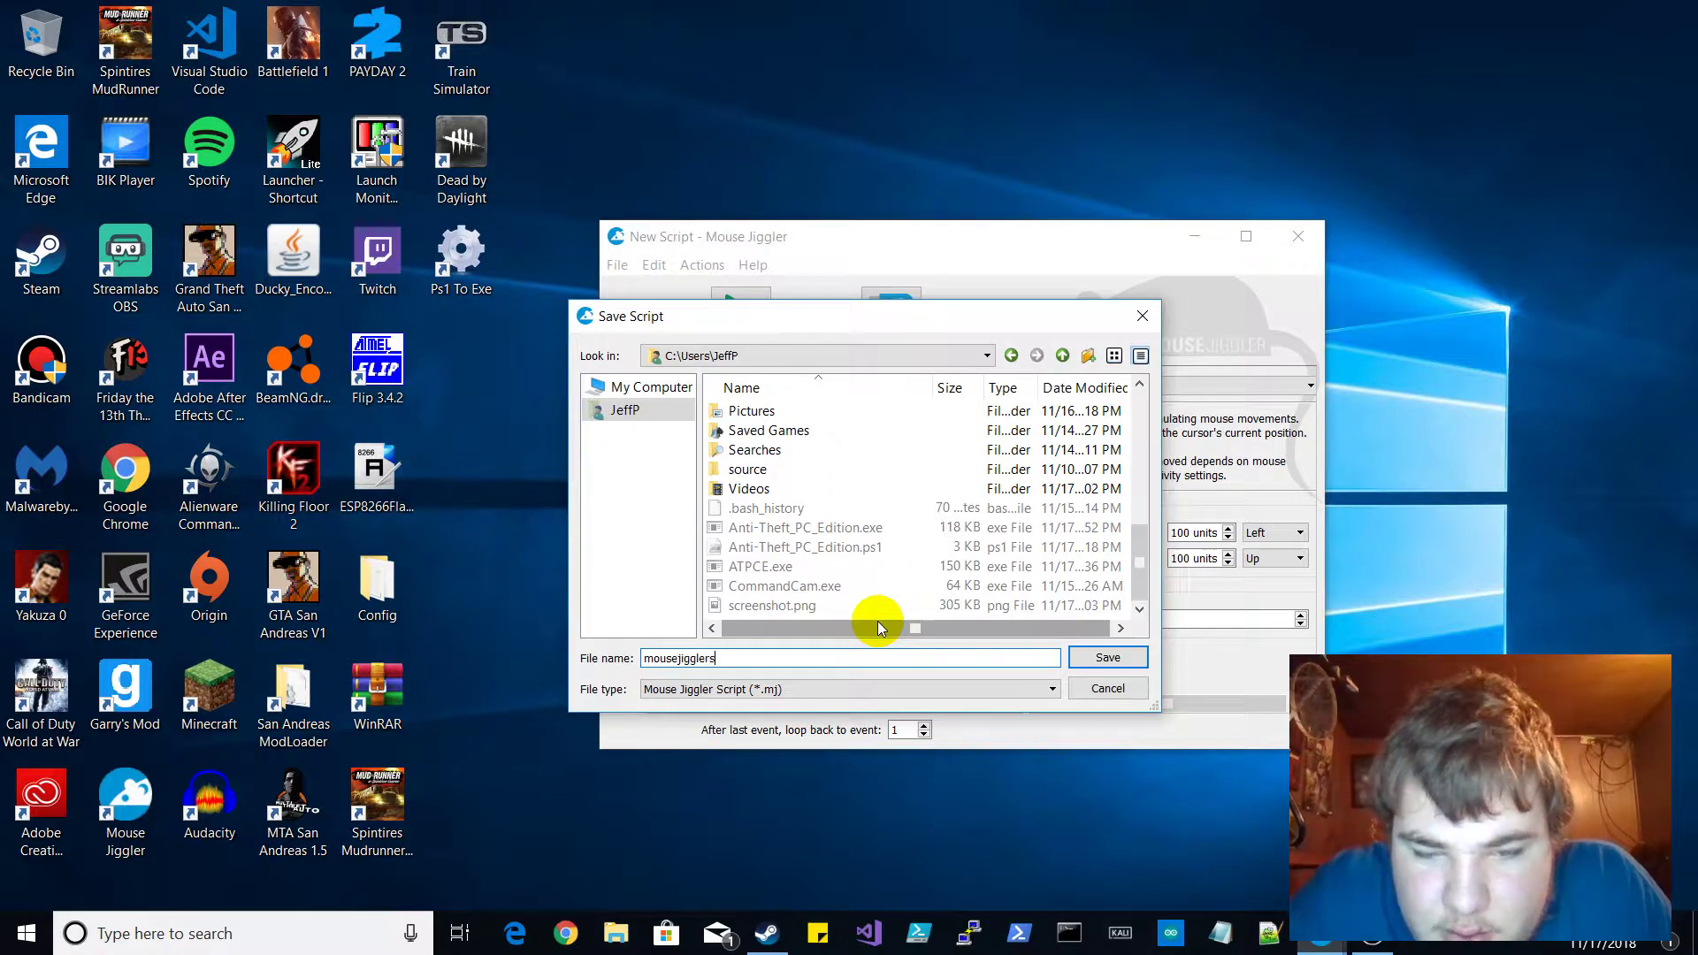
key(BackSpace)
key(BackSpace)
key(BackSpace)
key(BackSpace)
key(BackSpace)
key(BackSpace)
key(BackSpace)
key(BackSpace)
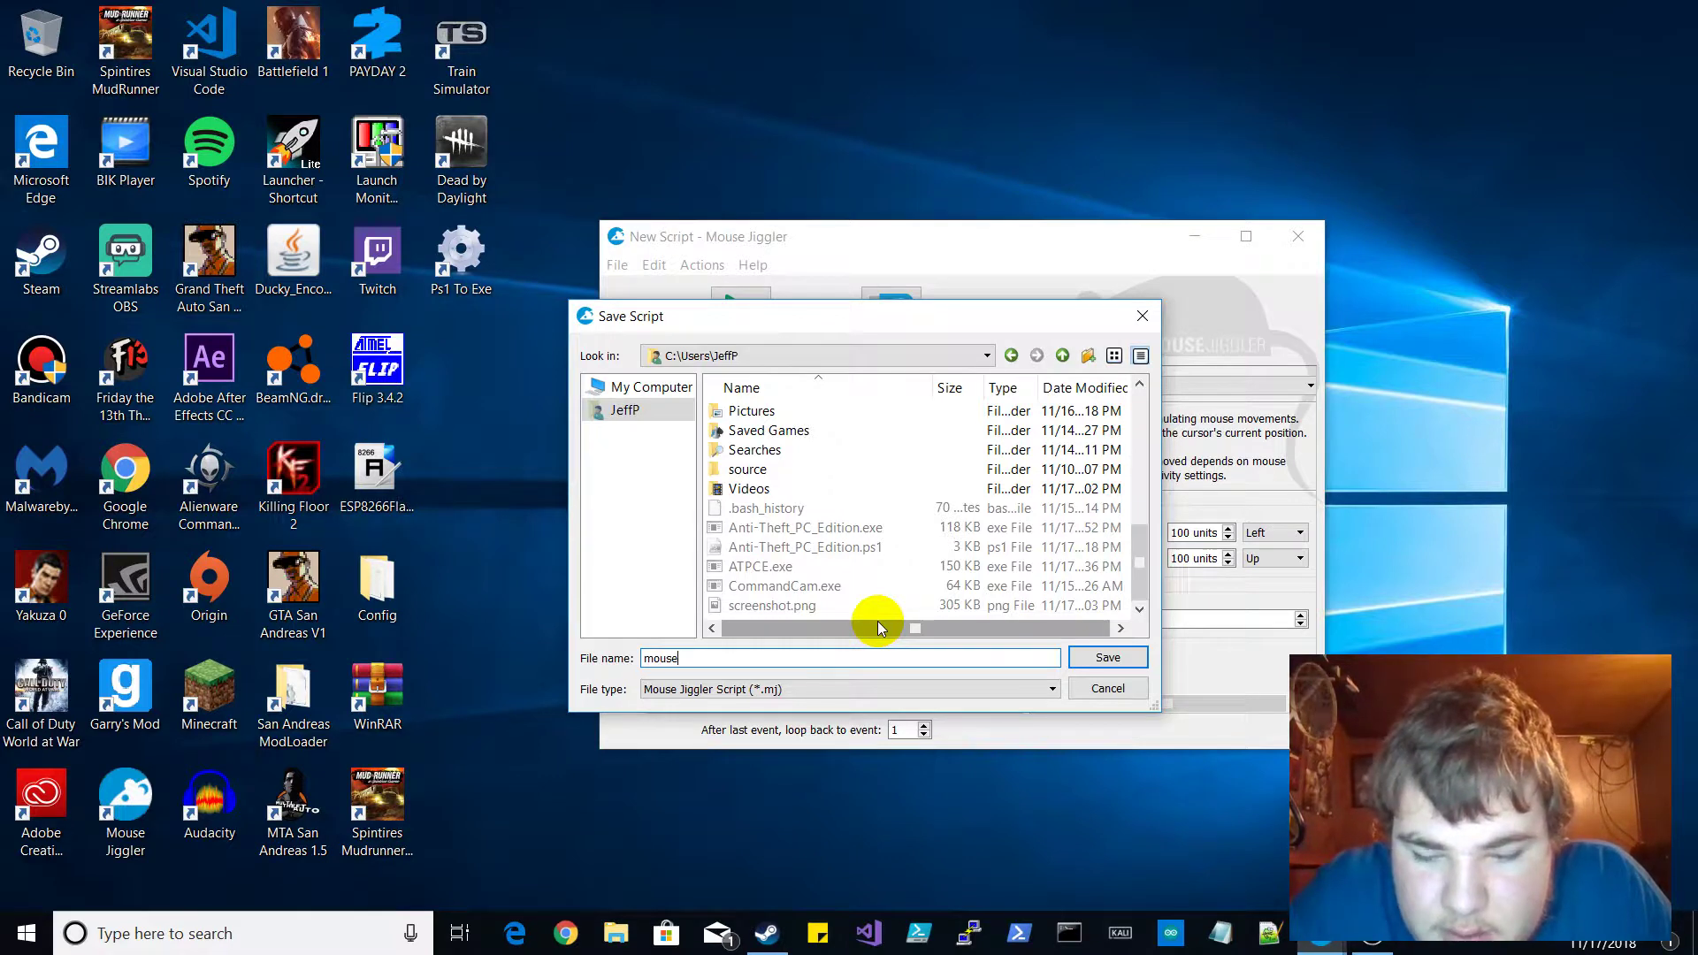
text(_jiggler)
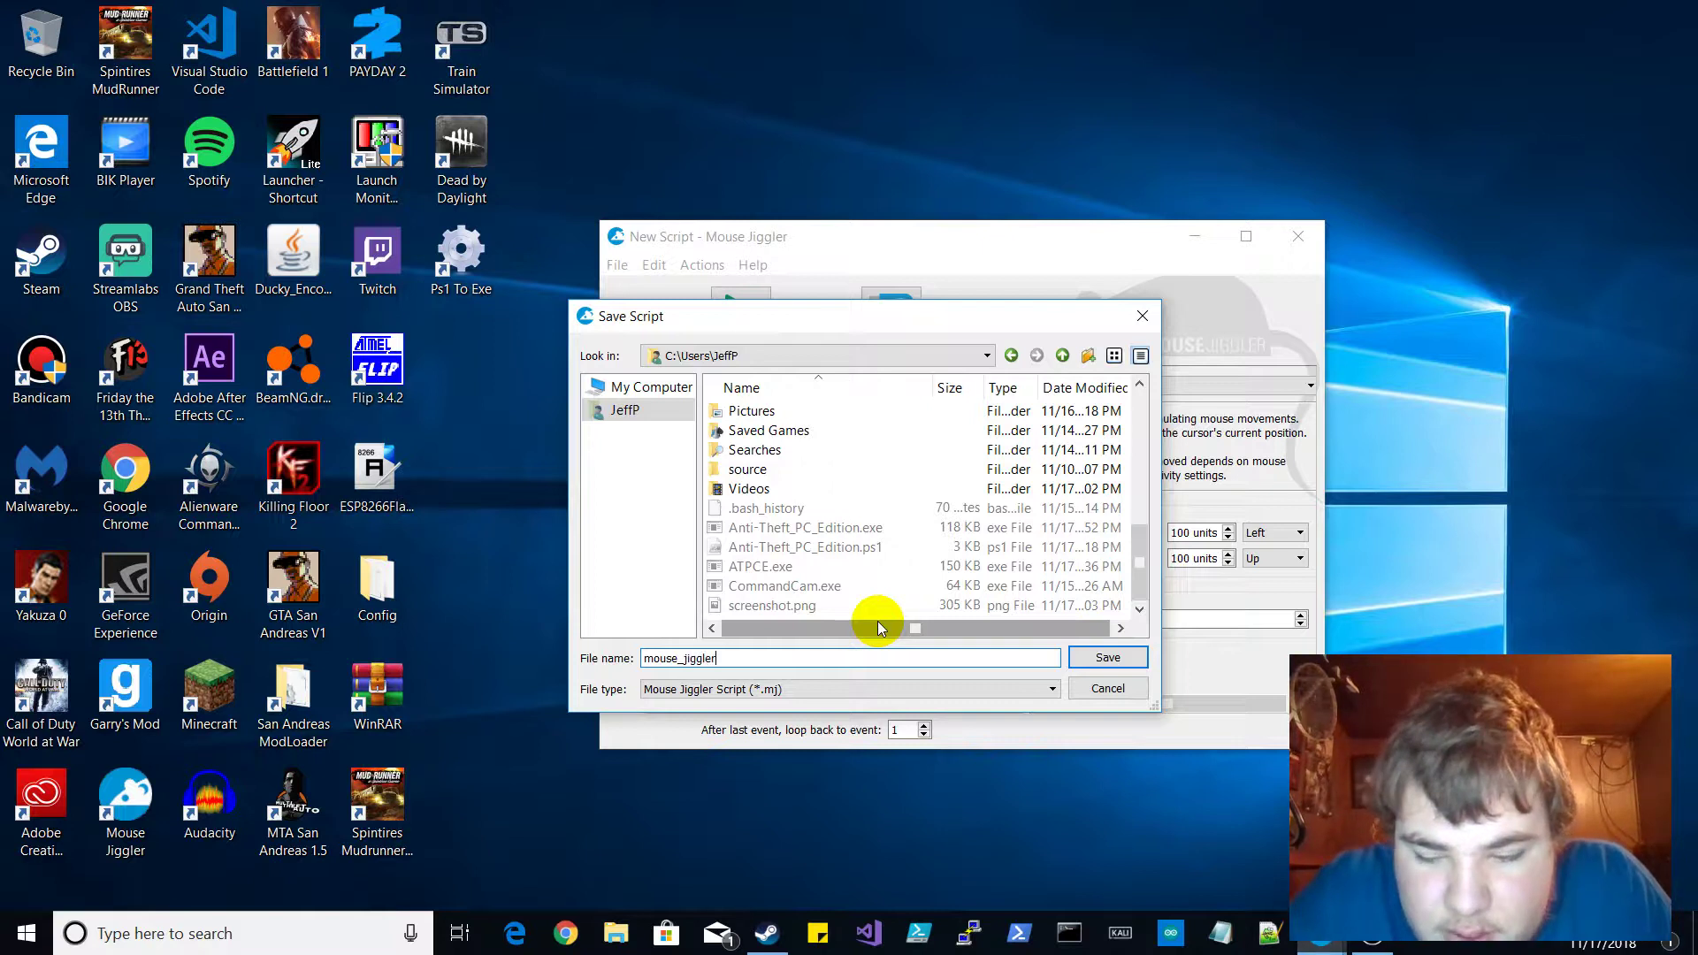
text(_script)
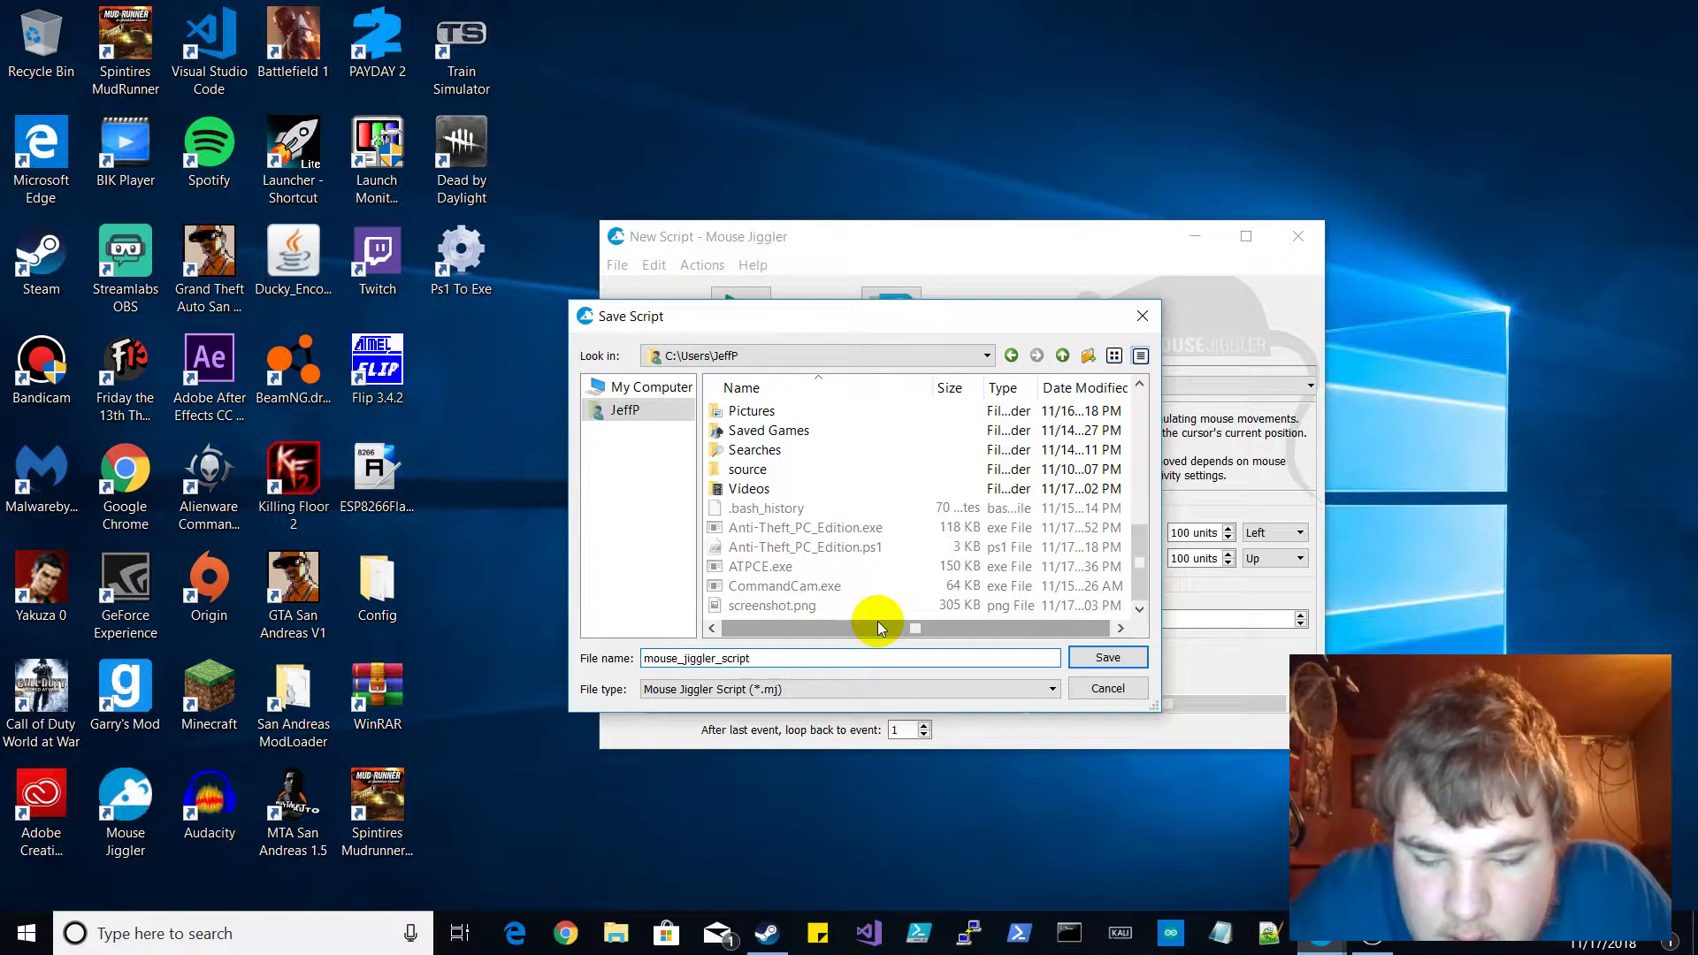
text(_mj3)
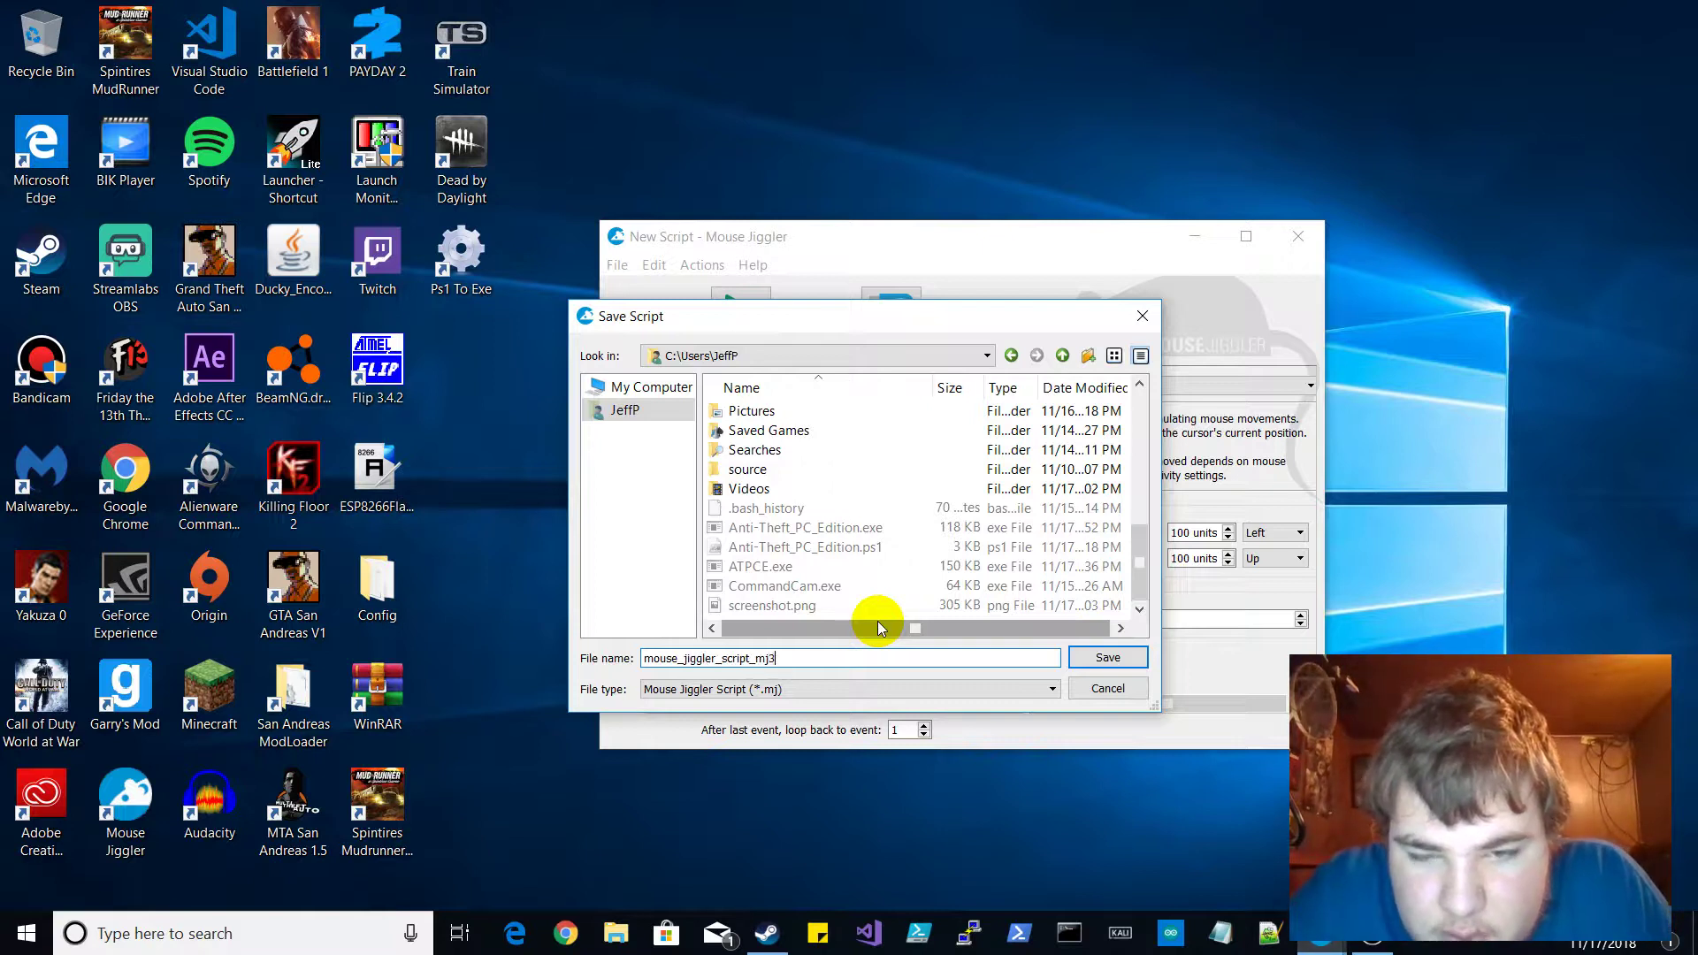
key(Return)
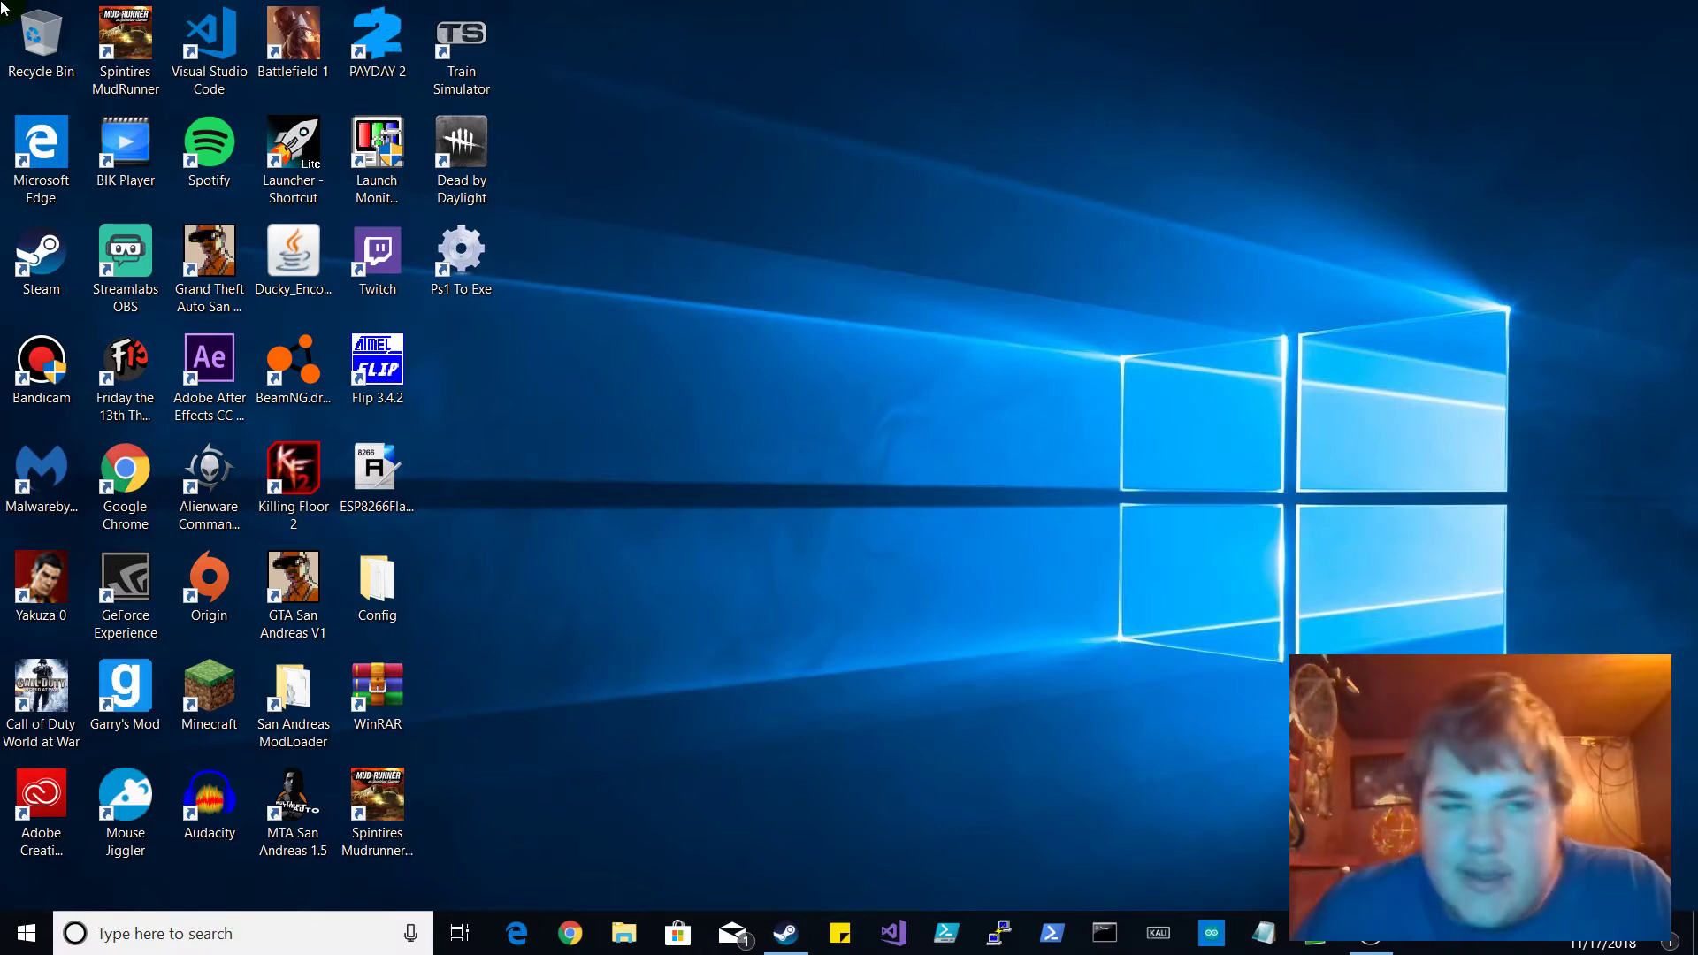
Restore the Bandicam recorder window from the taskbar
click(825, 366)
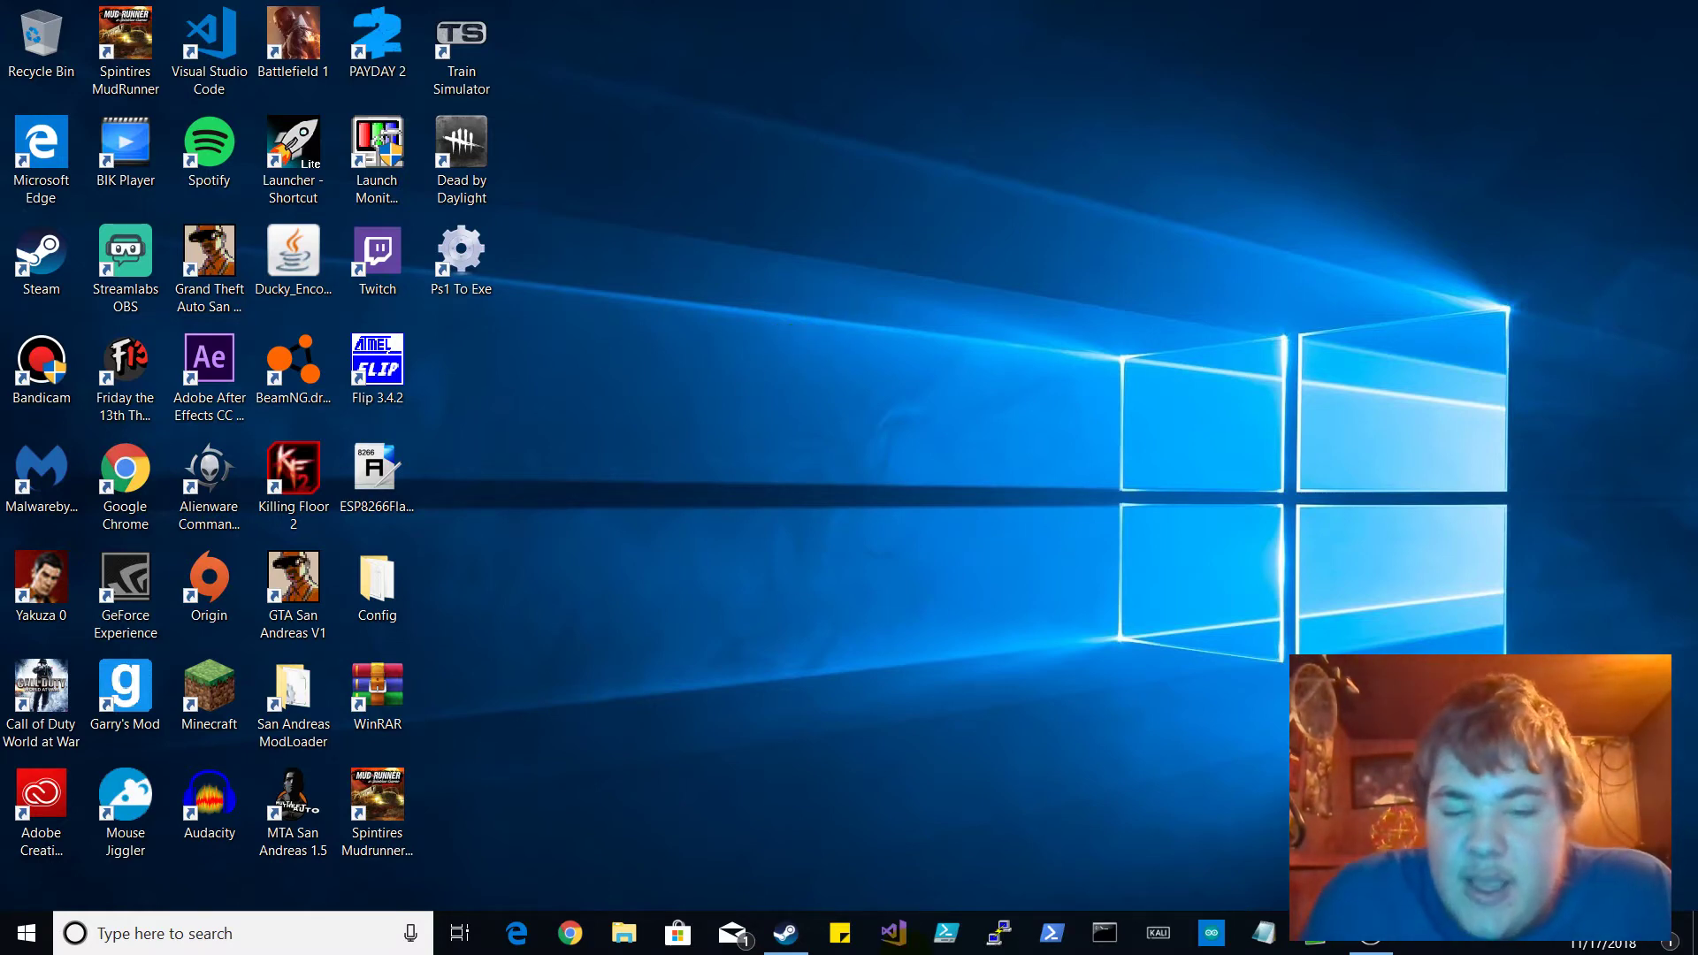
click(1317, 944)
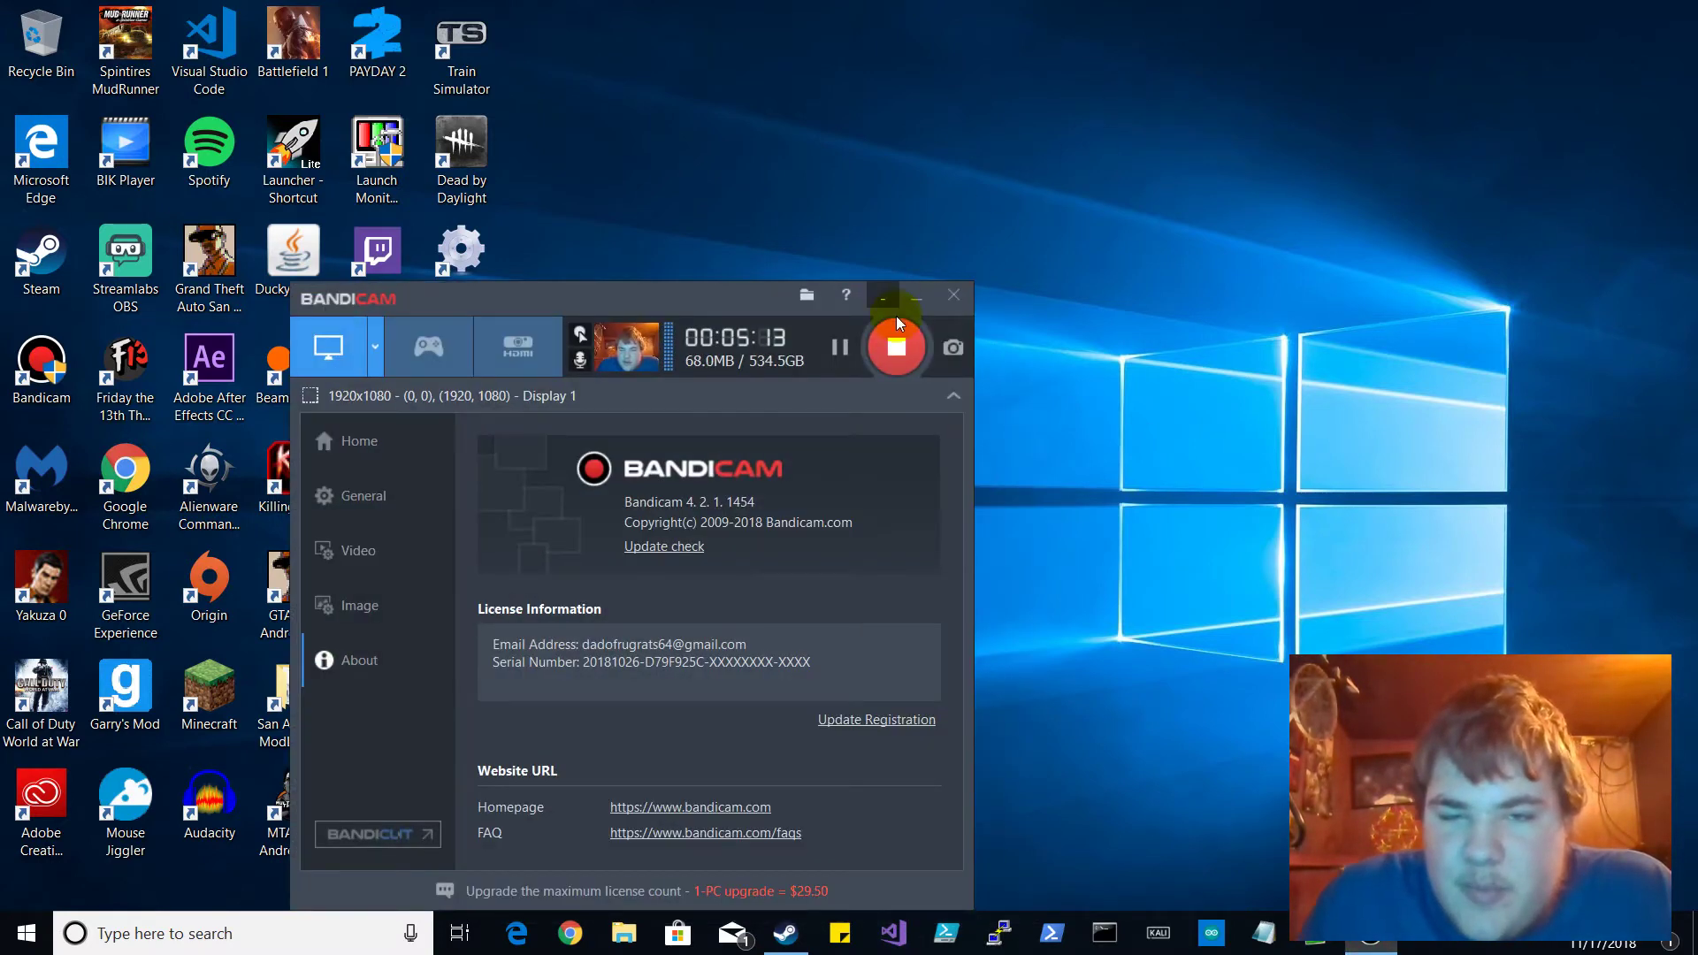